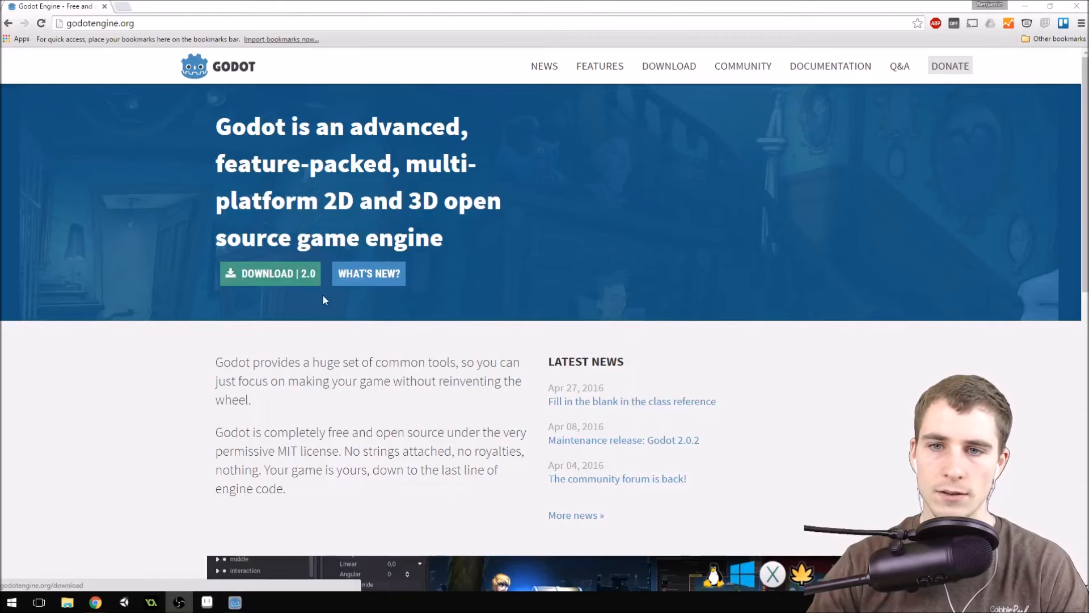
Look over the Godot Engine home page and open the site's download page.
scroll(684, 239, "down", 6)
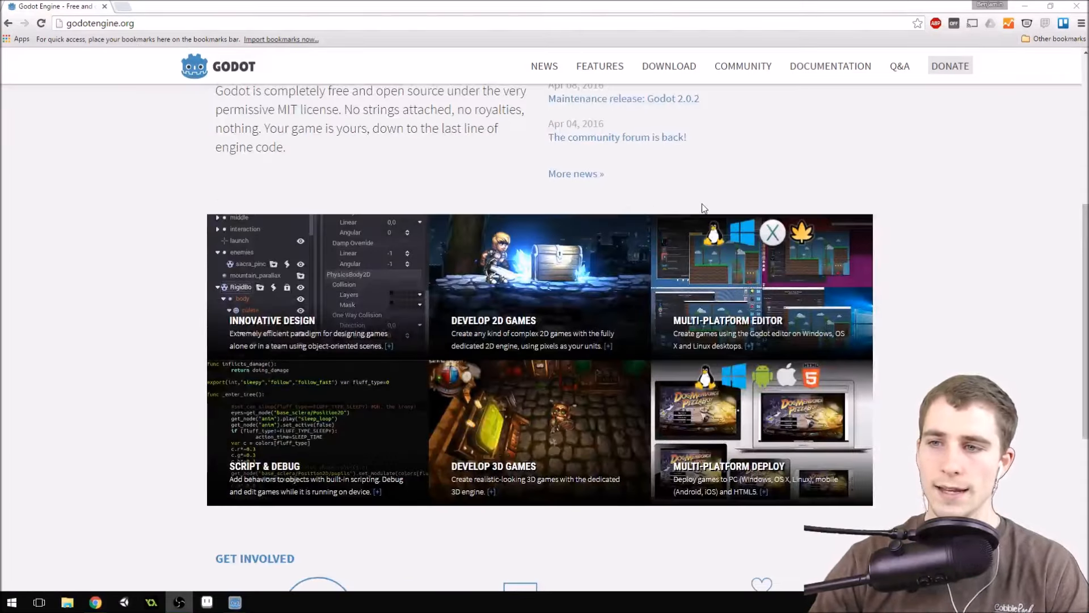
scroll(696, 205, "down", 6)
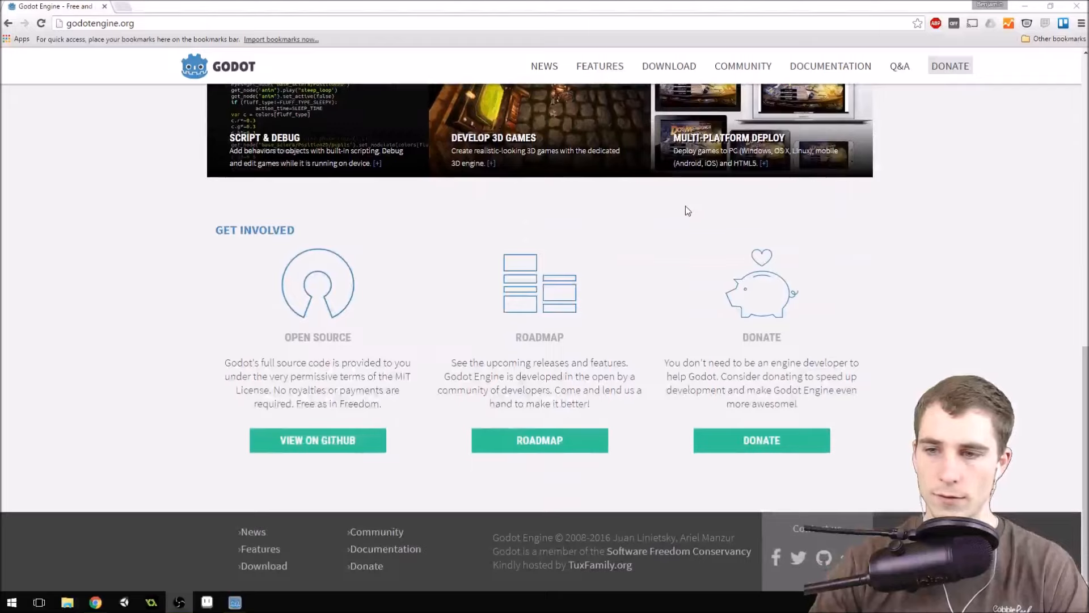
scroll(686, 206, "up", 12)
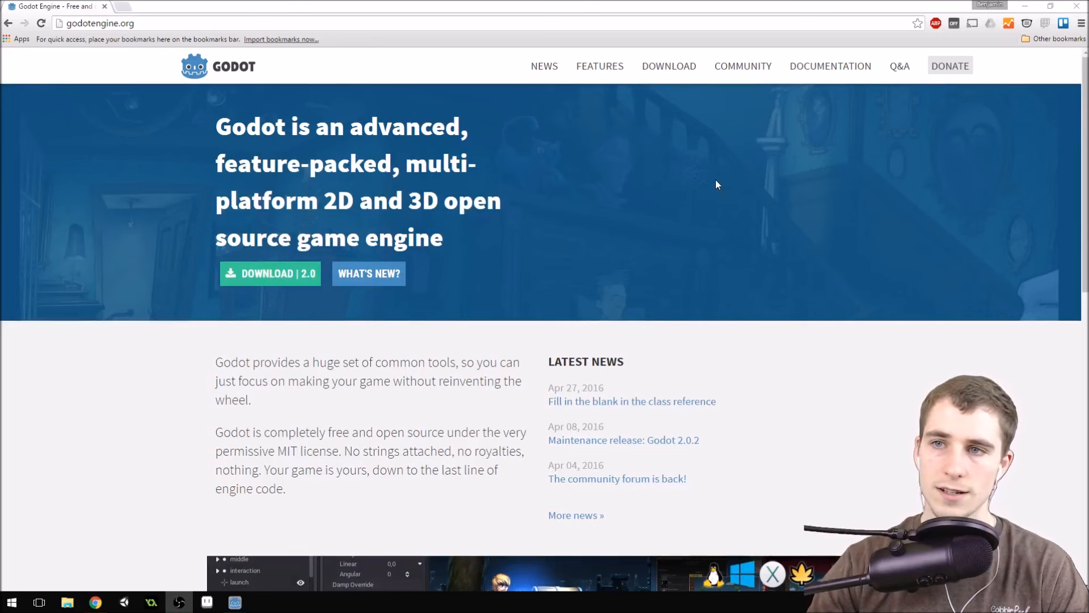
left_click(692, 73)
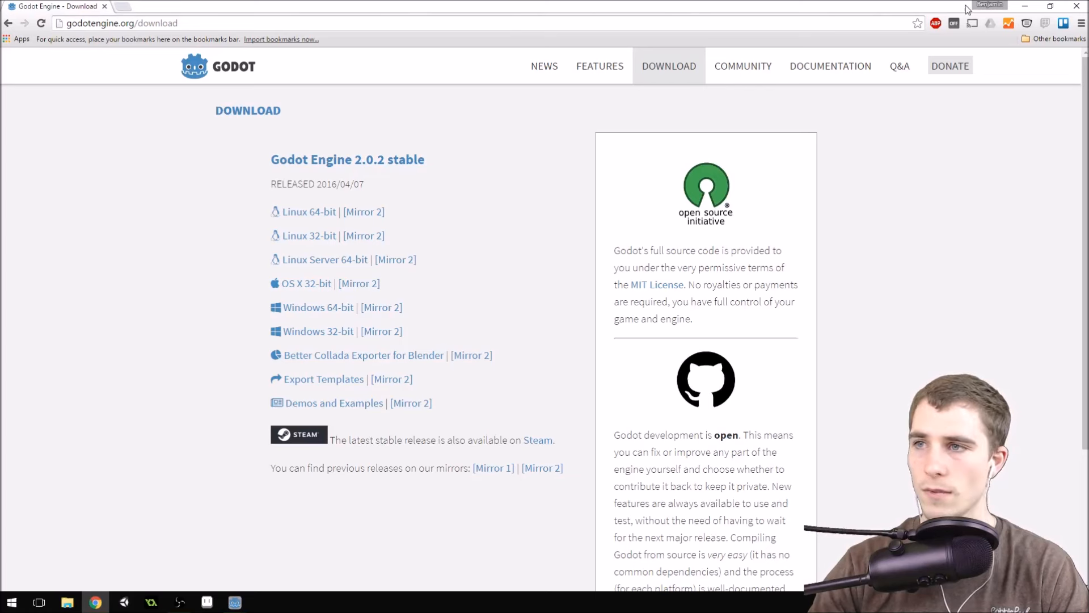
Close the browser and launch the Godot Engine Project Manager.
left_click(1074, 8)
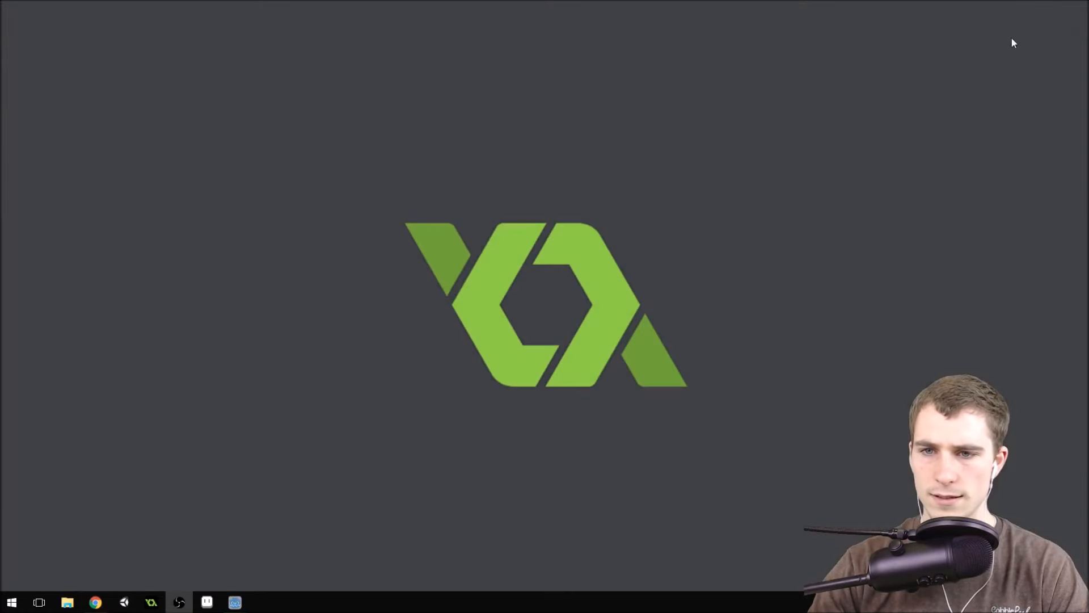
right_click(235, 602)
left_click(246, 539)
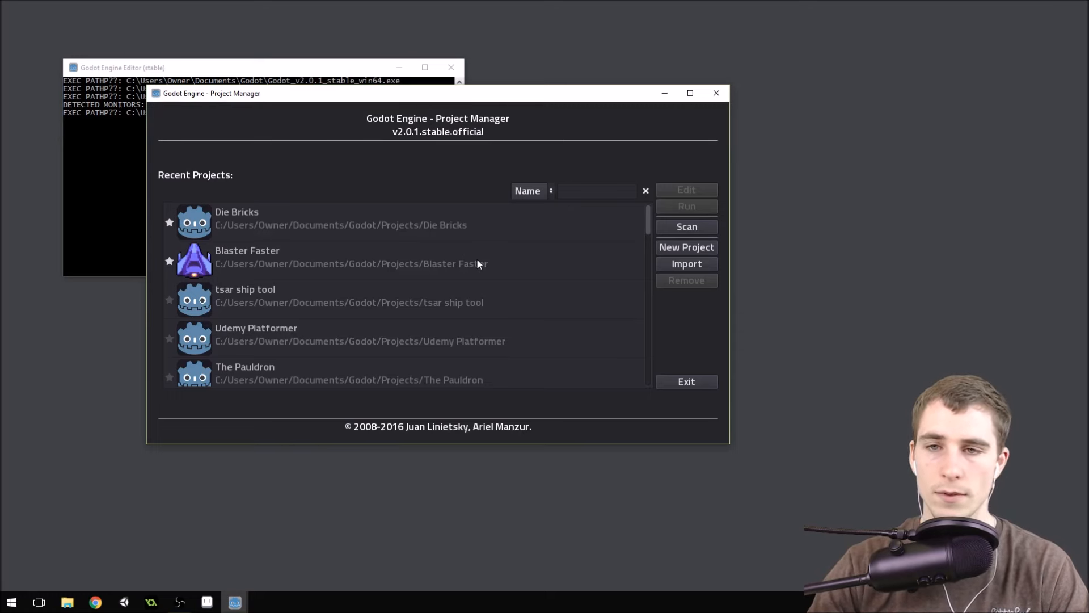
Create a new project in a new folder named Die Bricks Video inside the Godot Projects directory.
left_click(711, 248)
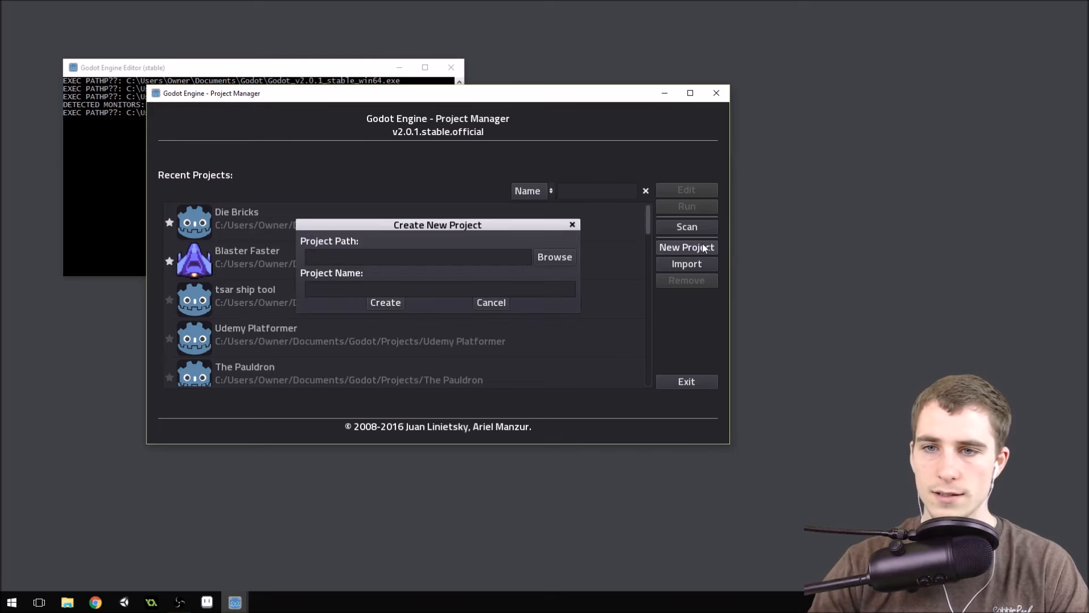
left_click(549, 256)
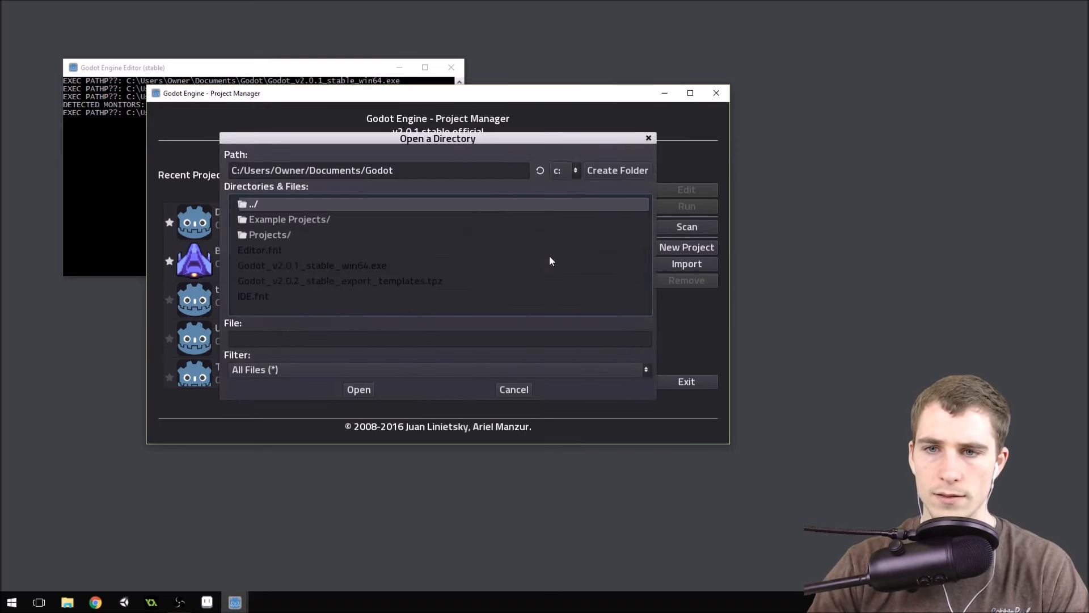
double_click(281, 235)
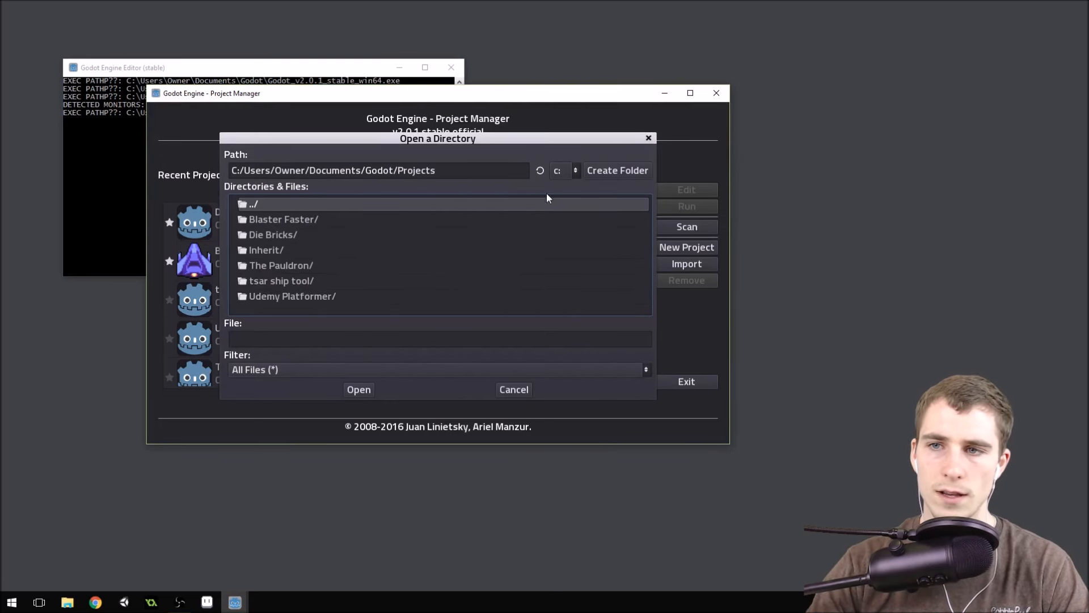
left_click(613, 171)
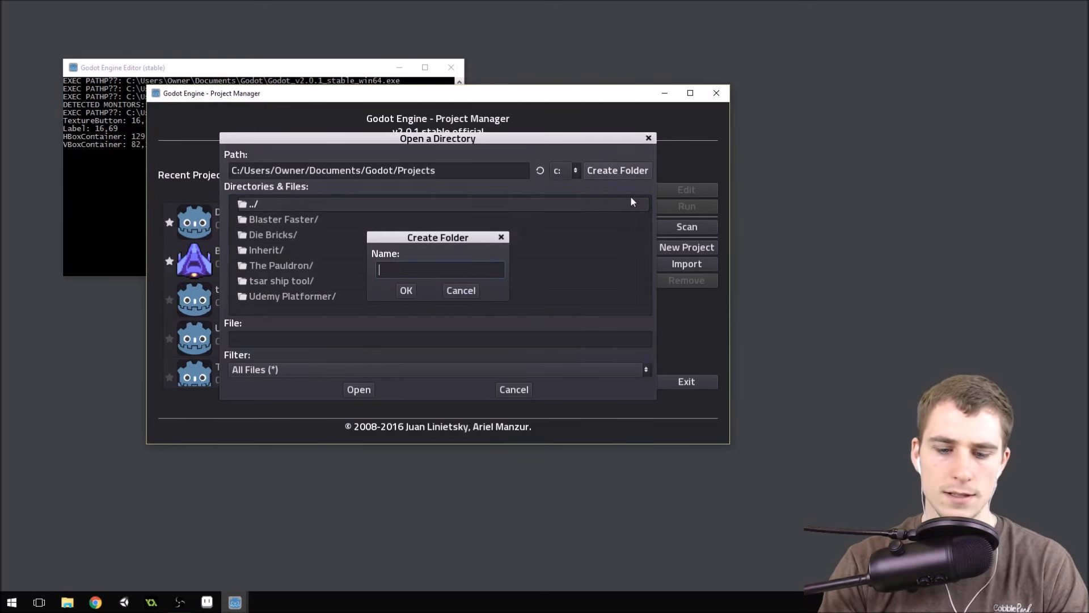
type("Die Bricks ")
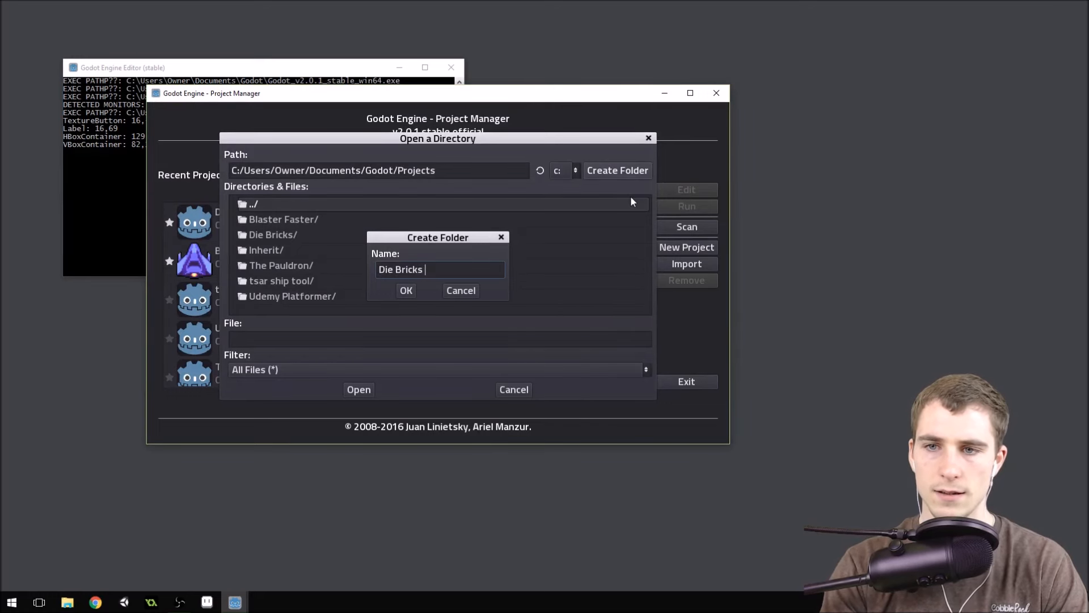
type("Video")
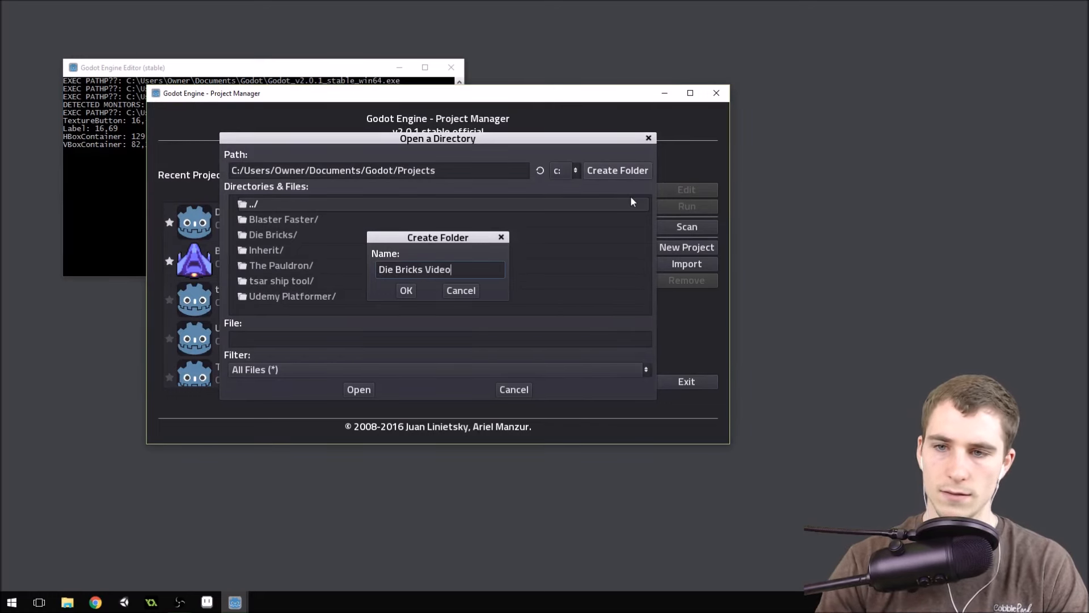
left_click(405, 291)
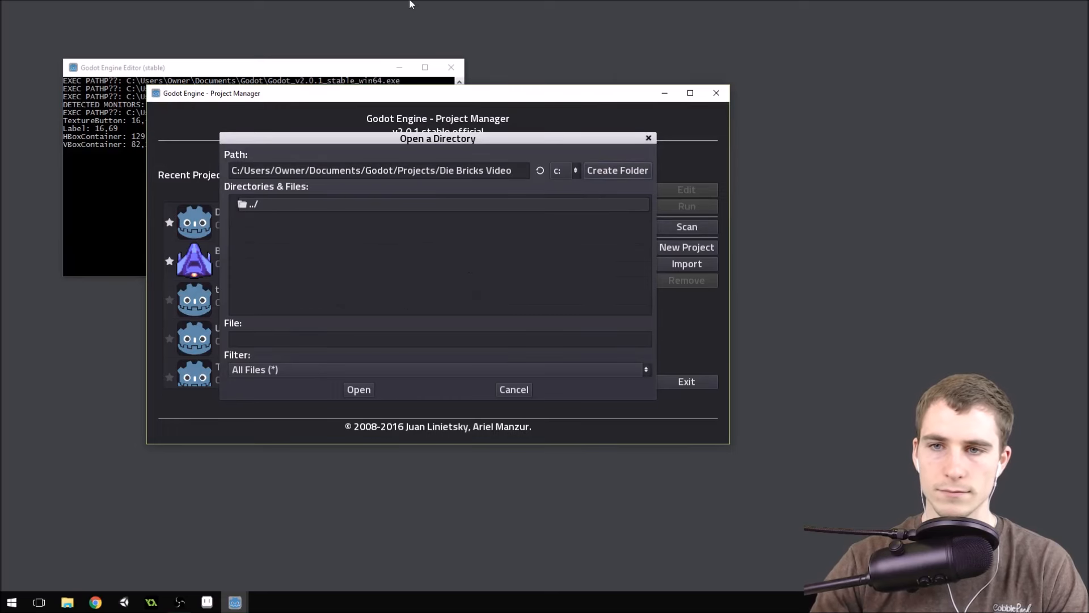
left_click(363, 389)
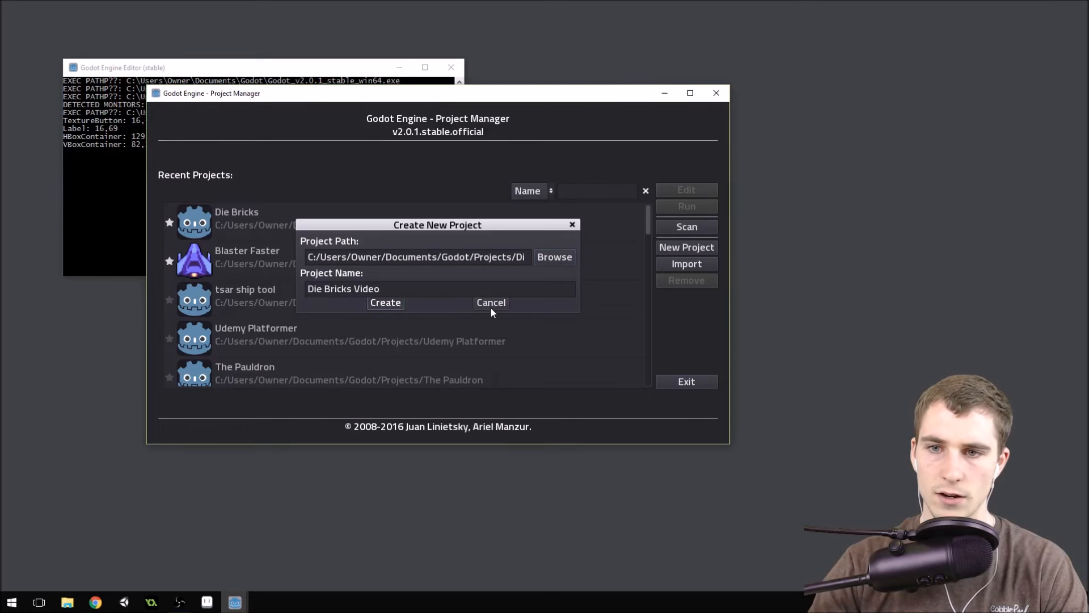
key("Return")
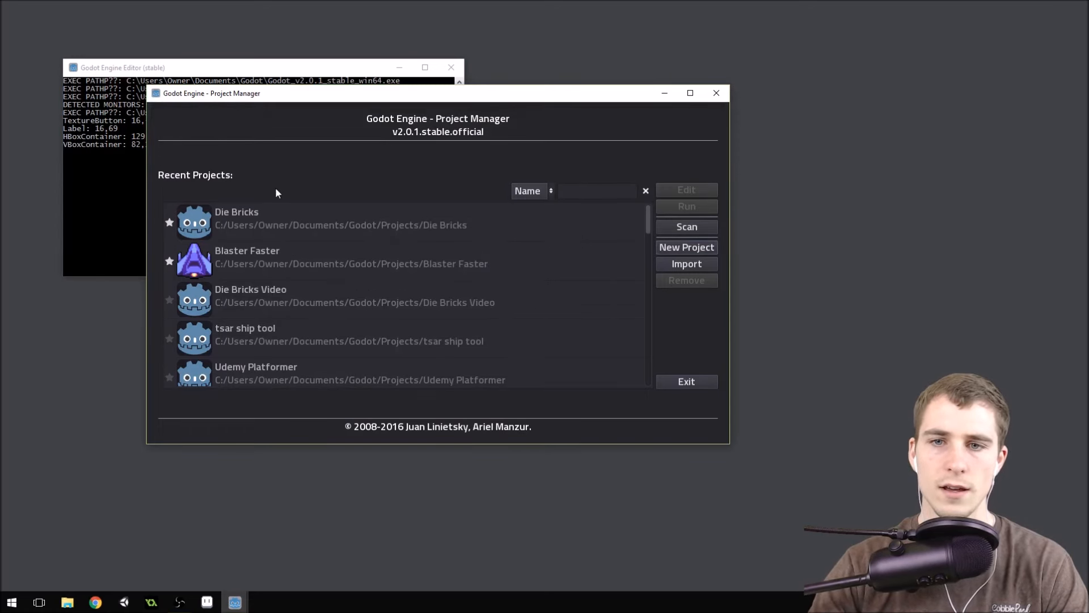
Try out the finished Die Bricks example game in its own window and close it.
left_click(307, 302)
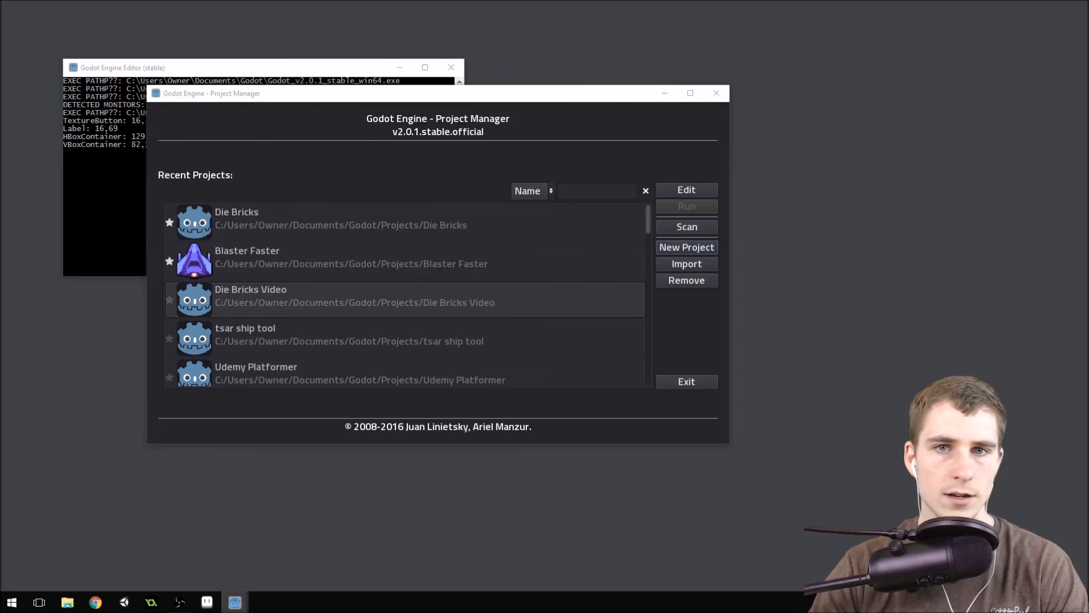
left_click_drag(280, 111, 427, 76)
left_click(265, 186)
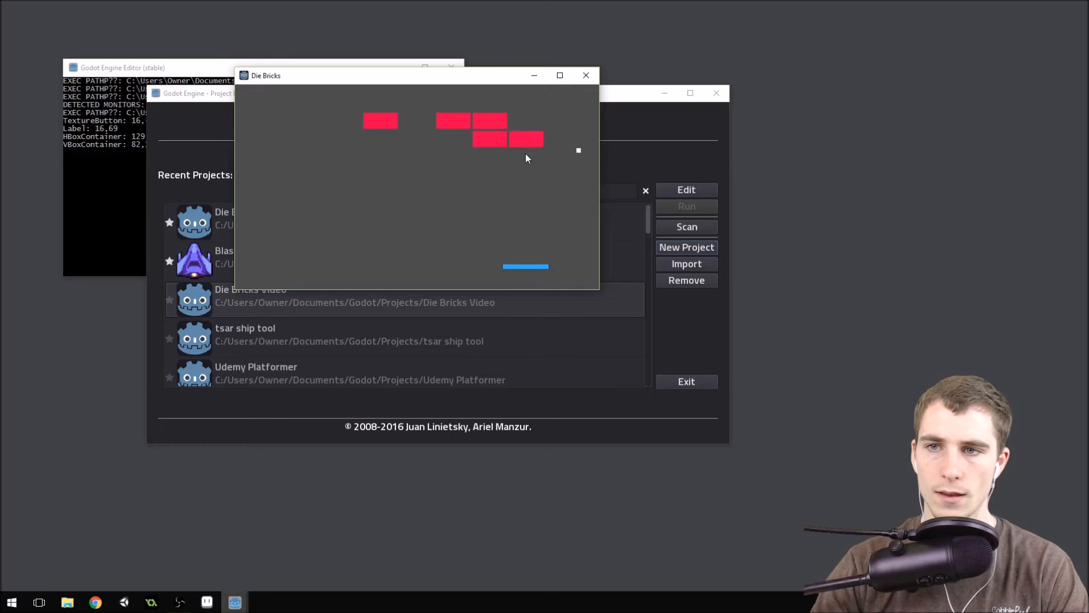
left_click(586, 76)
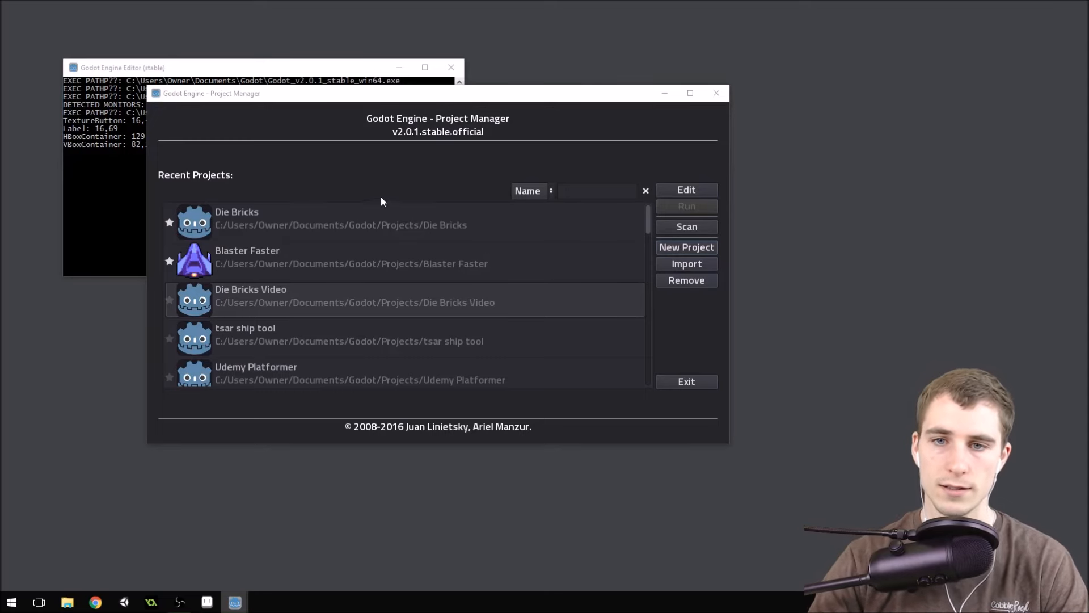
Open the Die Bricks Video project for editing and switch to the 2D workspace.
double_click(285, 291)
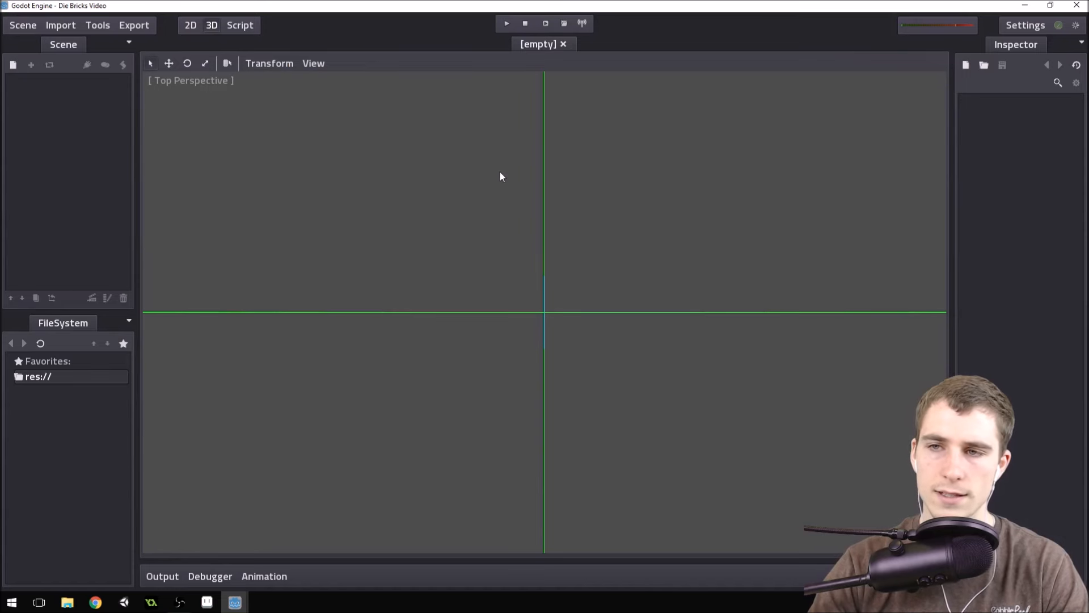
left_click(190, 26)
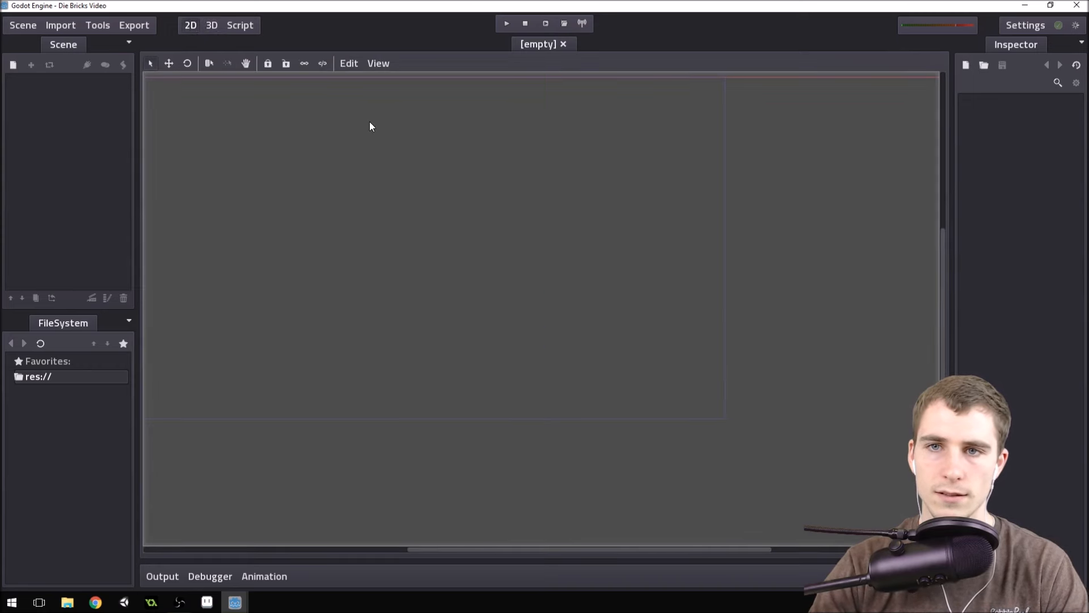
scroll(750, 213, "down", 1)
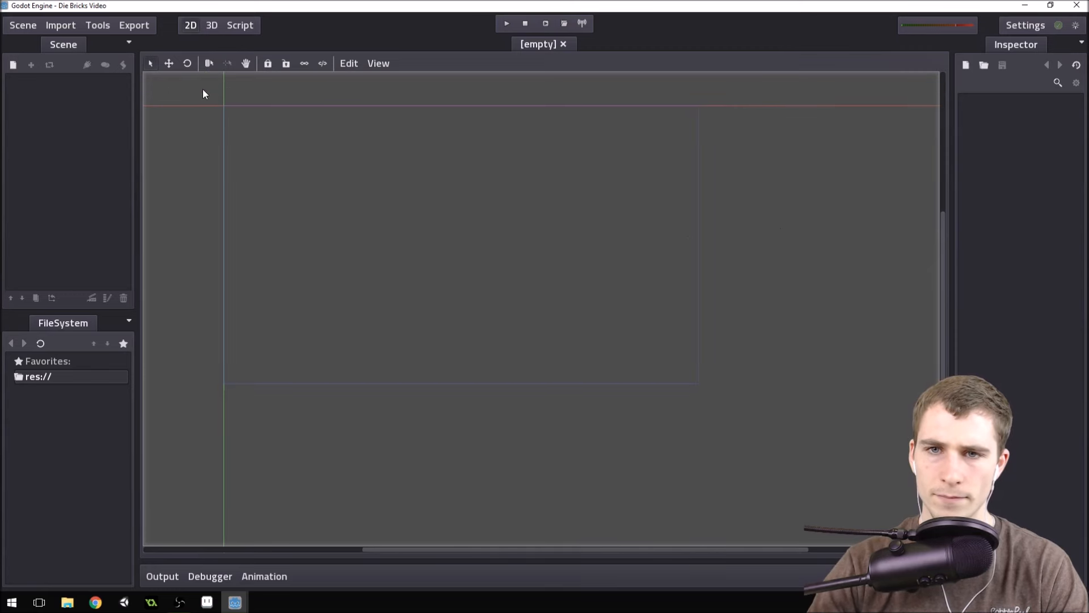
scroll(203, 90, "up", 1)
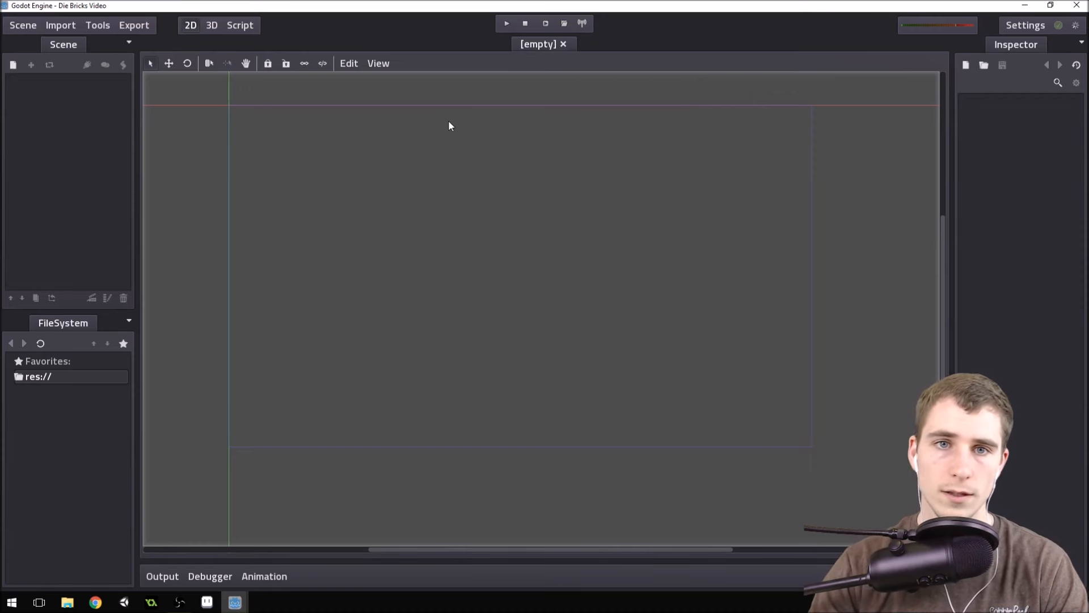
Add a Node2D as the root node of the empty scene.
left_click(13, 65)
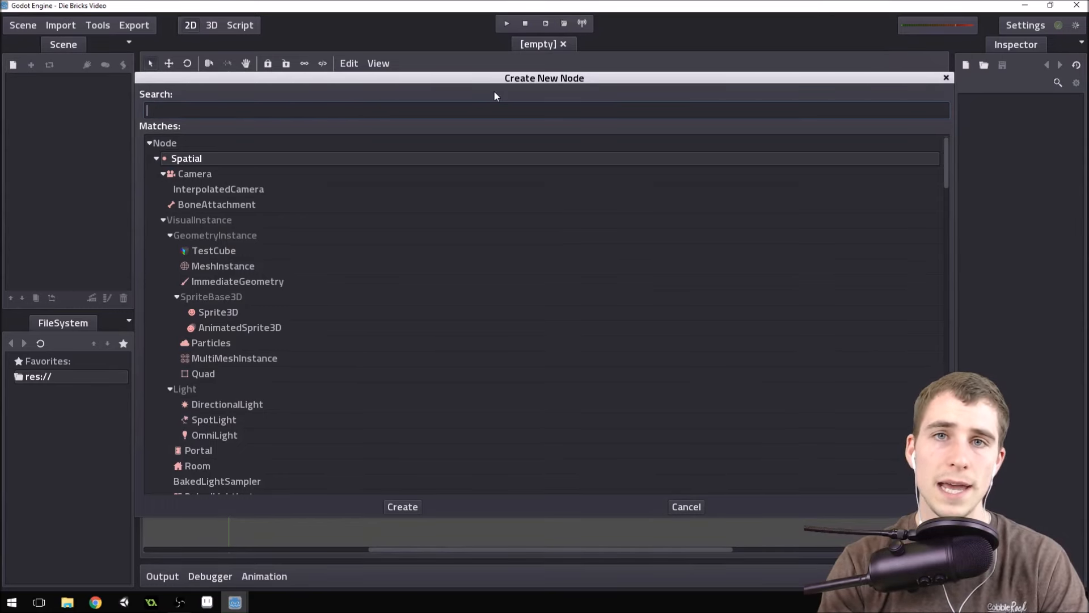
type("N")
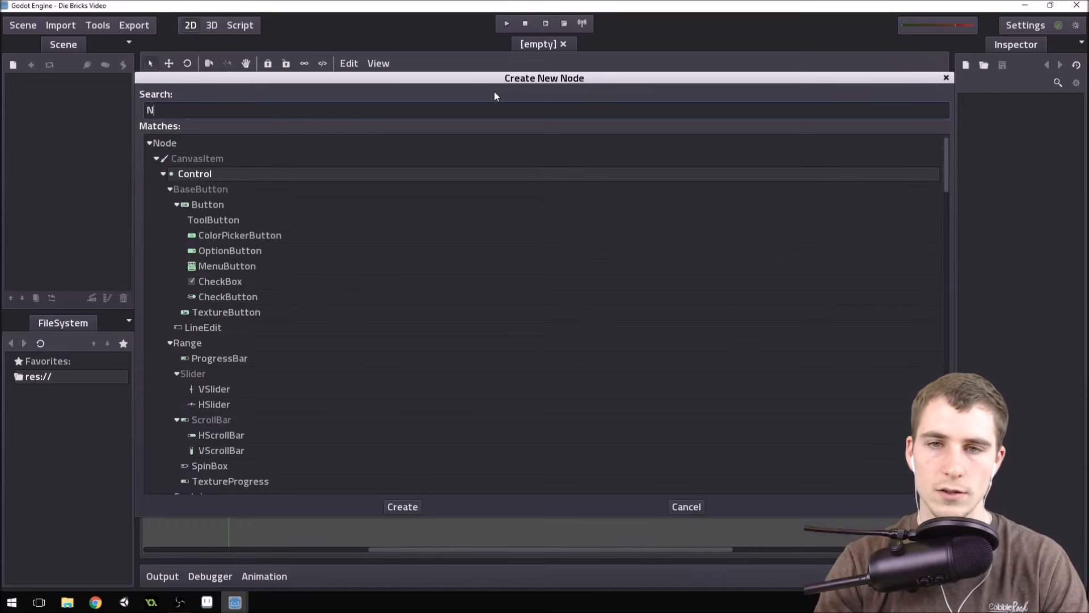
type("ode2d")
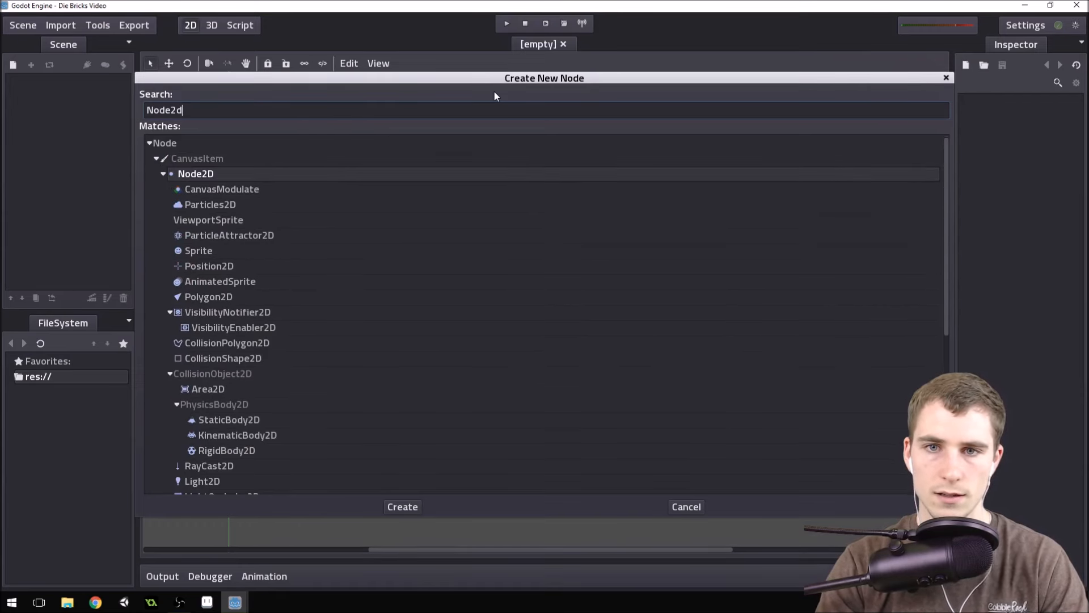
double_click(253, 175)
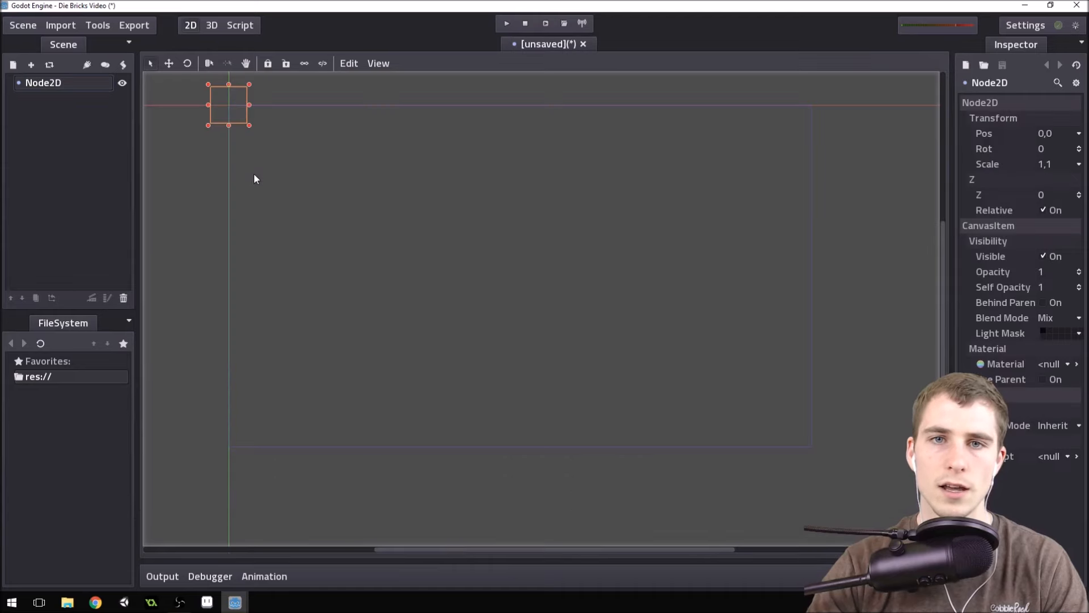
Rename the root Node2D node to World.
left_click(70, 82)
left_click(69, 82)
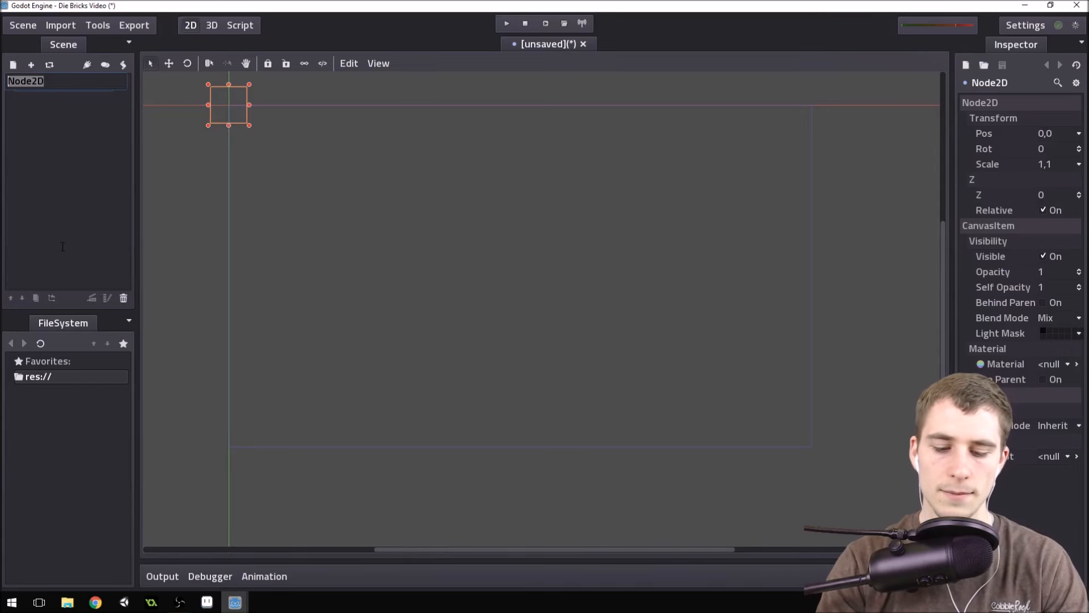
type("World")
key("Return")
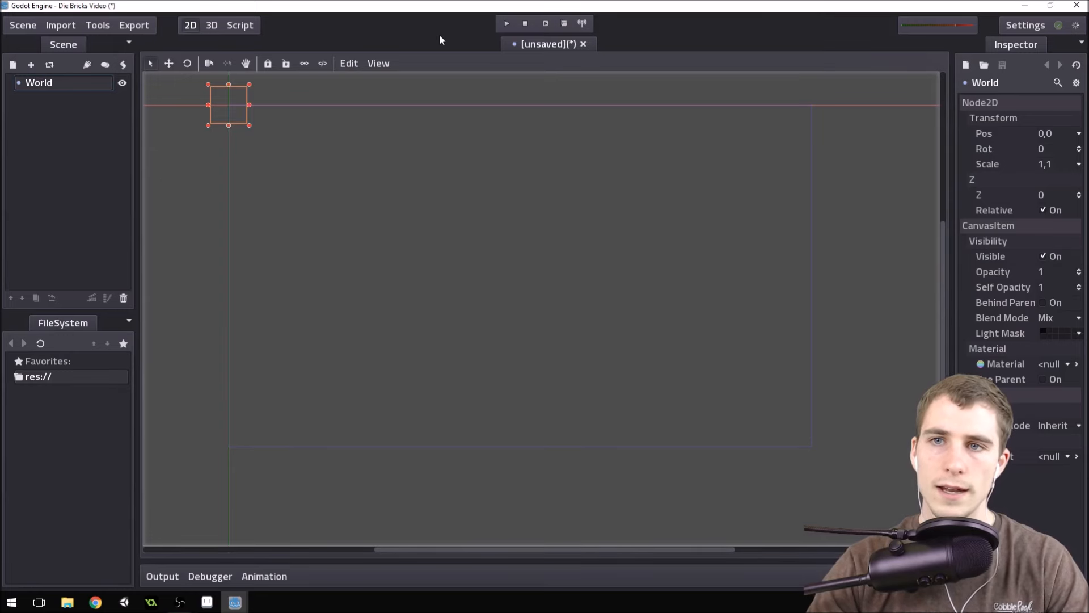
Start saving the scene and create a Scenes folder under res:// to hold it.
key("ctrl+s")
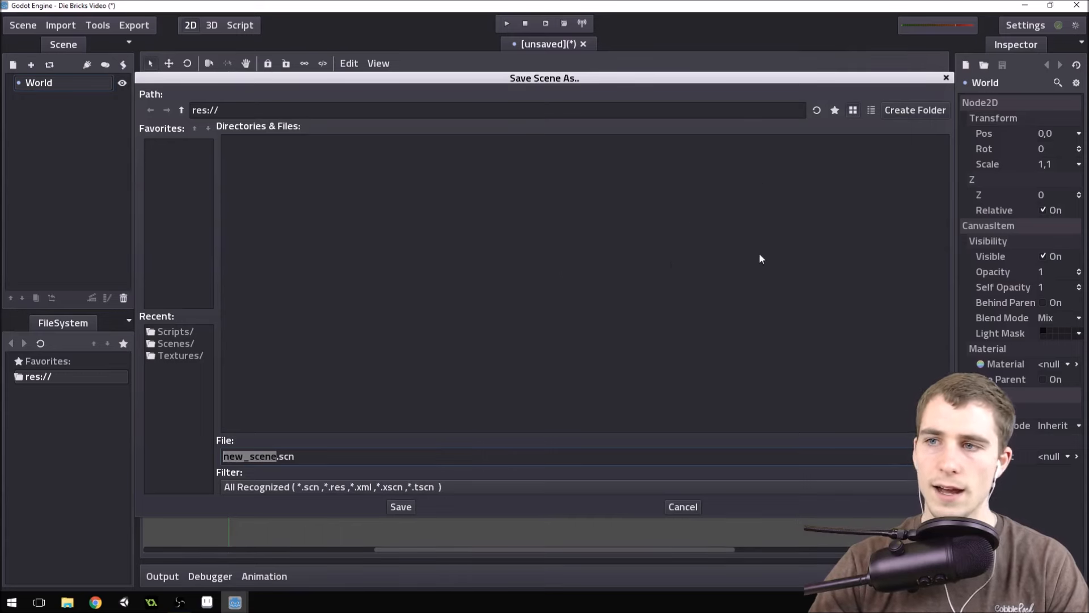
left_click(915, 110)
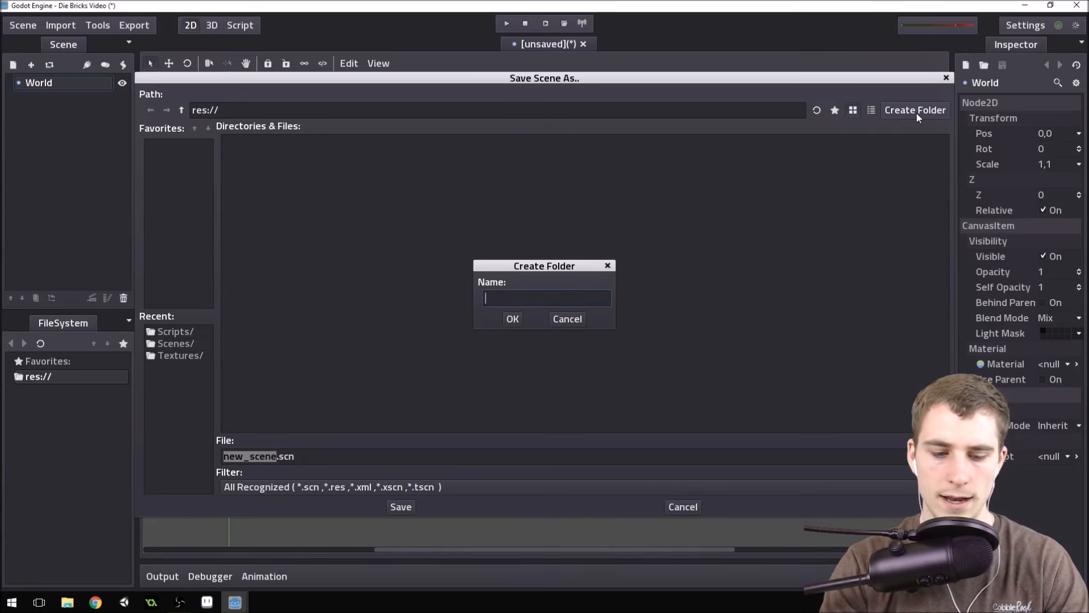
type("Scenes")
key("Return")
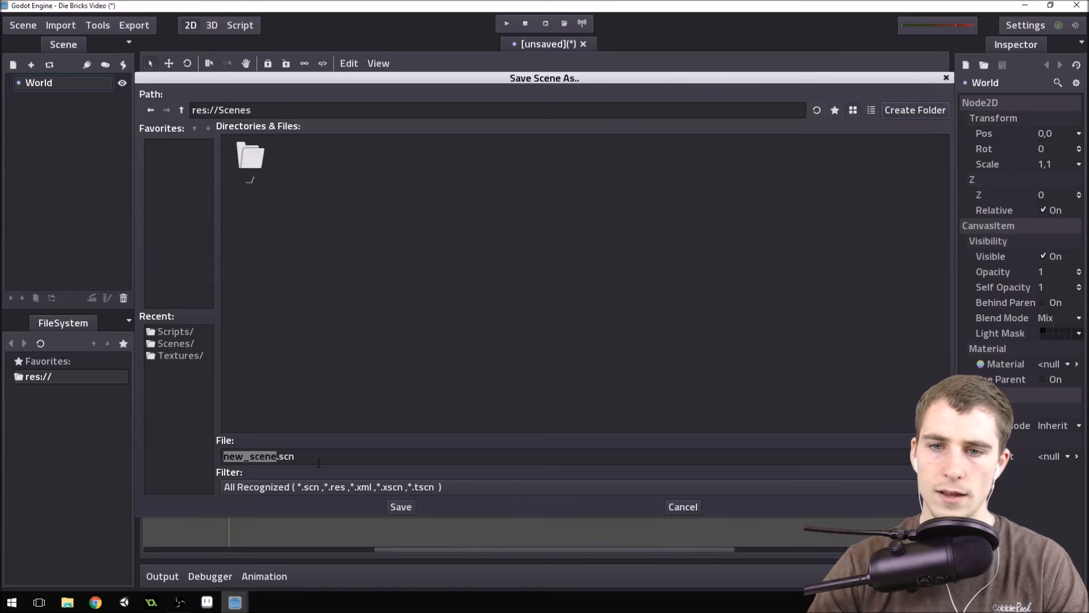
Save the scene as LevelOne.xml in the res://Scenes folder.
left_click_drag(325, 460, 210, 461)
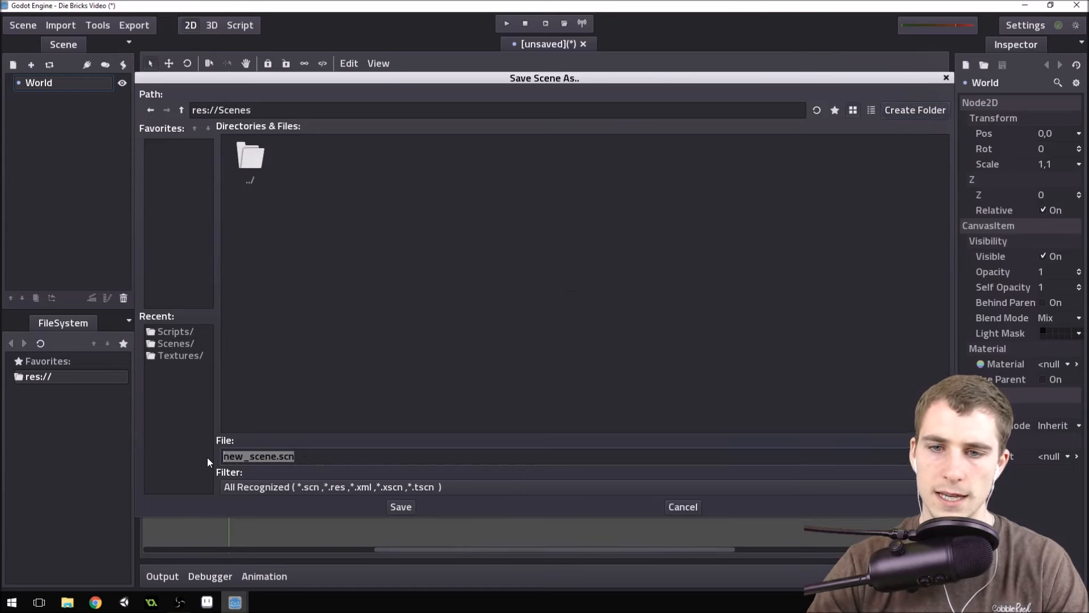
type("Lev")
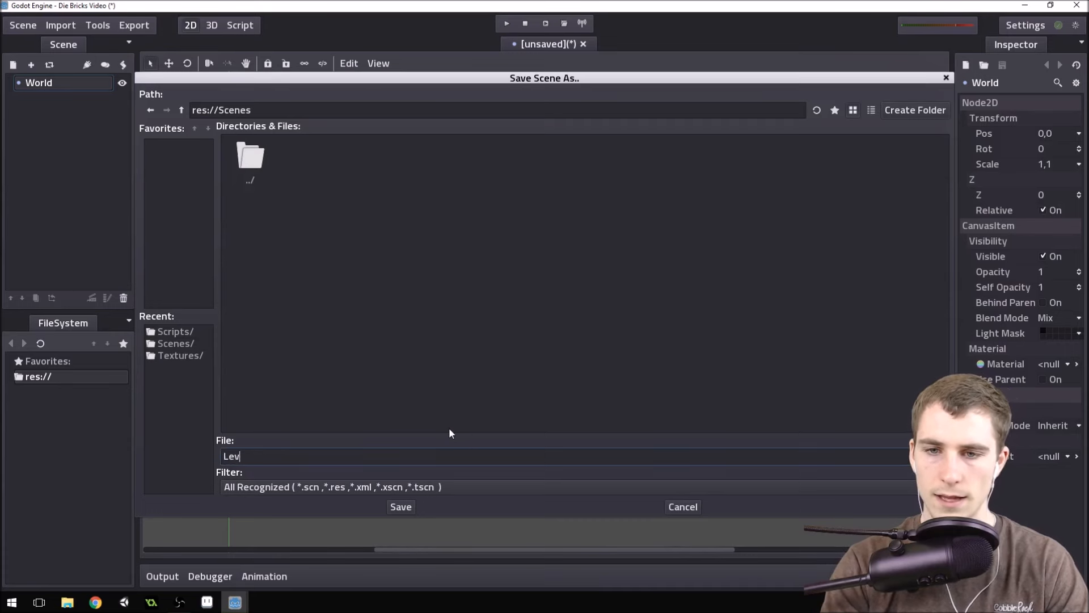
type("elOne.xsc")
key("BackSpace")
key("BackSpace")
type("ml")
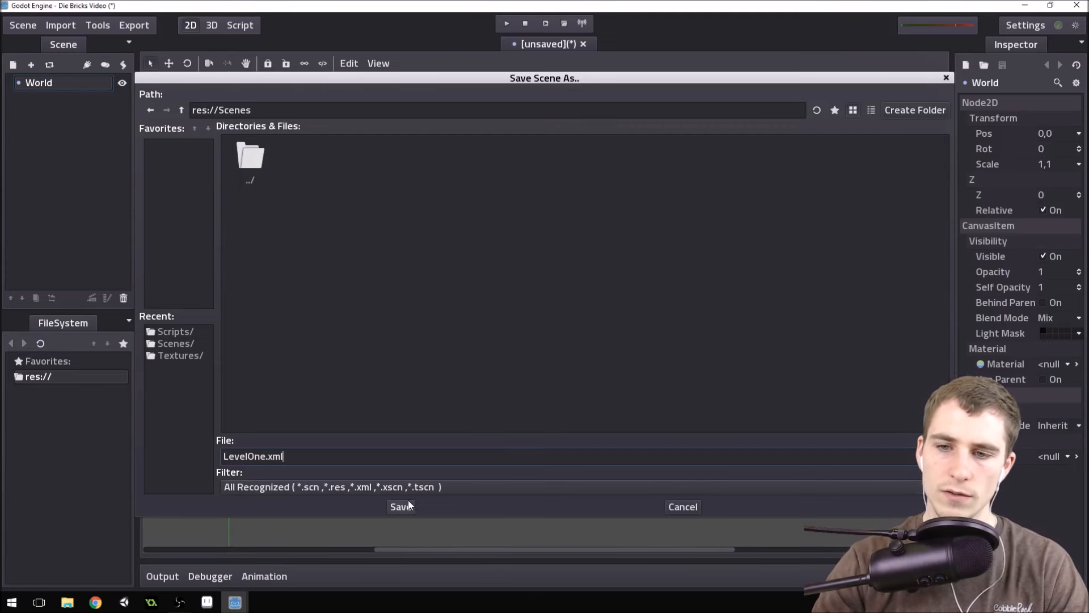
key("ctrl+a")
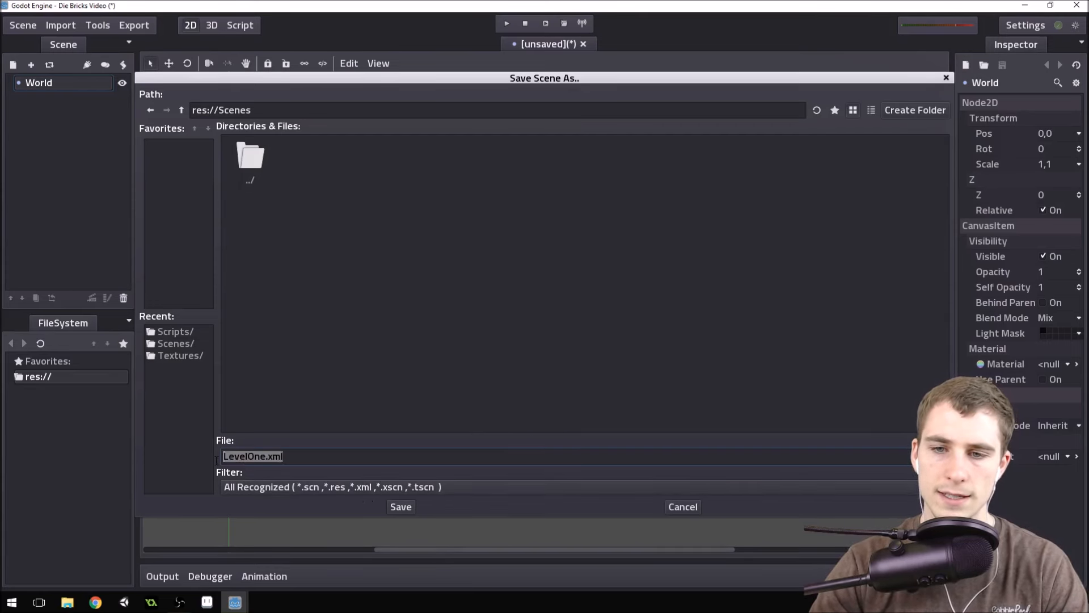
left_click(406, 511)
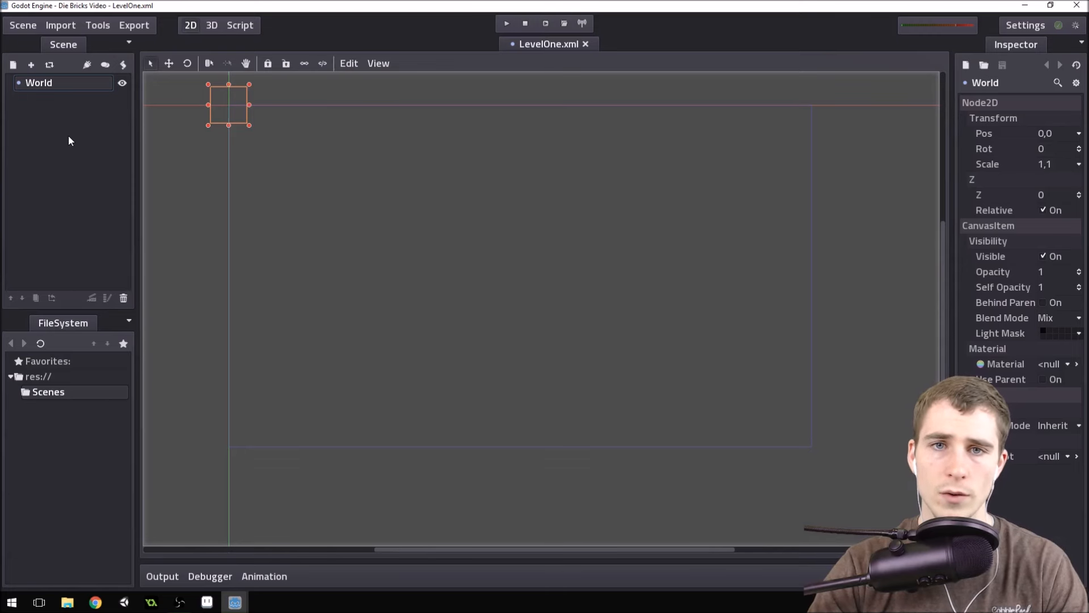
Start adding a child node to World and search the node types for Body.
left_click(33, 84)
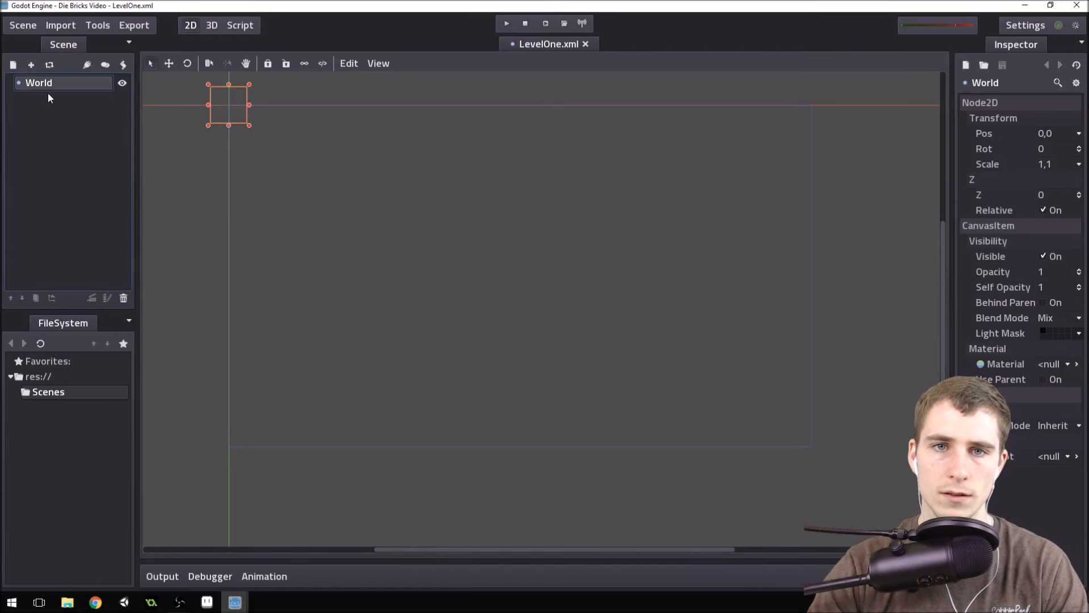
left_click(13, 65)
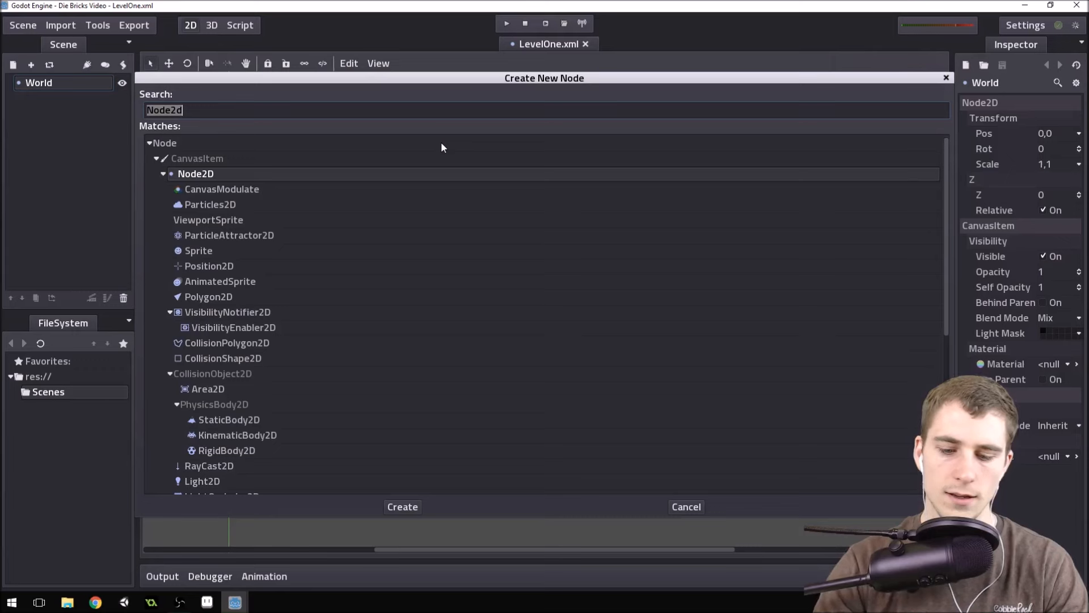
type("Bod")
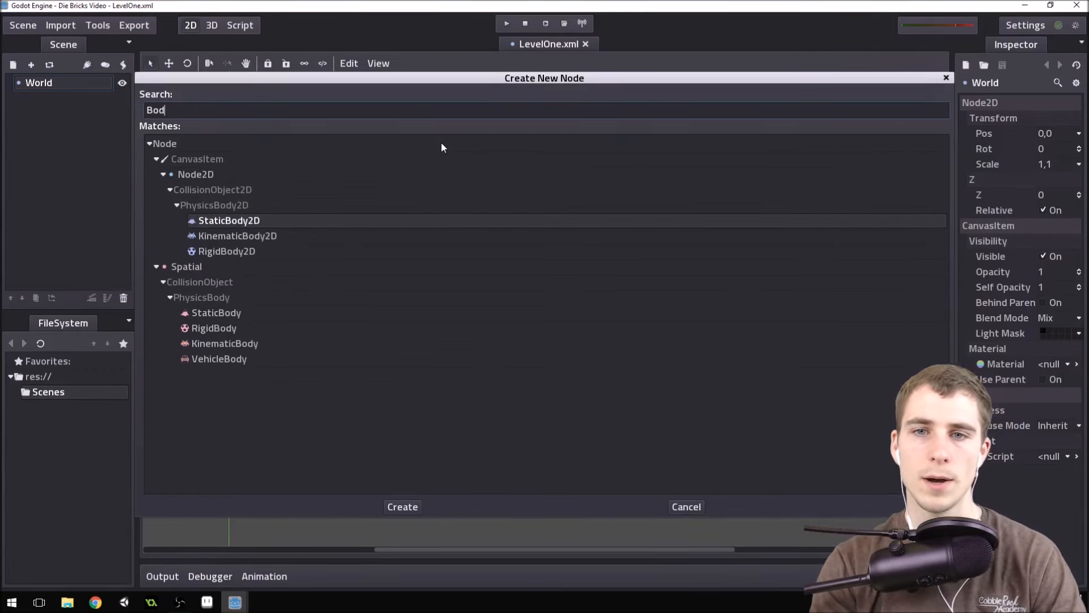
type("y")
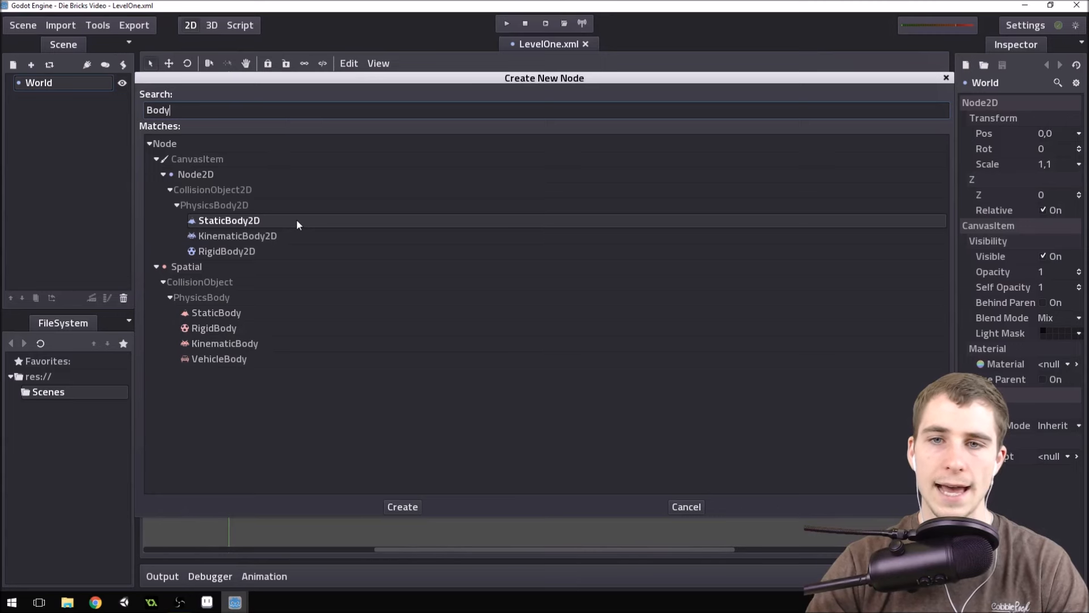
Compare the StaticBody2D, KinematicBody2D and RigidBody2D entries among the physics body node types.
left_click(254, 236)
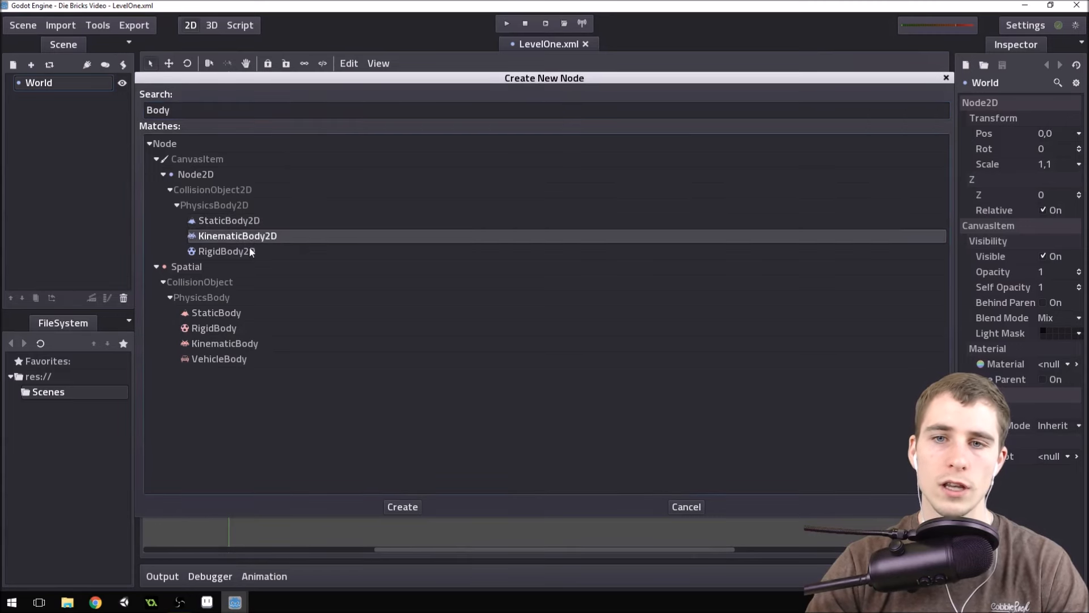
left_click(252, 251)
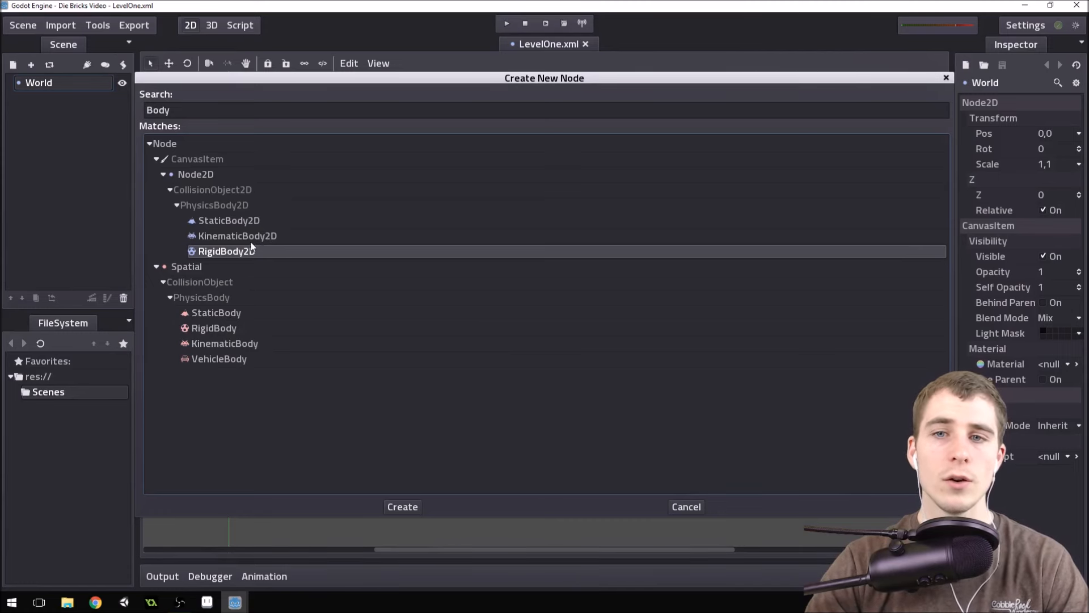
left_click(247, 225)
left_click(242, 235)
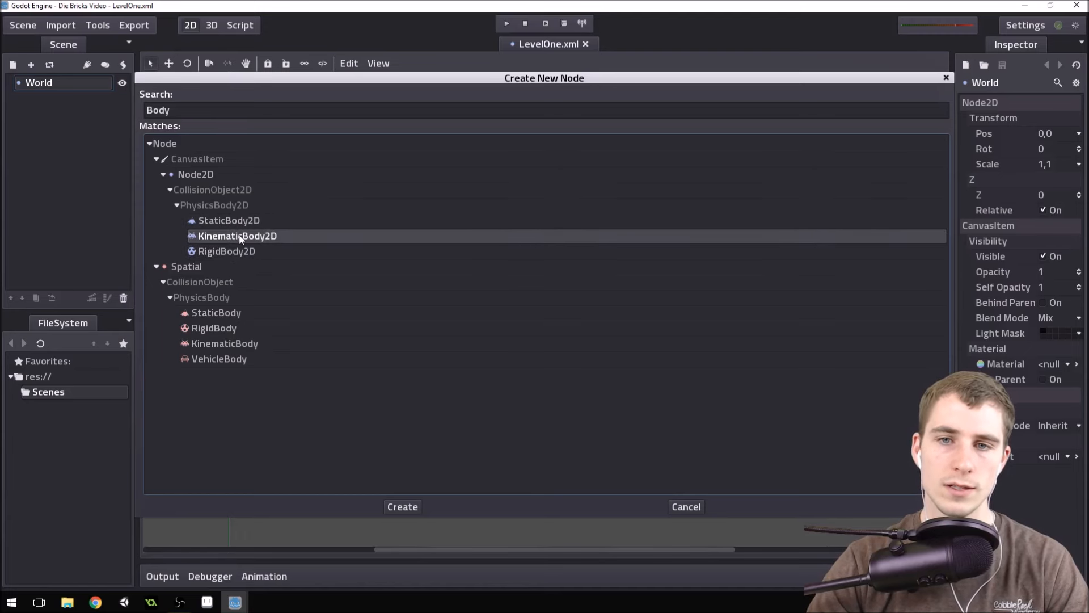
left_click(234, 250)
left_click(241, 237)
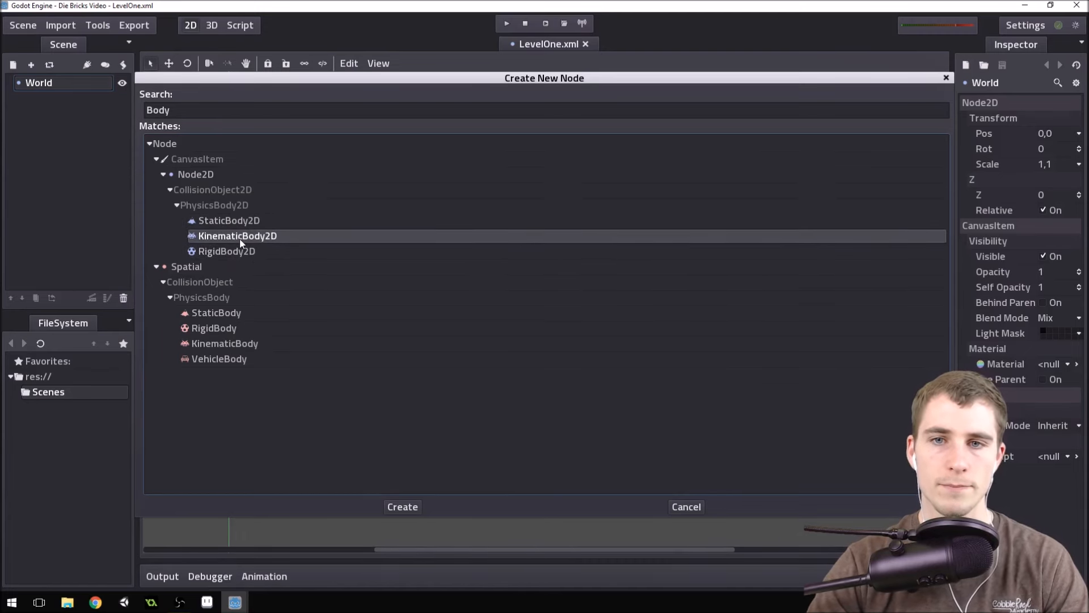
left_click(244, 223)
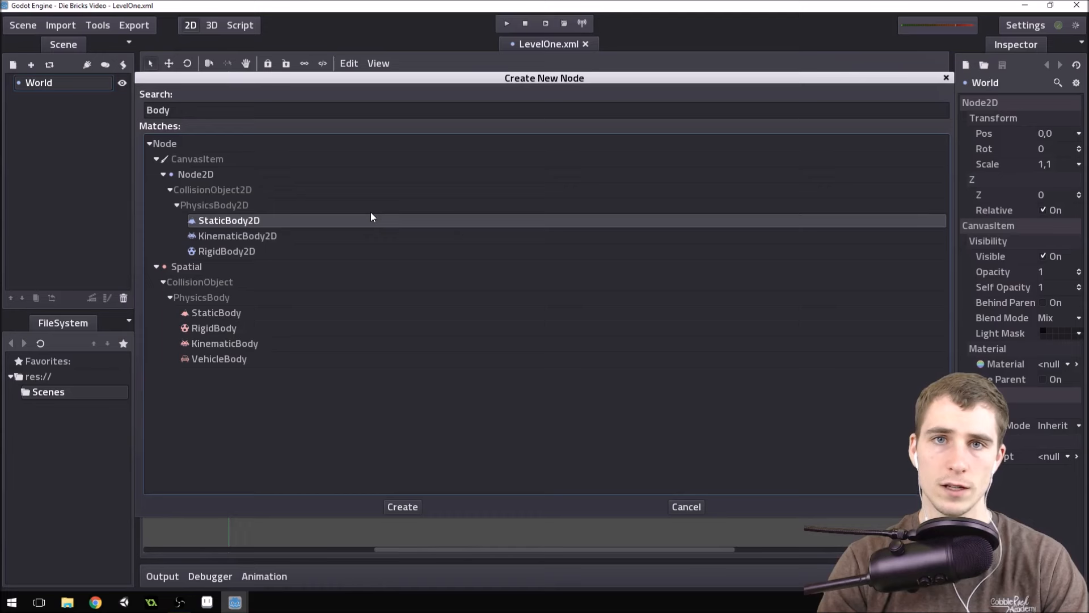
left_click(245, 236)
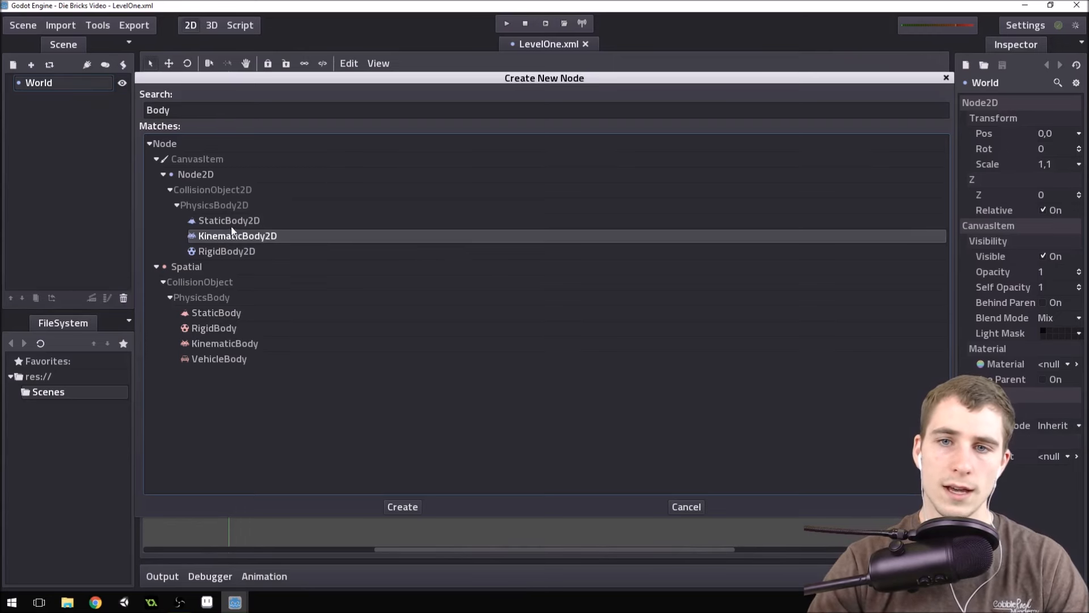
left_click(256, 221)
left_click(256, 237)
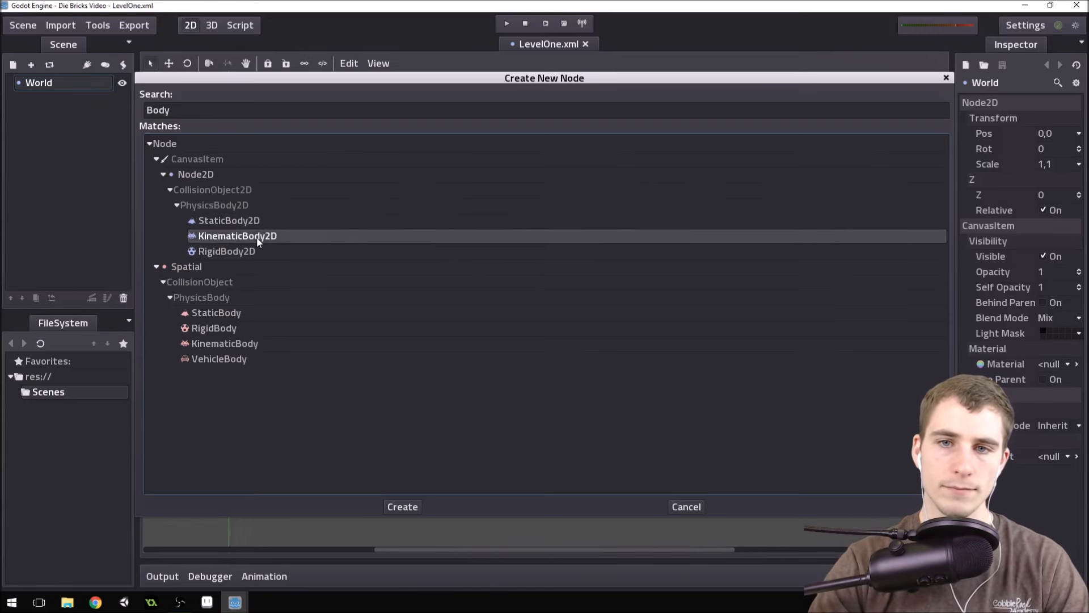
left_click(246, 252)
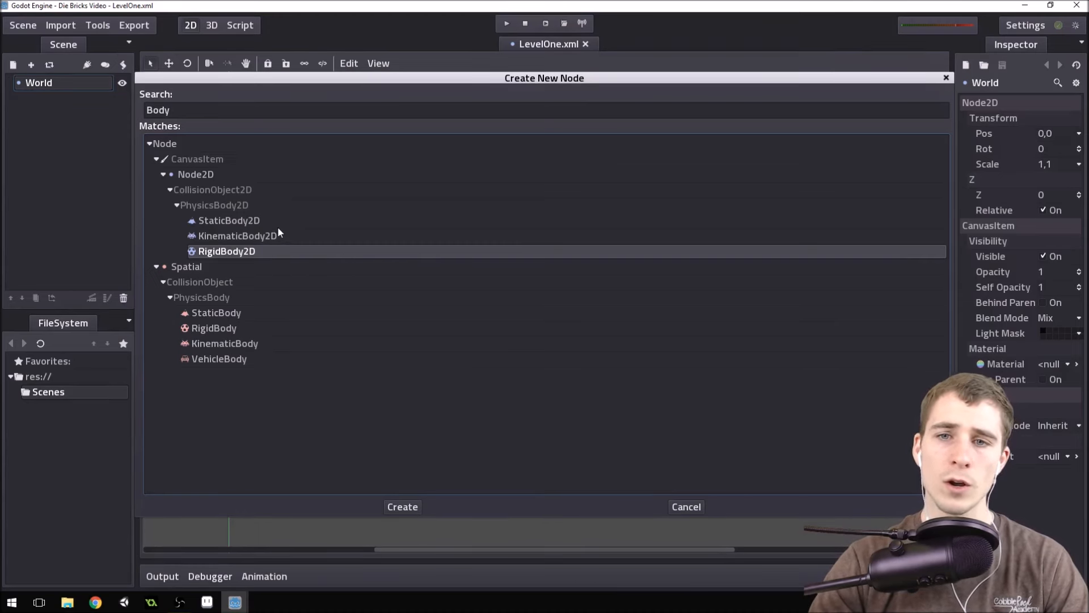
Add a KinematicBody2D as a child of World and rename it Paddle.
left_click(261, 236)
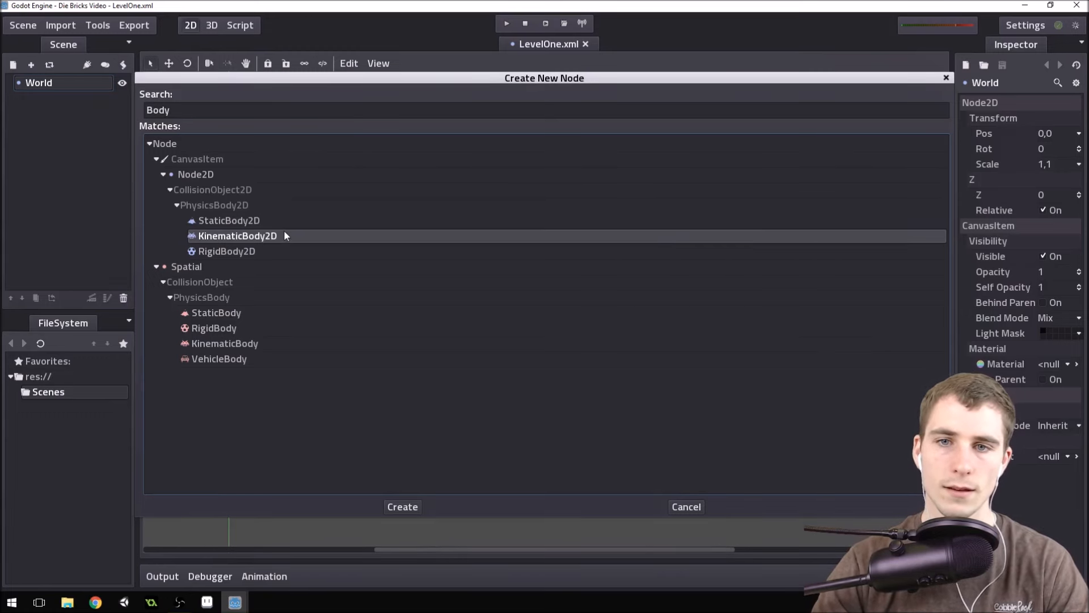
double_click(270, 237)
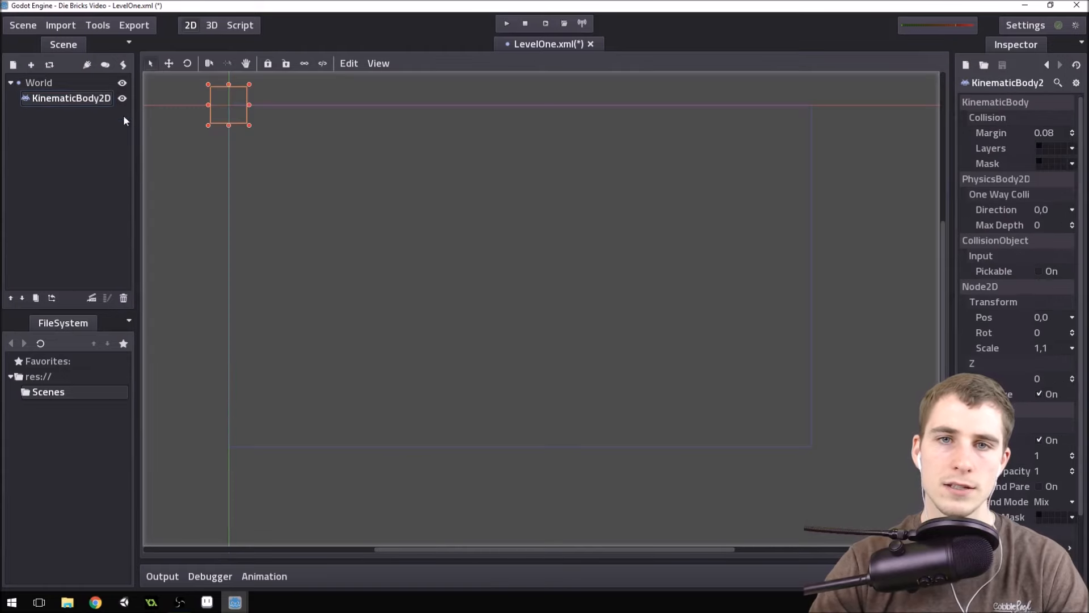
double_click(85, 98)
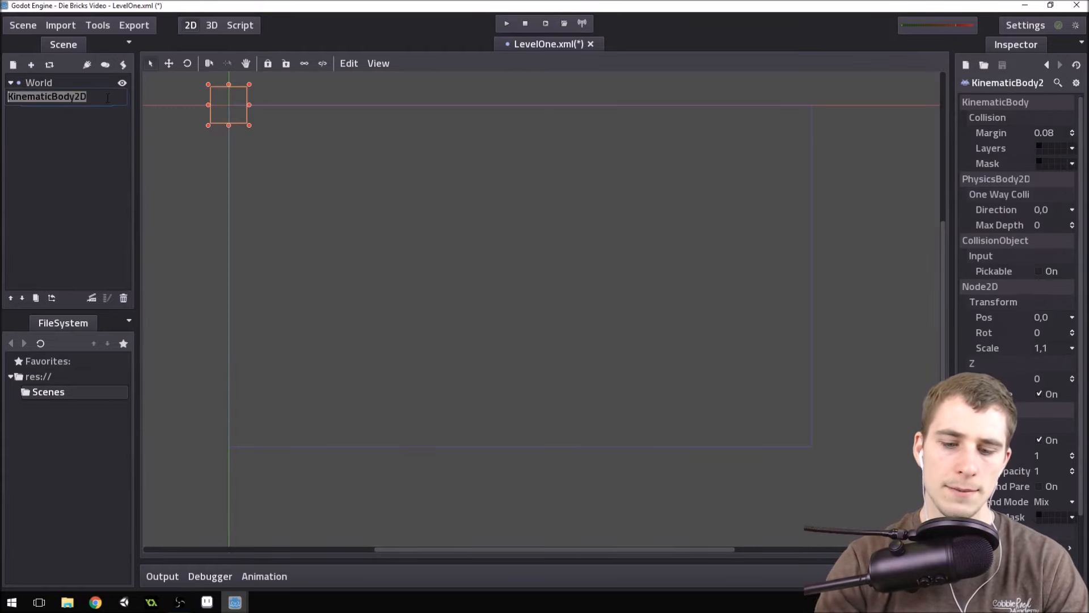
type("Paddle")
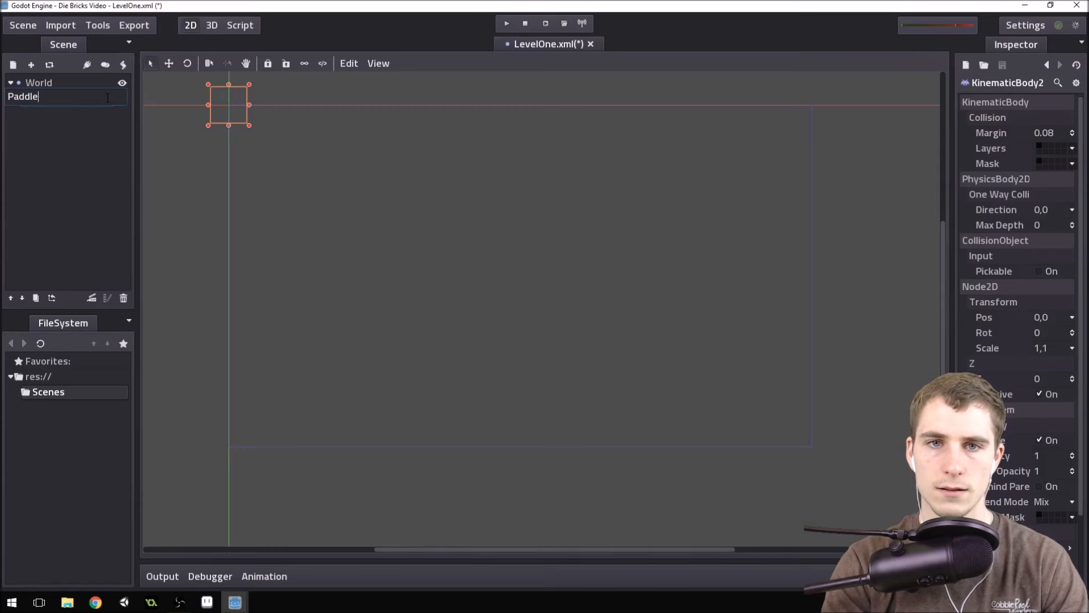
key("Return")
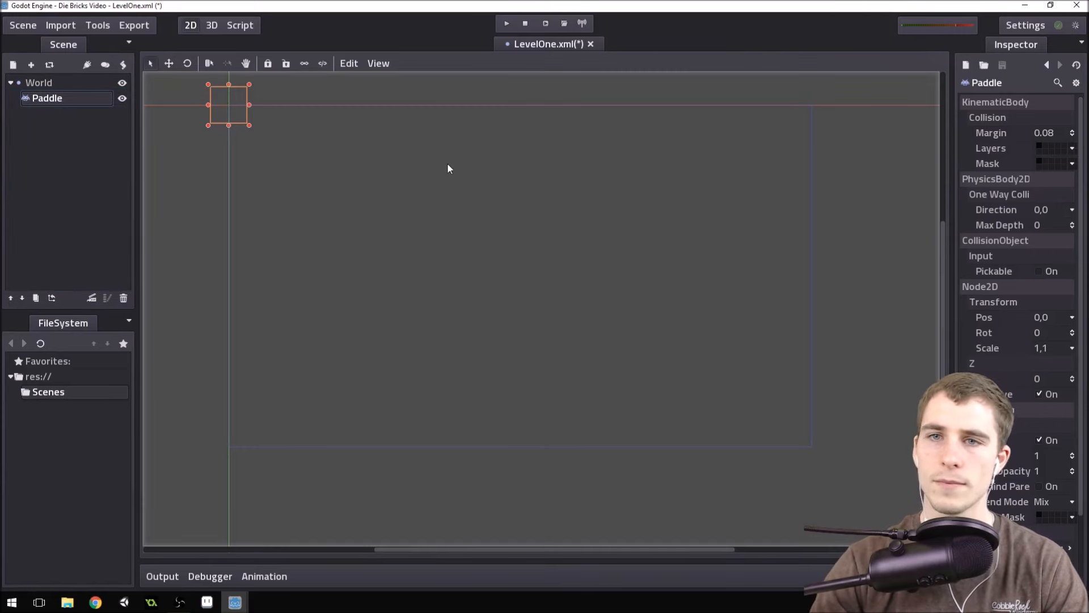
Examine the parent-child hierarchy of the World and Paddle nodes in the scene tree.
left_click(72, 88)
left_click(71, 102)
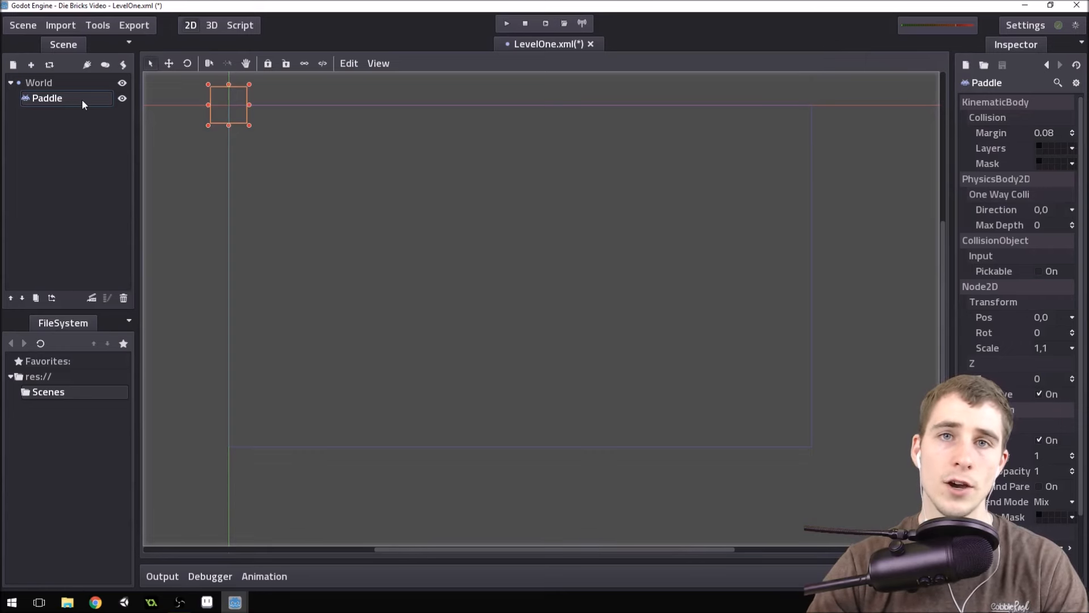
left_click(64, 88)
left_click(66, 101)
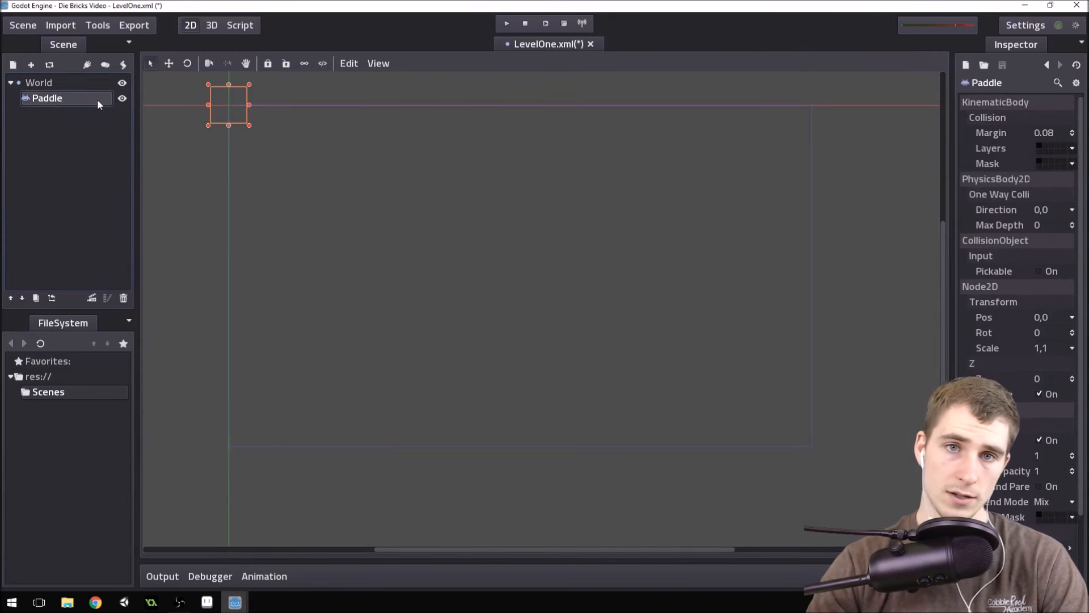
left_click(57, 85)
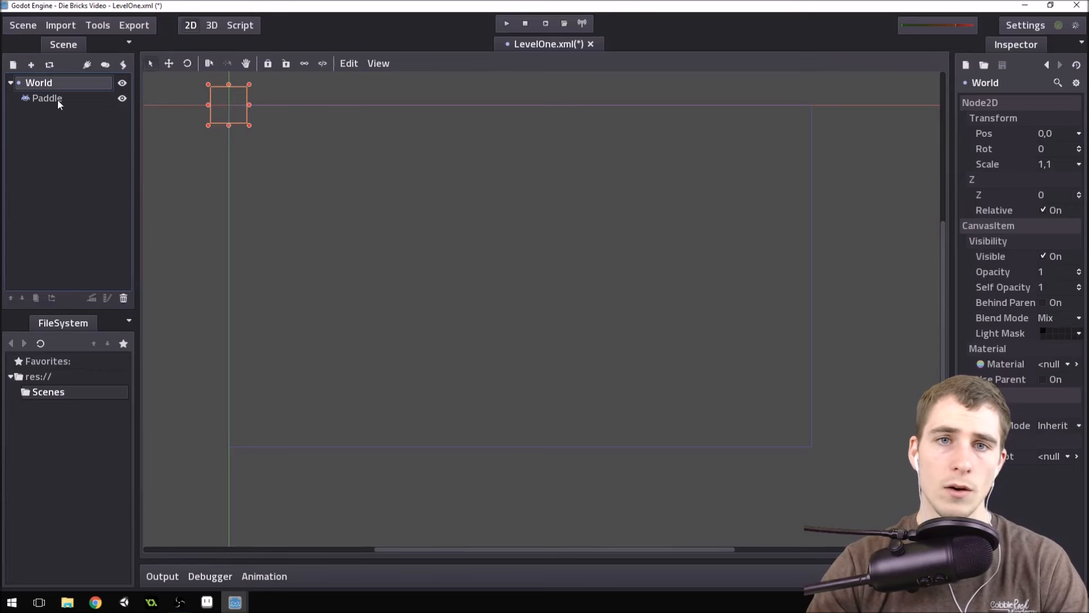
left_click(59, 102)
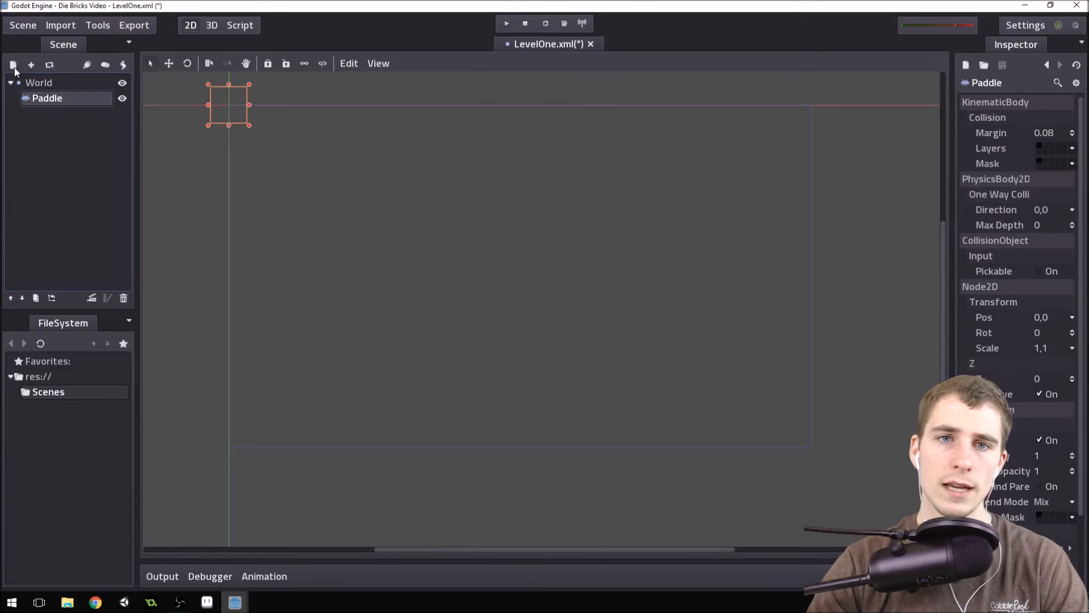
left_click(45, 85)
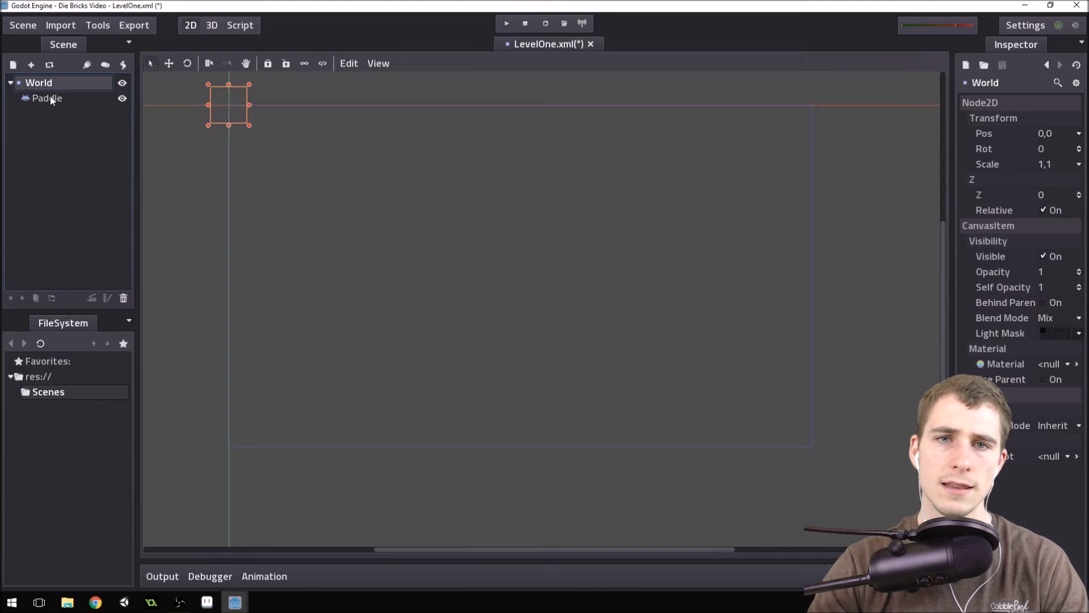
left_click(49, 100)
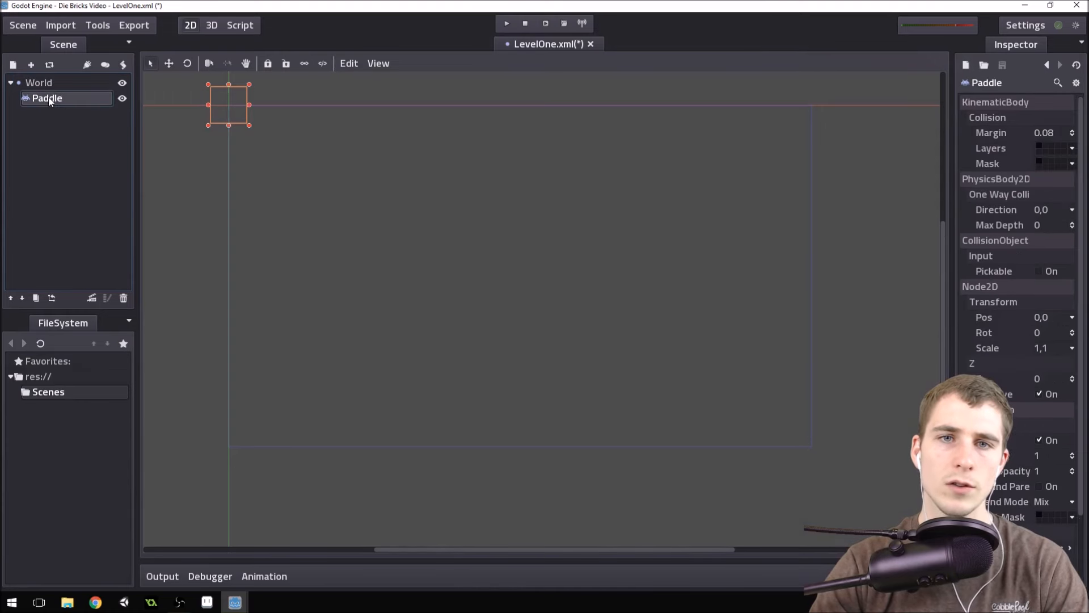
left_click(10, 83)
left_click(11, 83)
double_click(29, 83)
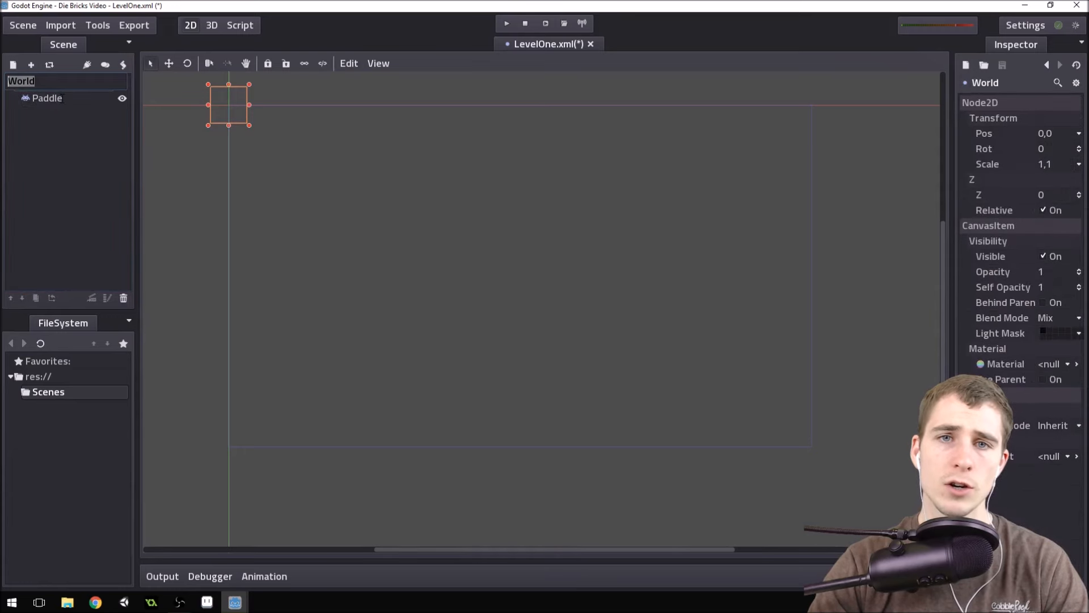
left_click(61, 98)
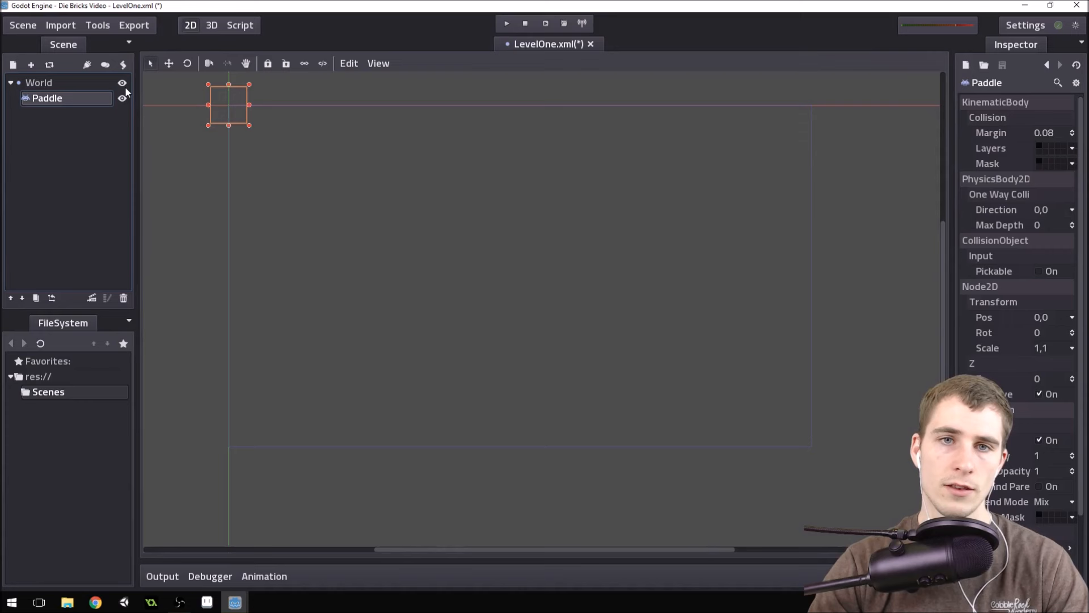
left_click(45, 84)
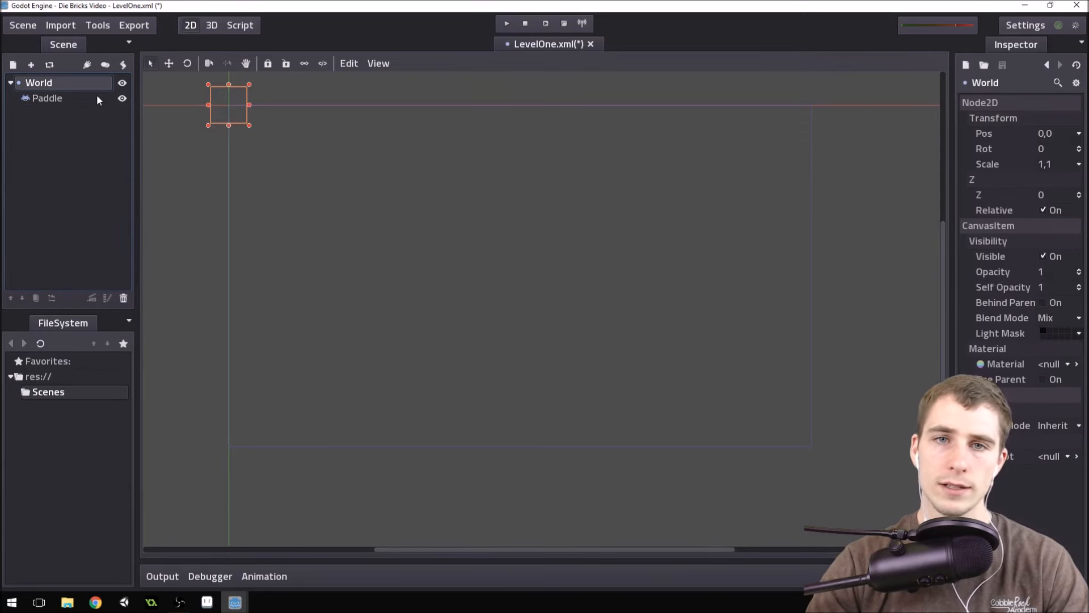
Add a Sprite node as a child of the Paddle node and leave the Sprite selected.
left_click(66, 102)
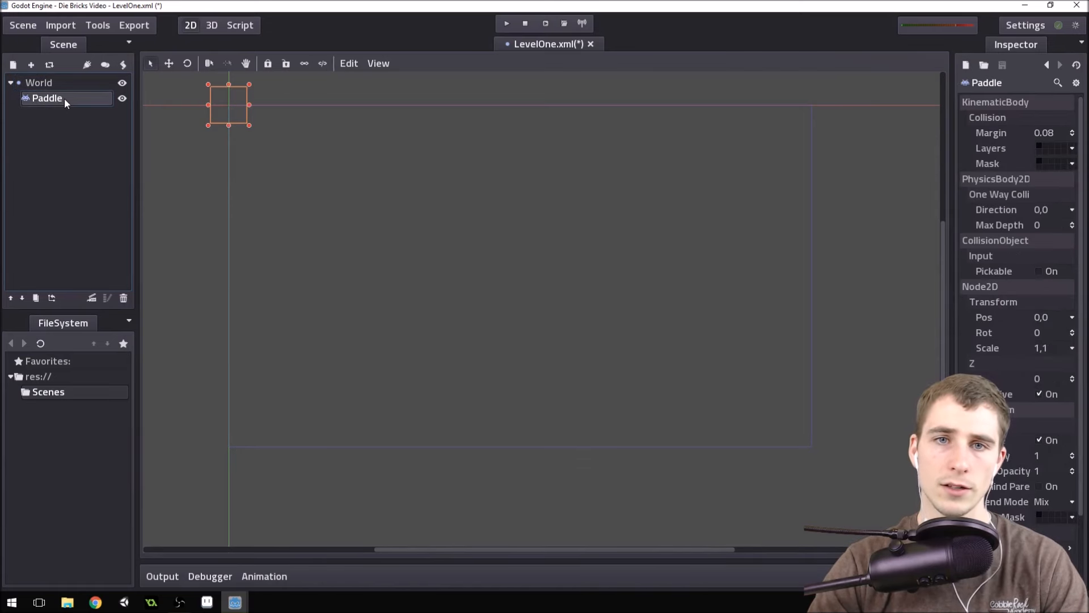
left_click(13, 65)
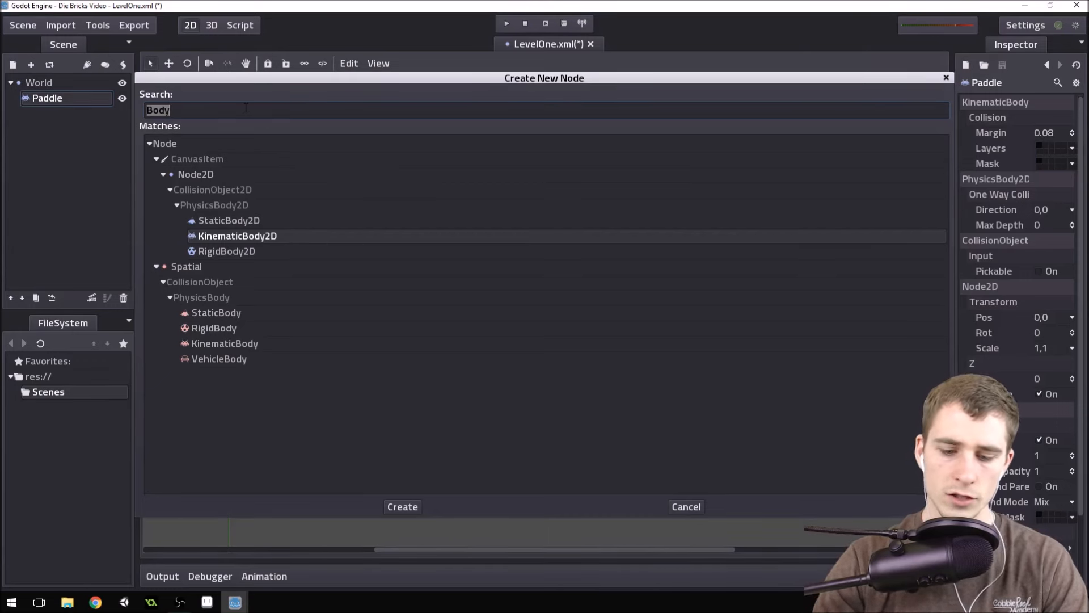
type("sprite")
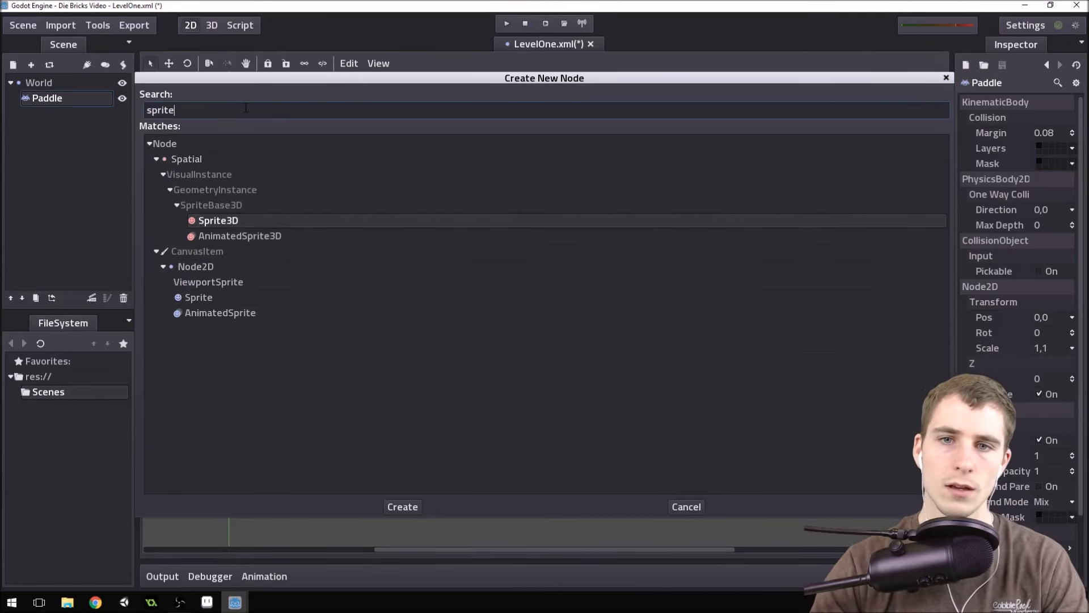
left_click(216, 300)
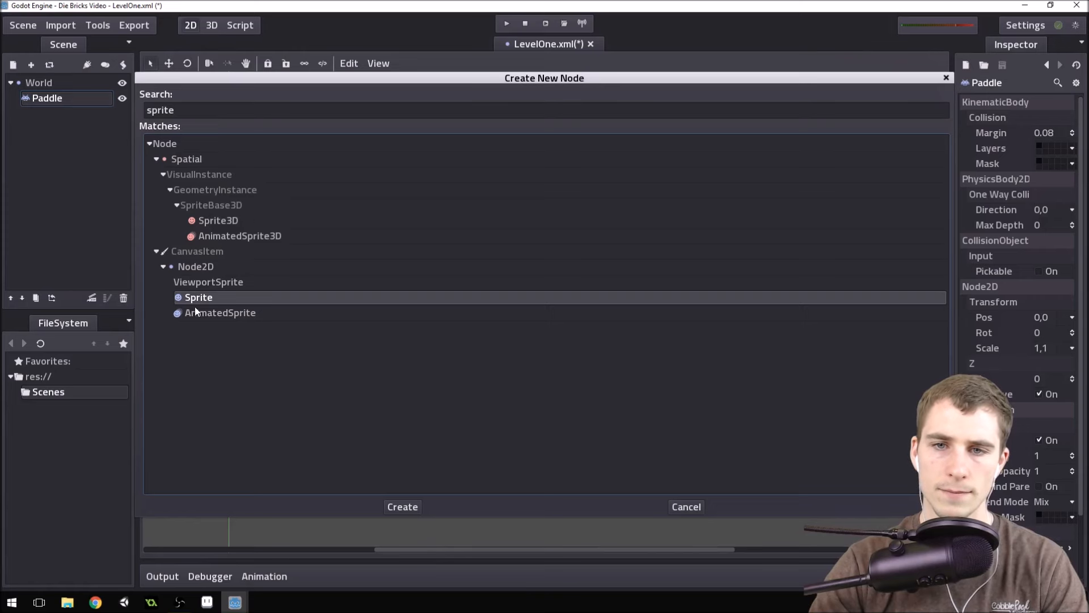
double_click(205, 302)
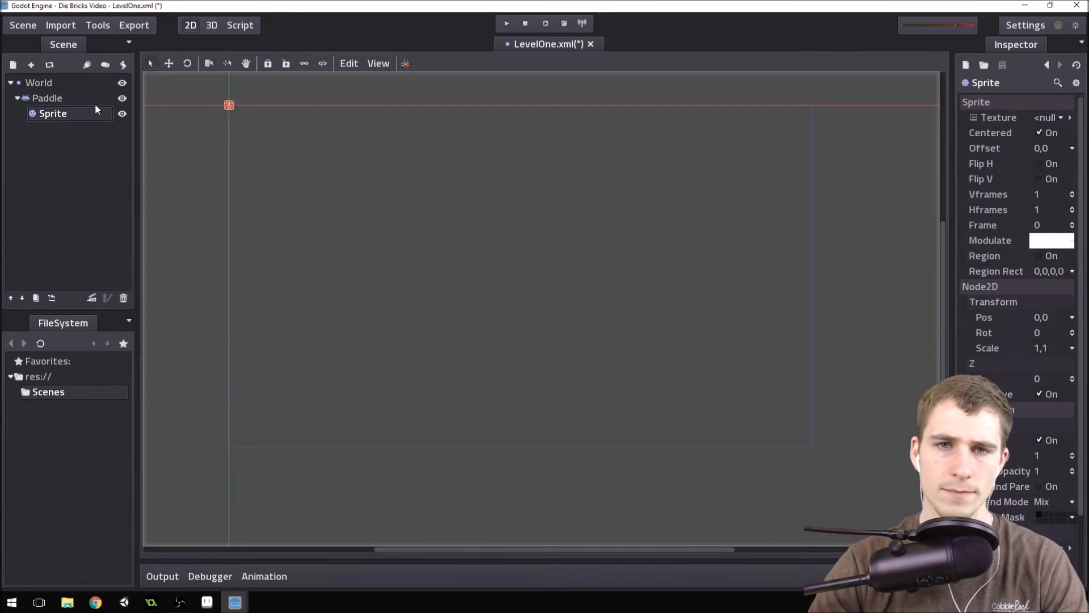
left_click(73, 101)
left_click(72, 116)
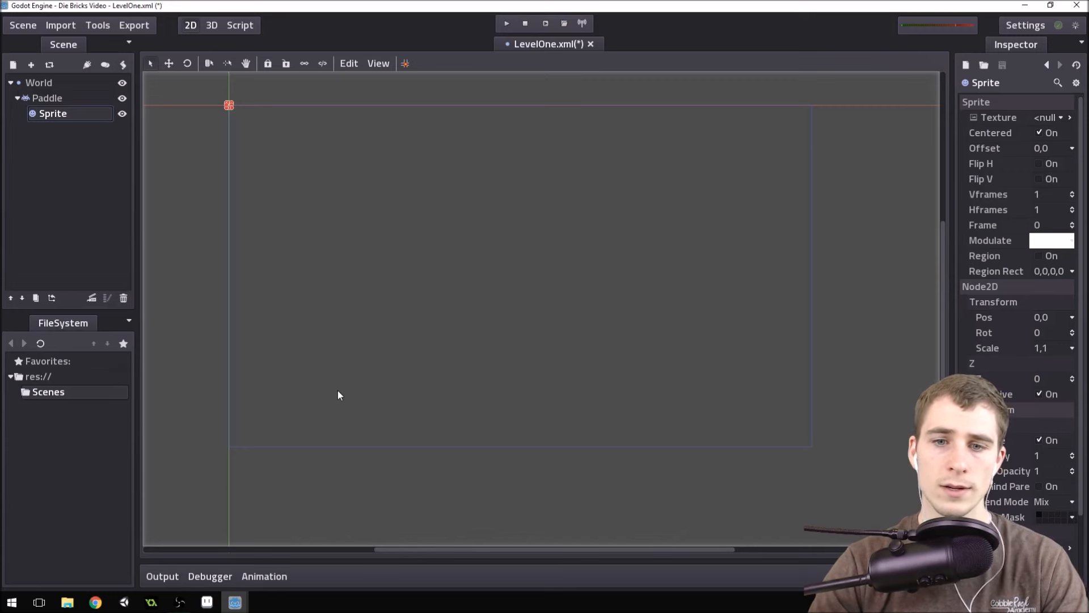
Switch to File Explorer and copy the ball, brick and paddle images from Documents > Godot > Projects > Die Bricks > Sprites.
left_click(68, 603)
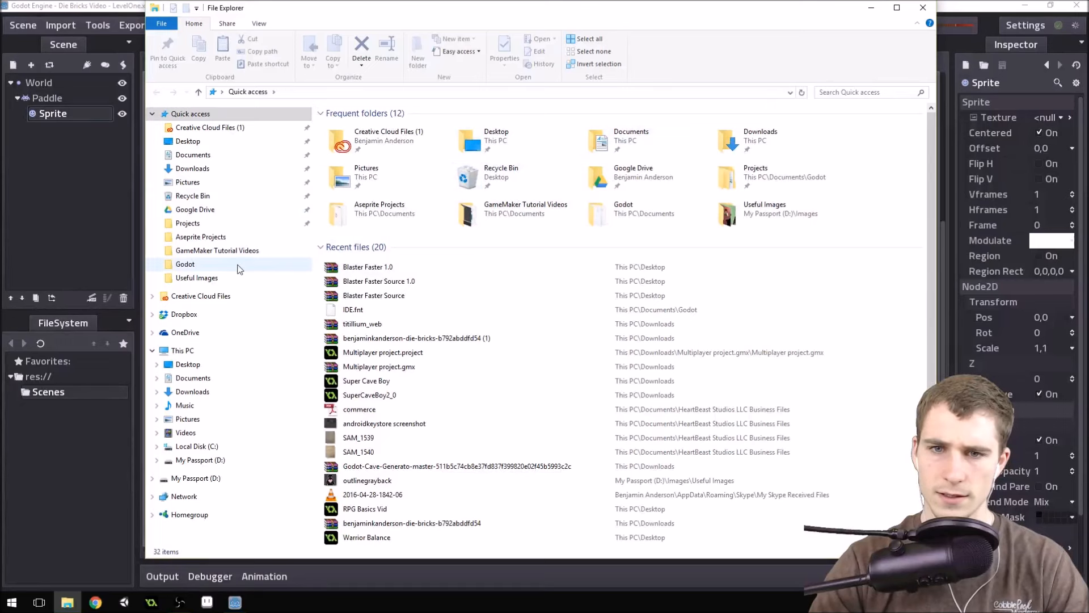
left_click(196, 378)
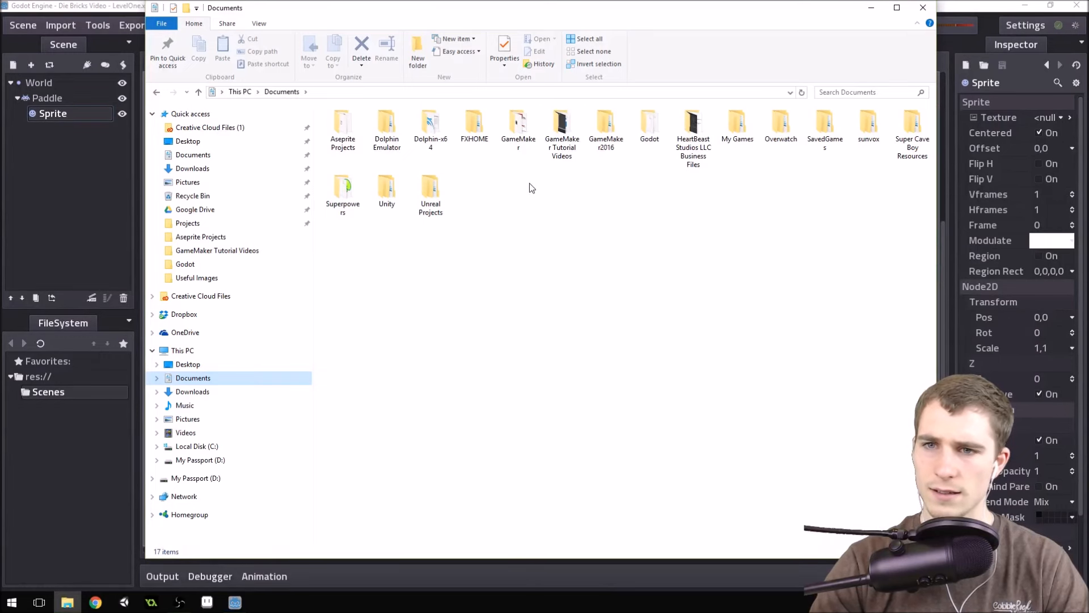
double_click(649, 126)
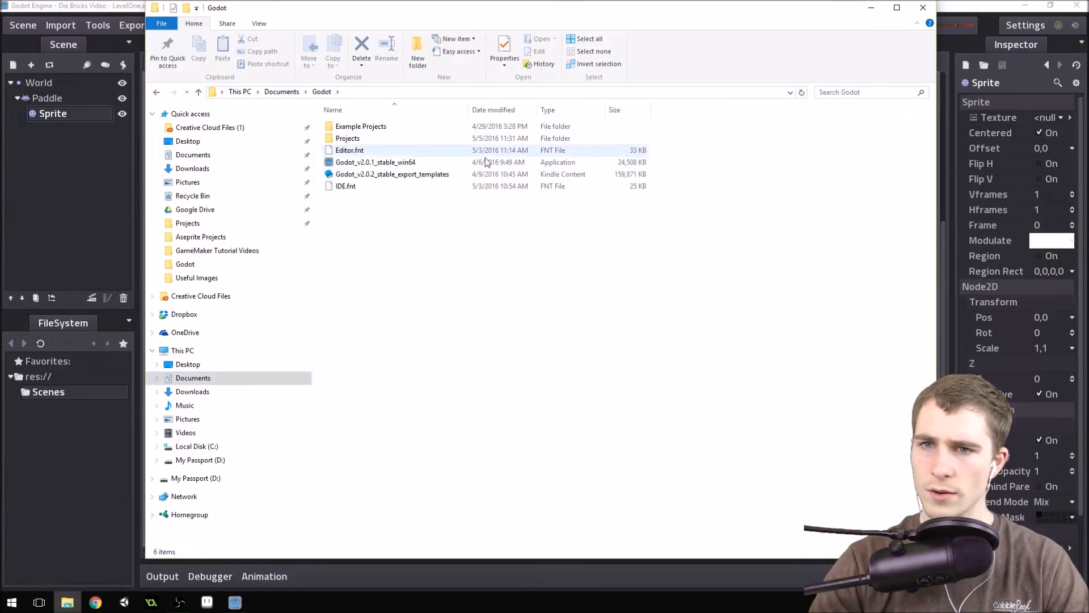
double_click(379, 139)
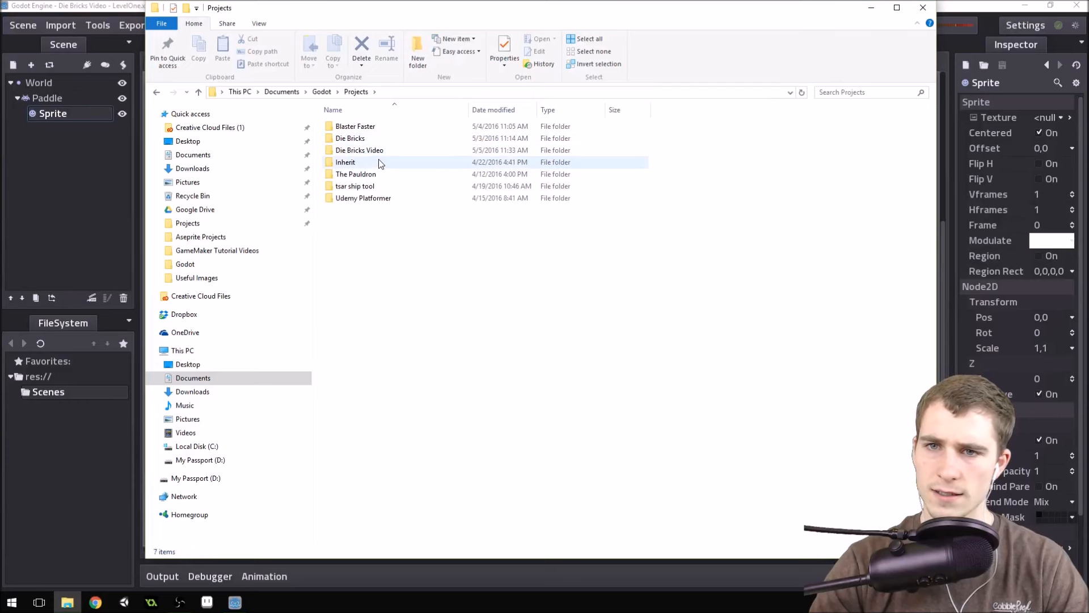
double_click(377, 139)
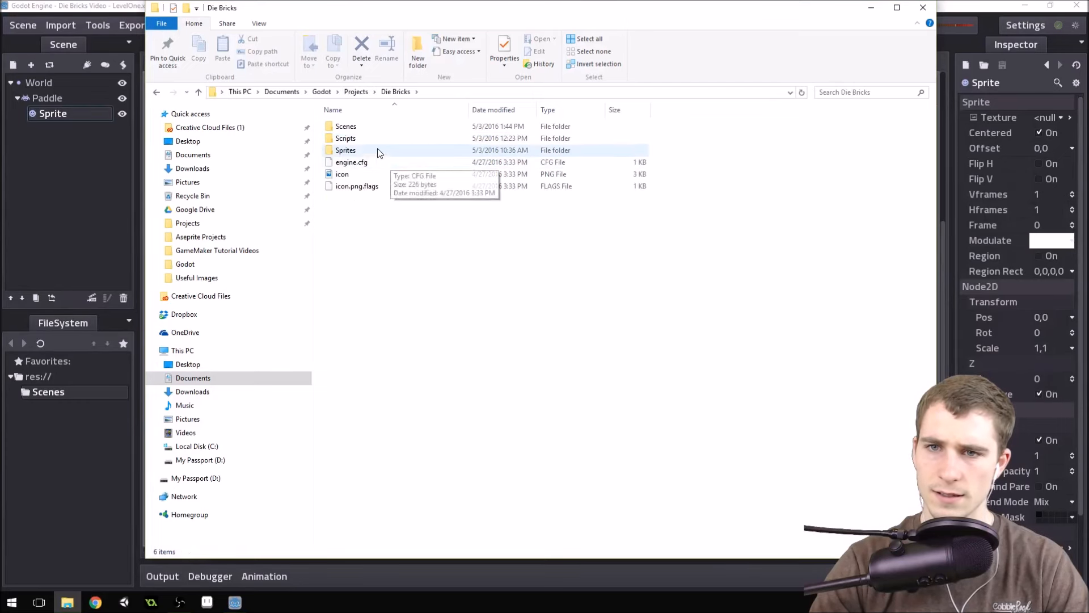
double_click(365, 151)
left_click(352, 157)
left_click(467, 159, "shift")
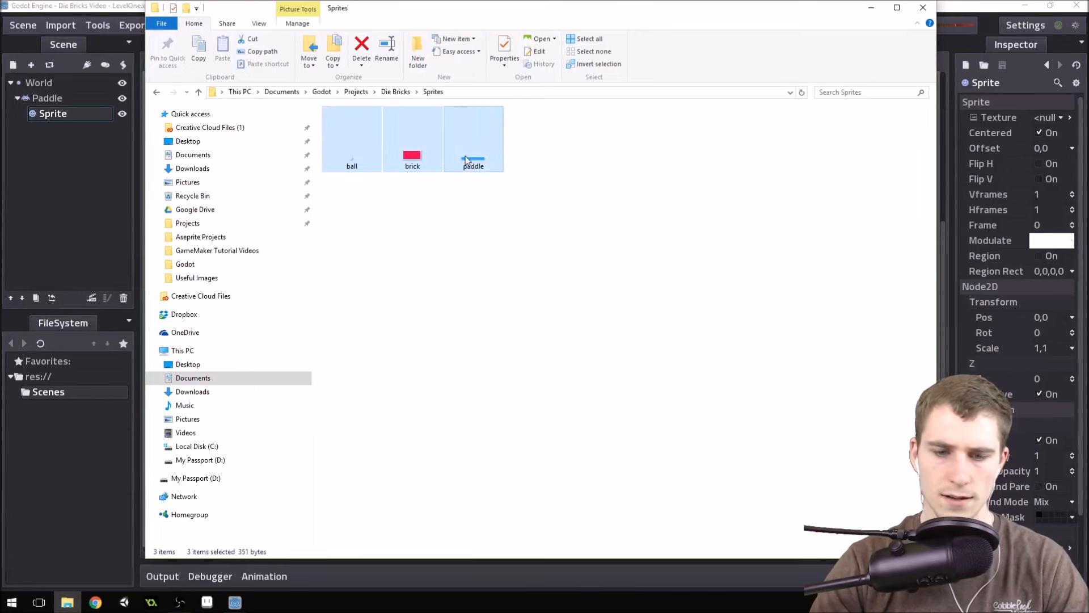
Create a folder named Textures inside the Die Bricks Video project folder.
left_click(356, 92)
double_click(370, 151)
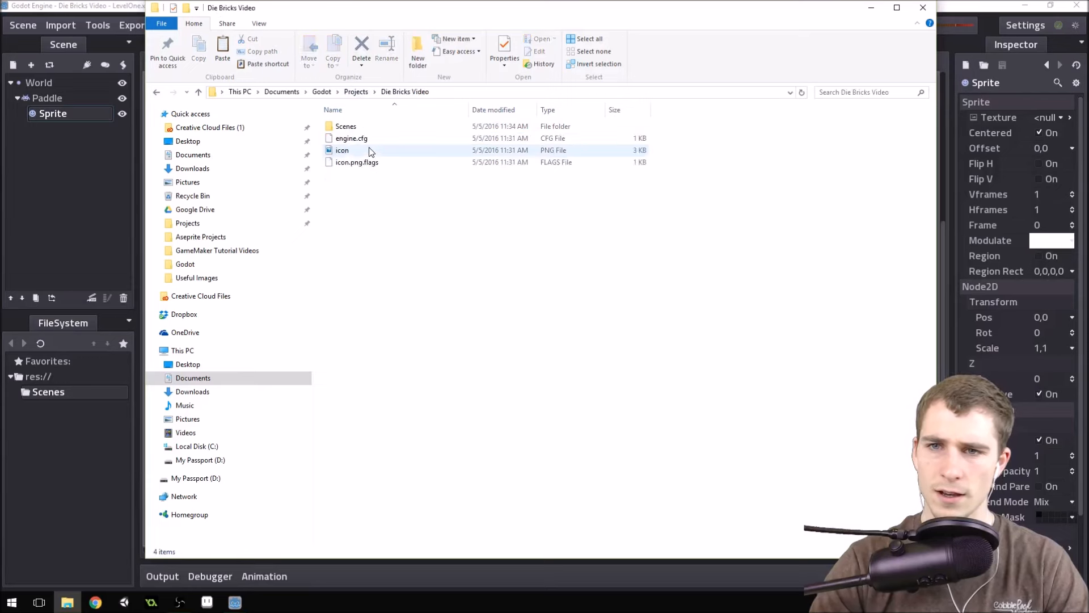
right_click(374, 216)
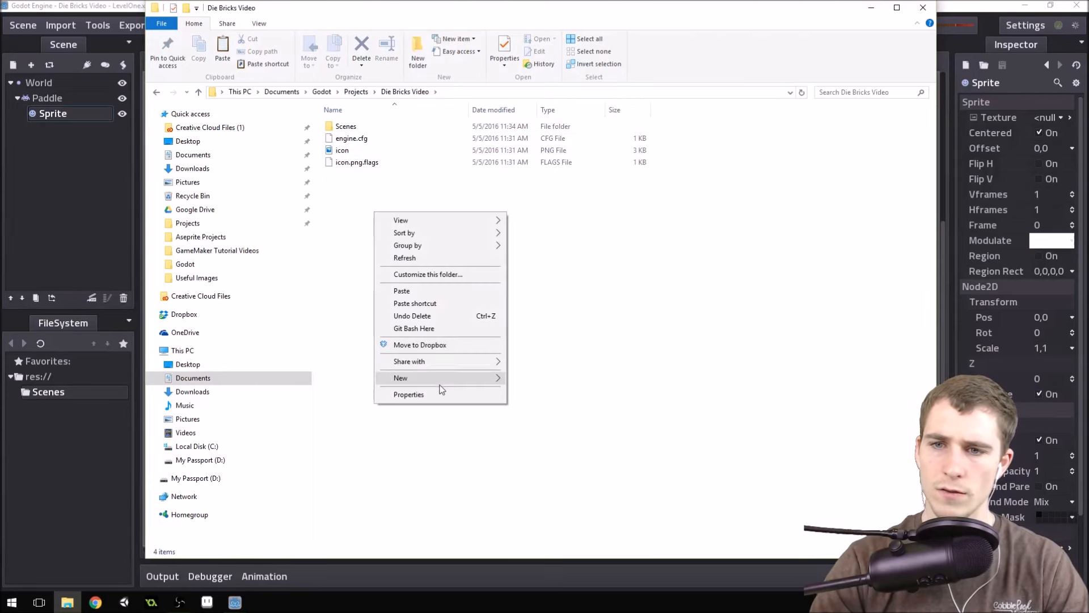
mouse_move(441, 378)
left_click(522, 377)
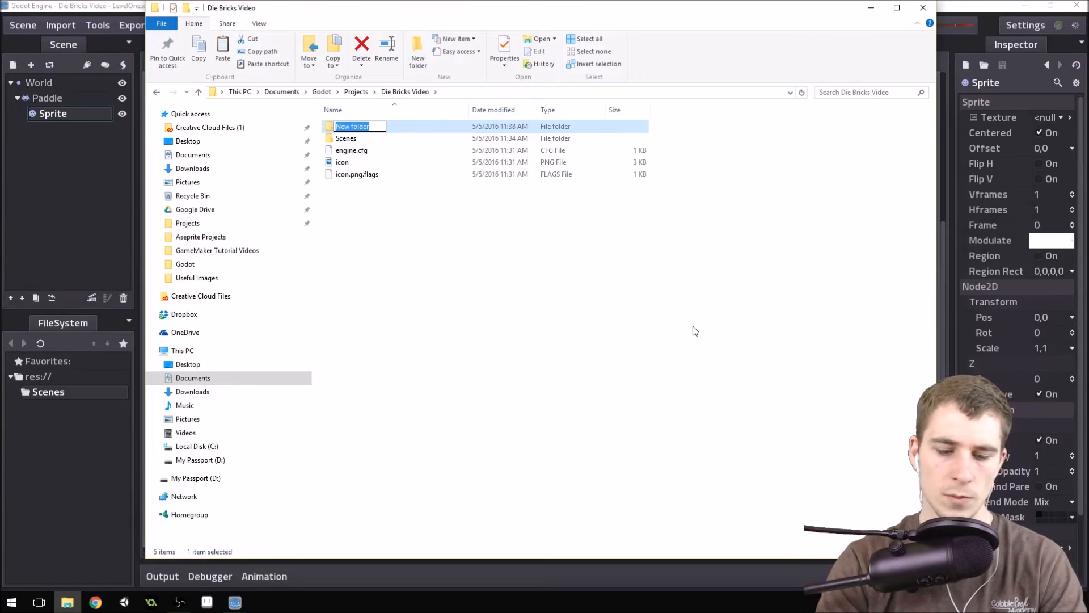
type("Texture")
key("Return")
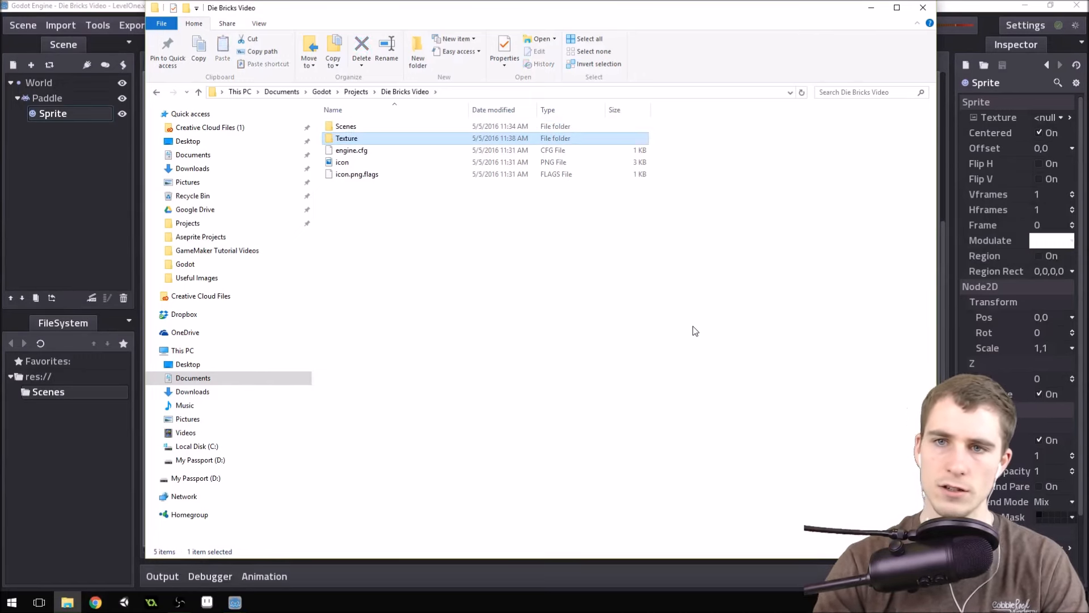
left_click(359, 139)
left_click(363, 139)
type("s")
key("Return")
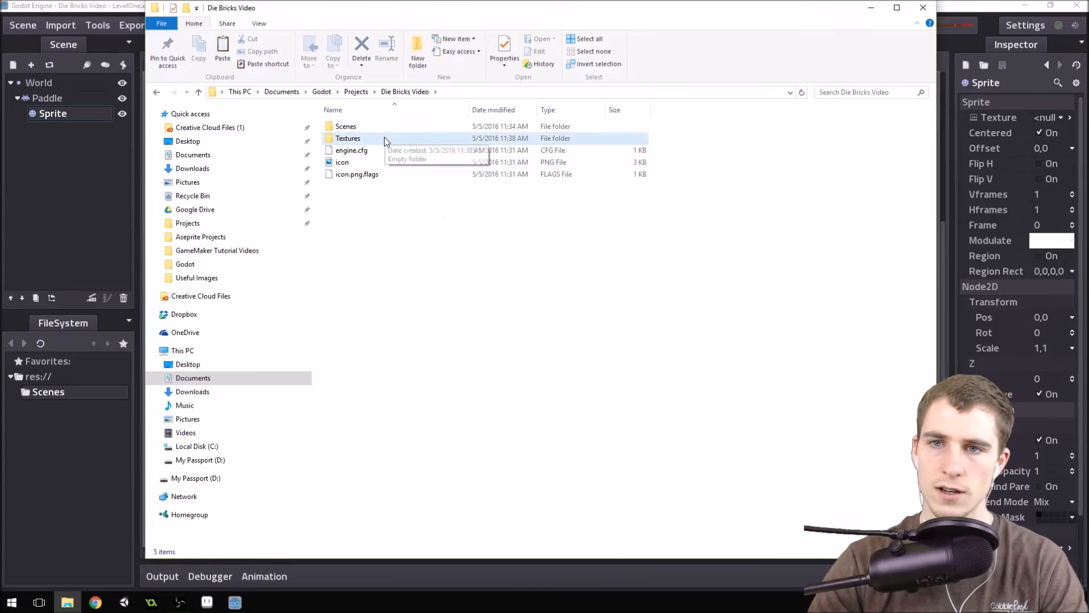
Paste the copied ball, brick and paddle images into the Textures folder, then close File Explorer to return to Godot.
double_click(384, 138)
key("ctrl+v")
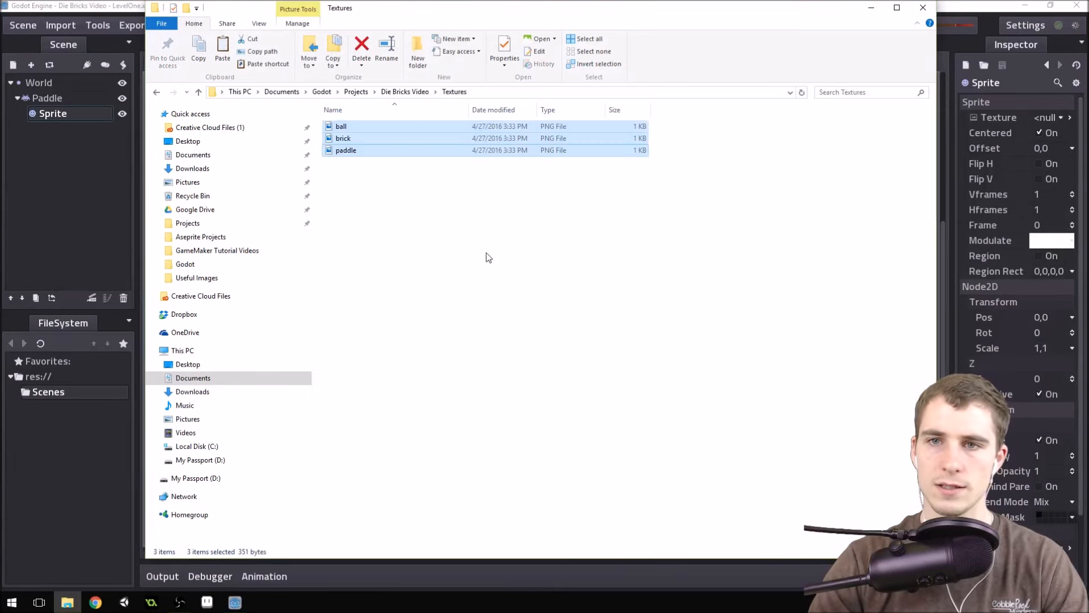
left_click(474, 232)
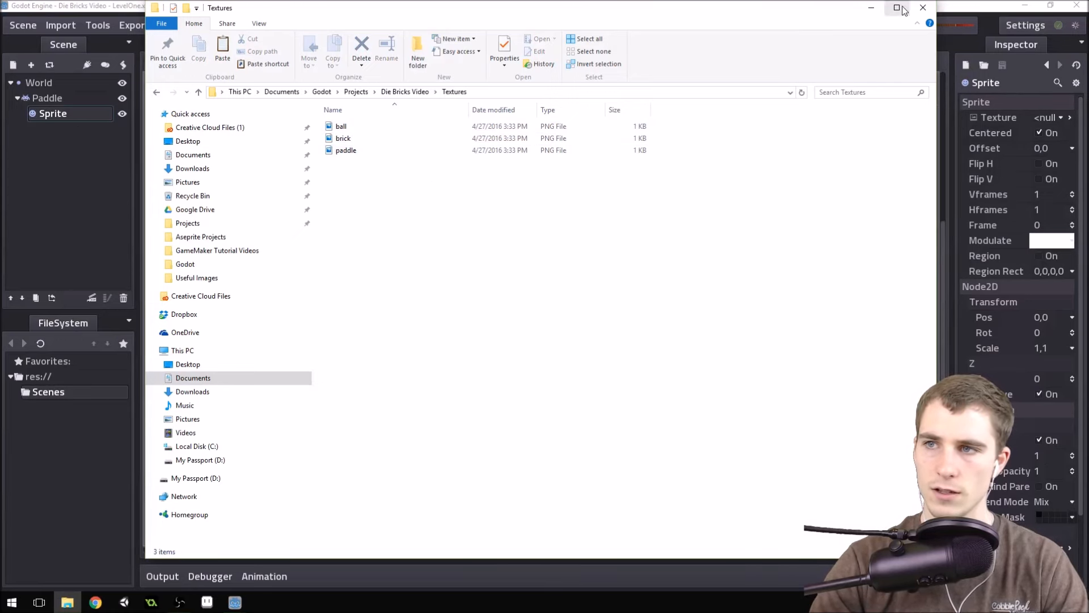
left_click(923, 7)
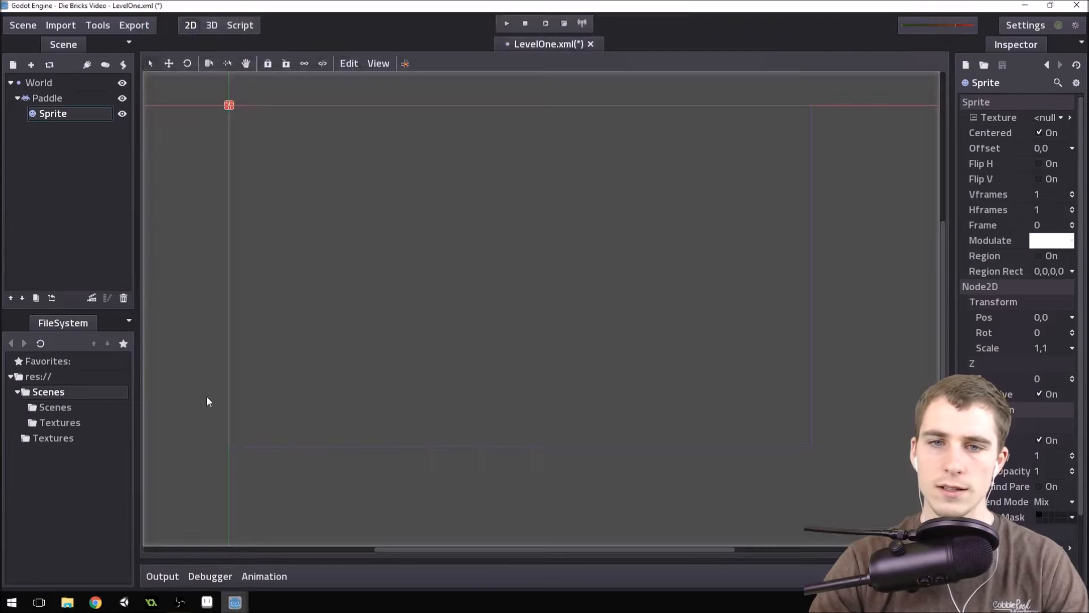
Open the Textures folder in the project's file system and look over the ball, brick and paddle images.
left_click(17, 392)
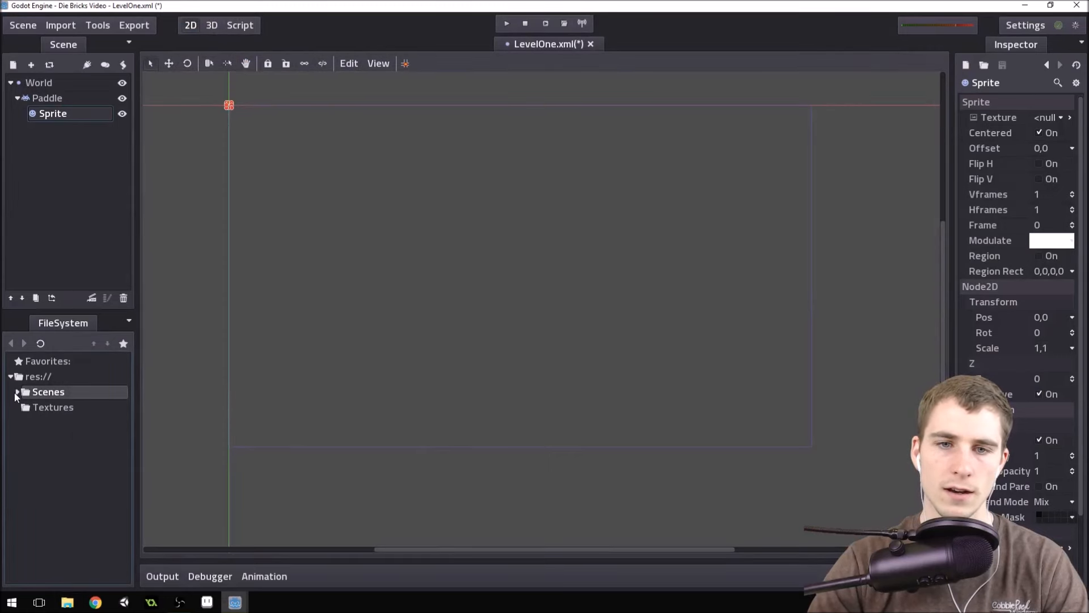
left_click(51, 408)
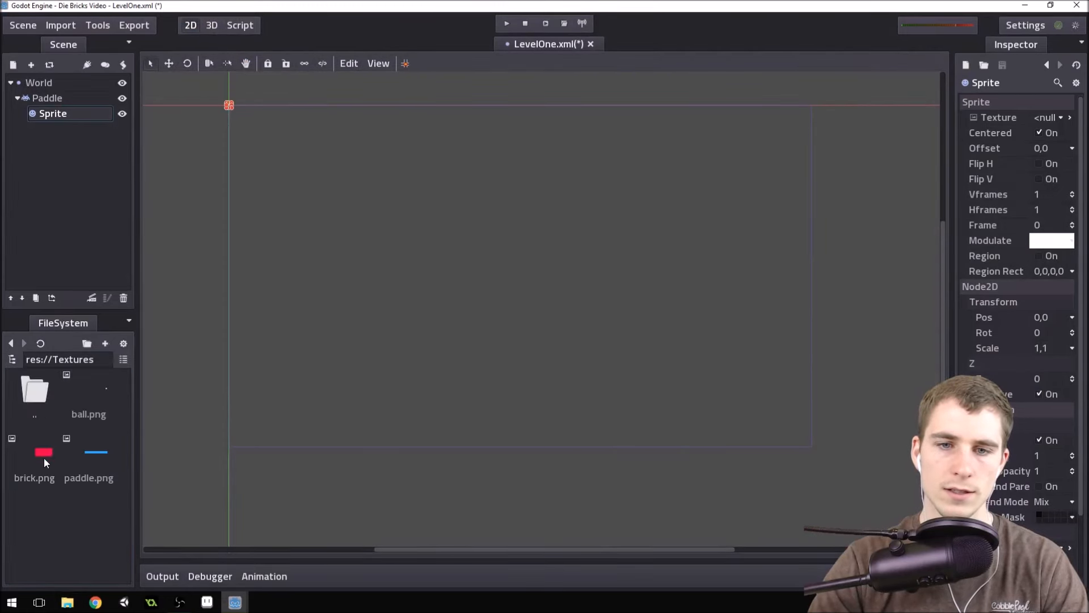
left_click(44, 459)
left_click(102, 445)
left_click(102, 405)
left_click(66, 456)
left_click(44, 454)
left_click(91, 454)
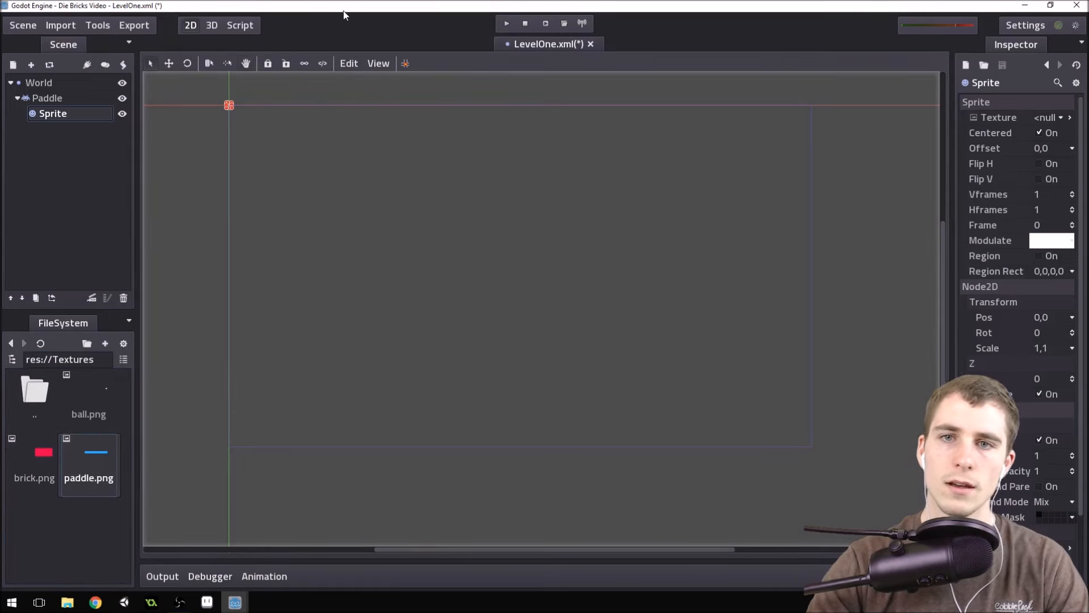
Load paddle.png from the Textures folder as the texture of the Sprite under Paddle.
left_click(66, 97)
left_click(63, 113)
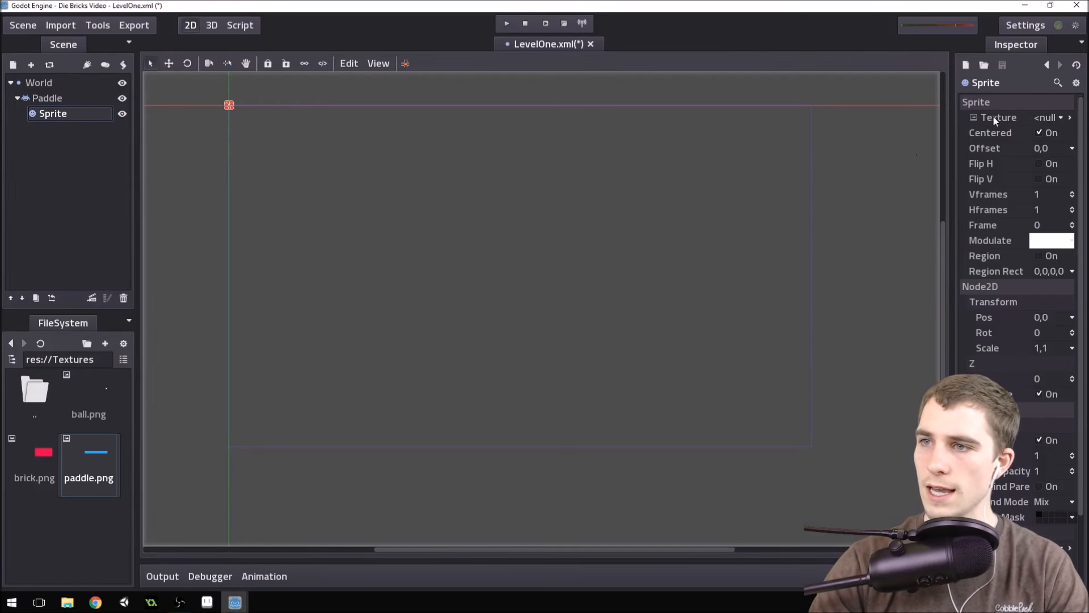
left_click(1058, 117)
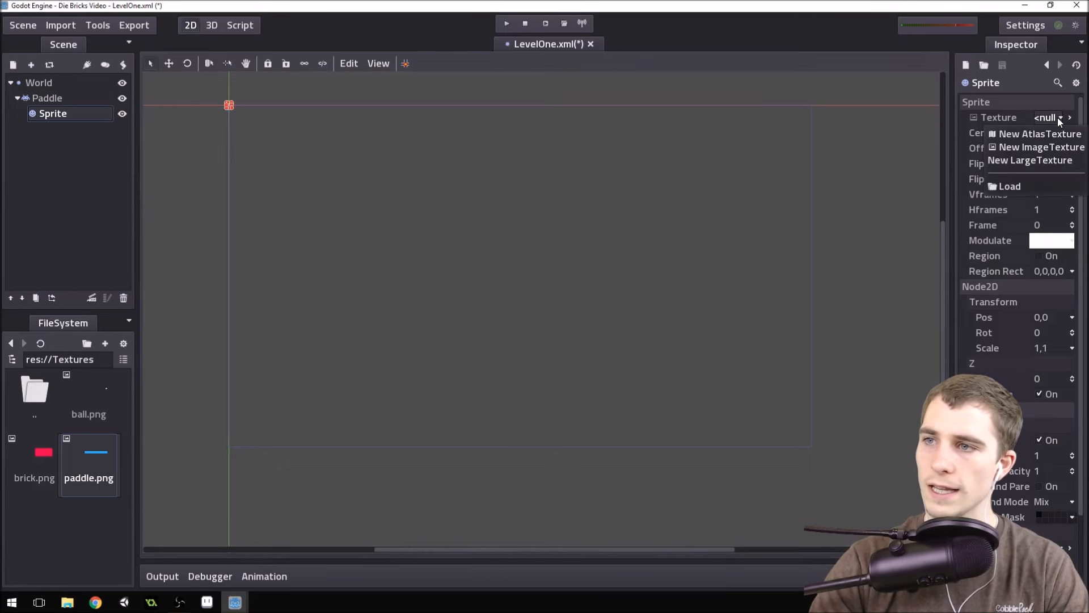
left_click(1015, 186)
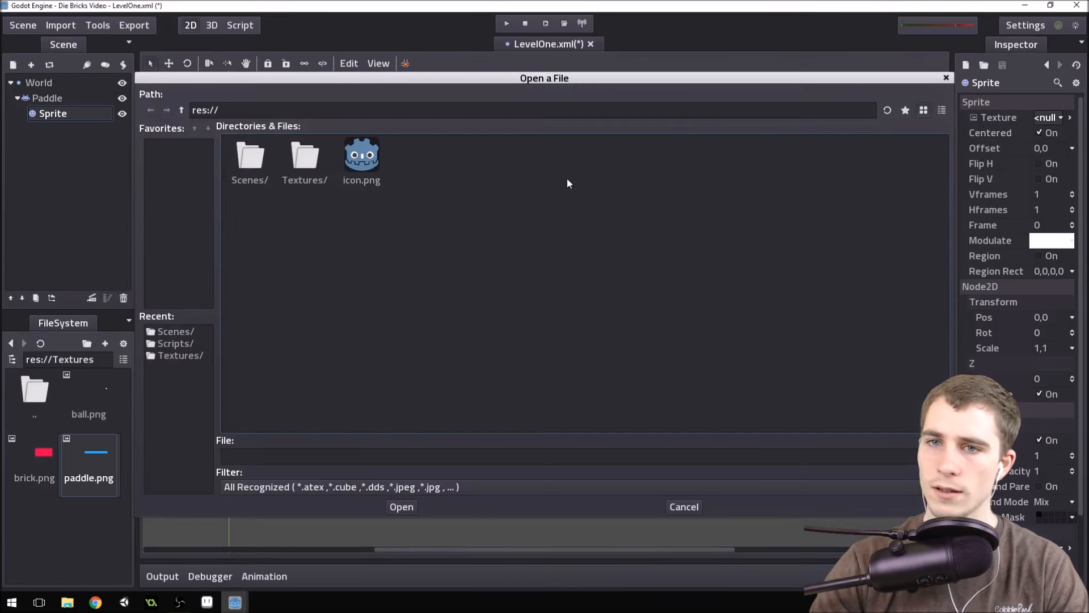
double_click(293, 164)
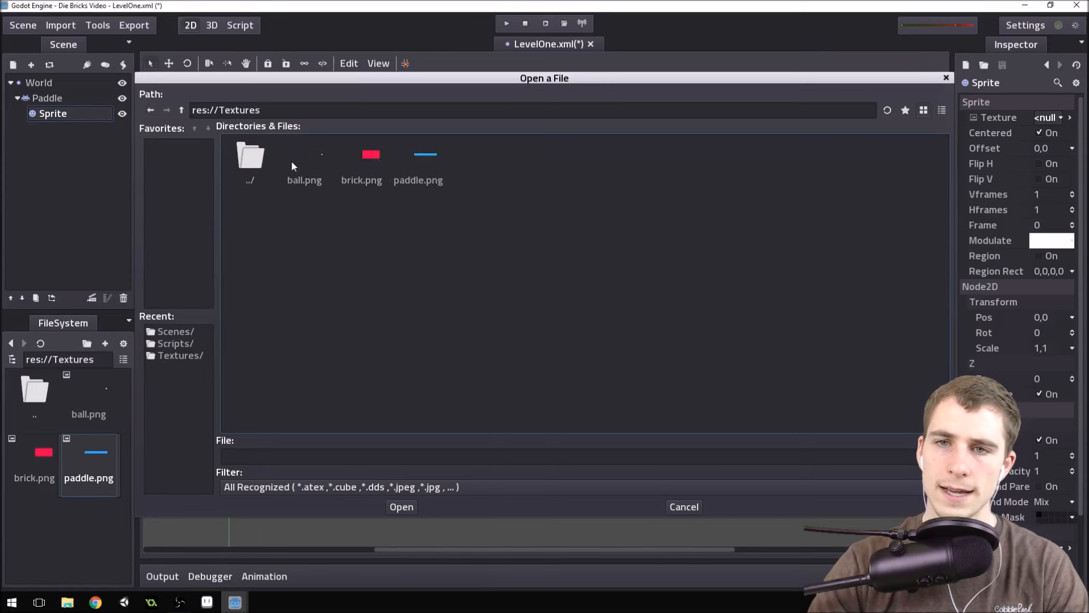
double_click(423, 158)
Examine the paddle sprite's size and placement at the scene origin relative to the game screen outline.
scroll(276, 129, "up", 9)
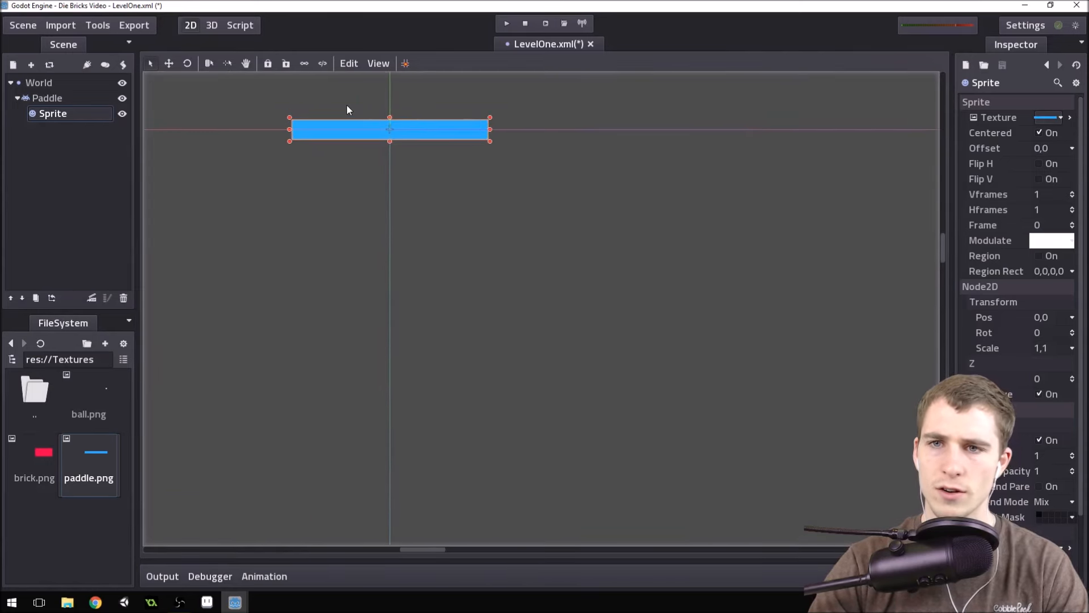
scroll(447, 221, "down", 7)
scroll(448, 281, "down", 1)
scroll(448, 280, "up", 2)
middle_click_drag(448, 281, 553, 281)
scroll(491, 193, "up", 2)
scroll(491, 198, "up", 2)
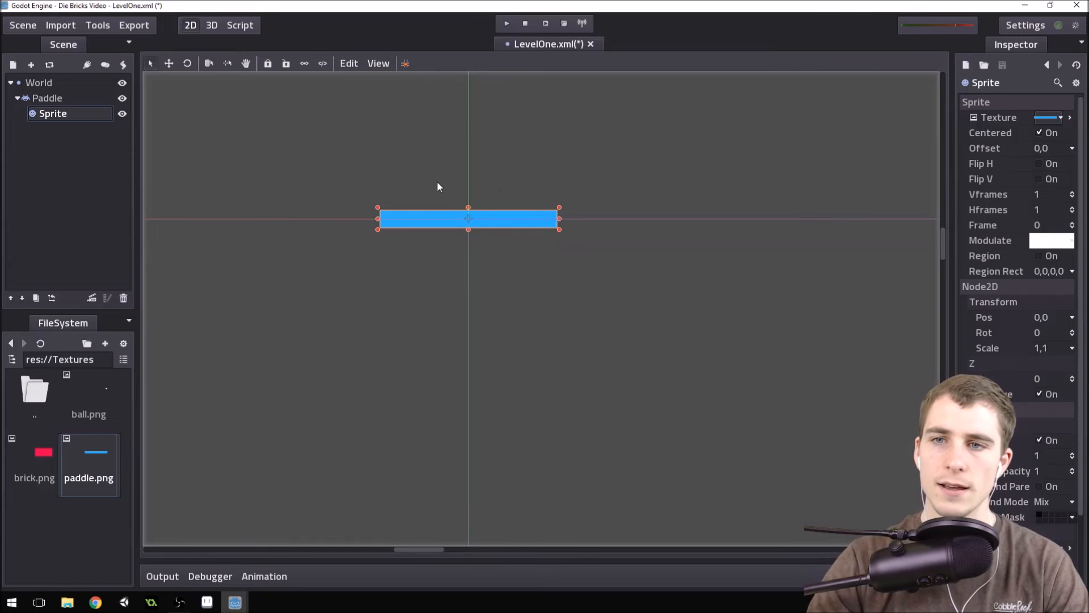
scroll(494, 187, "down", 6)
scroll(502, 218, "down", 14)
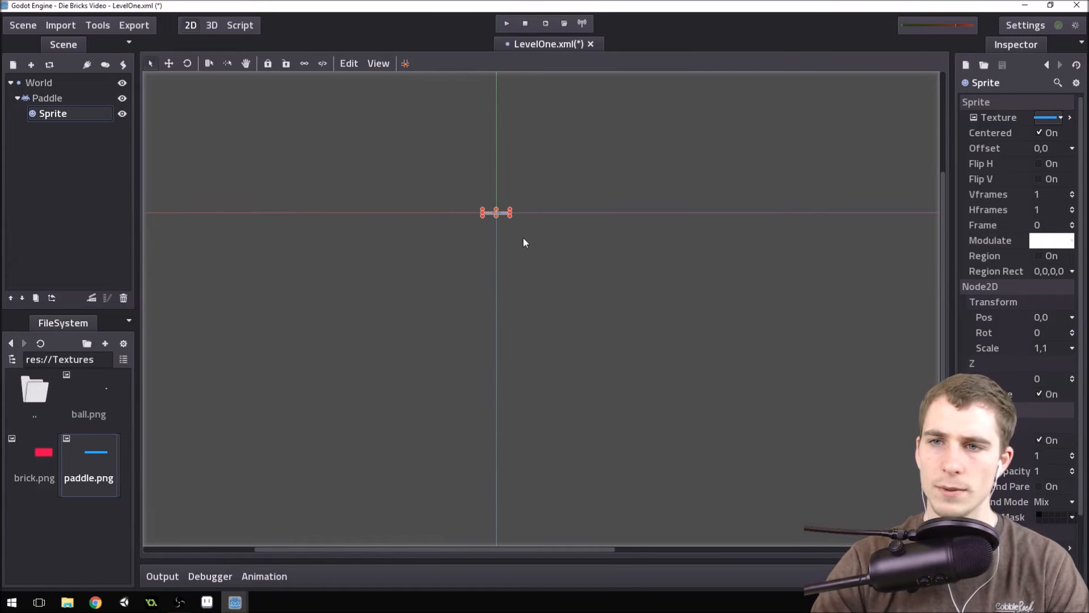
middle_click_drag(591, 353, 390, 313)
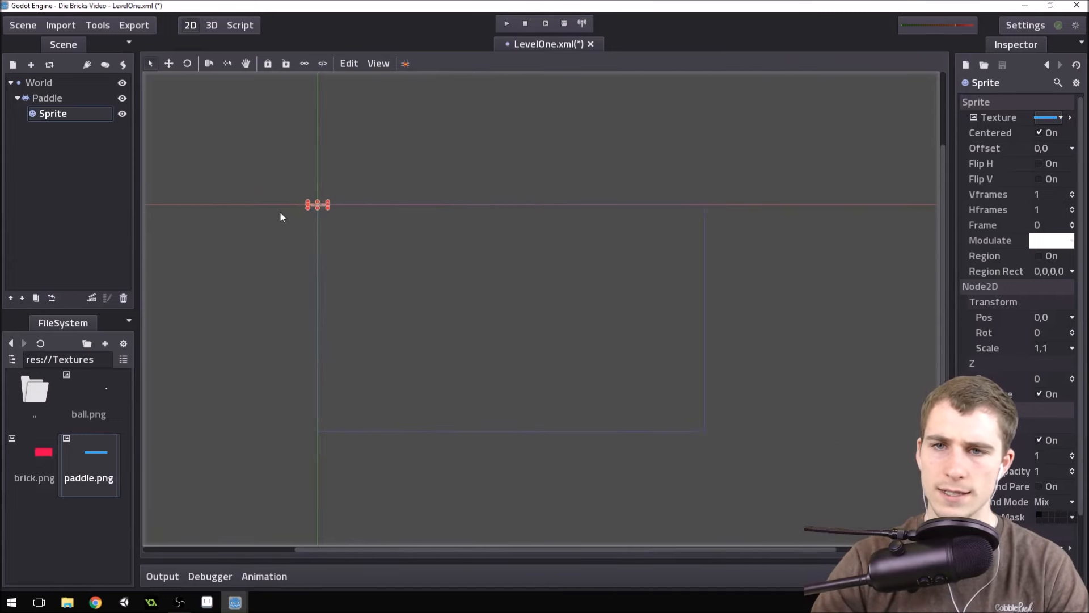
middle_click_drag(375, 247, 483, 297)
scroll(481, 273, "up", 6)
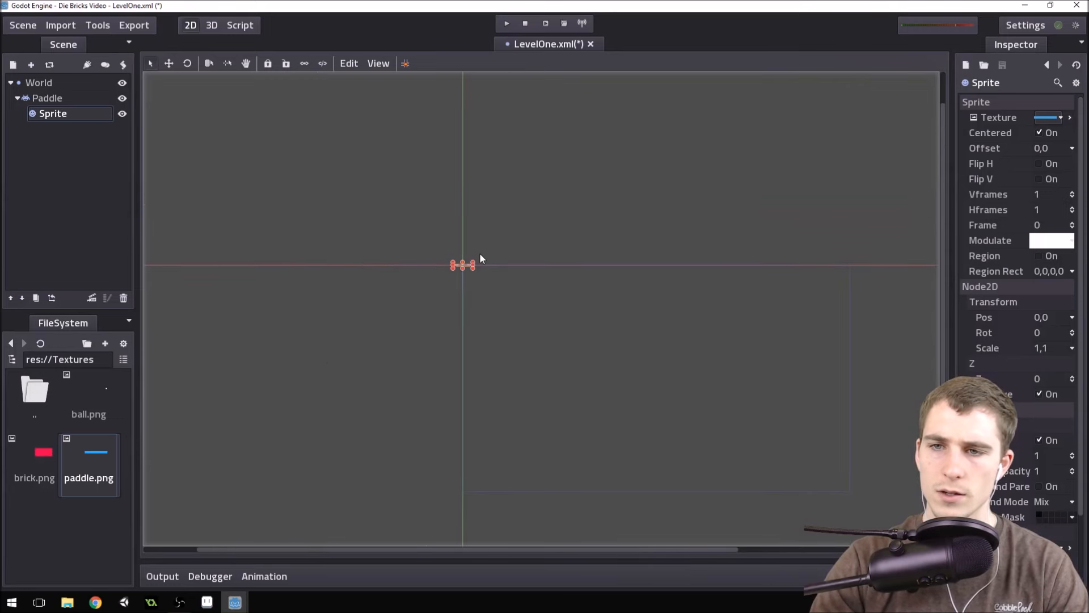
Set the Sprite's scale to 2 in both X and Y.
left_click(51, 98)
left_click(85, 114)
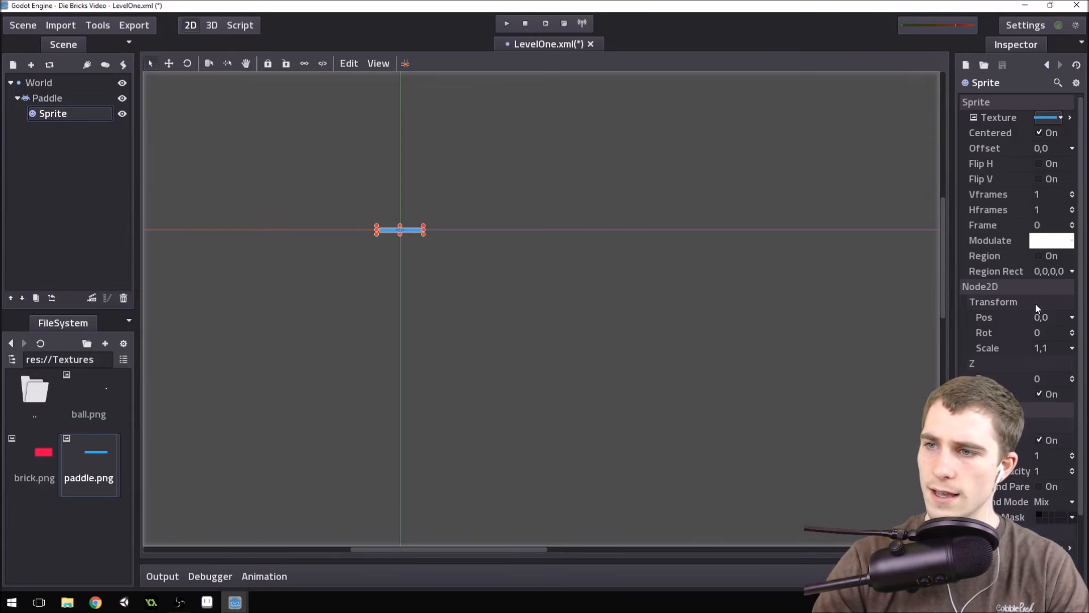
left_click(1050, 348)
type("2")
key("Tab")
type("2")
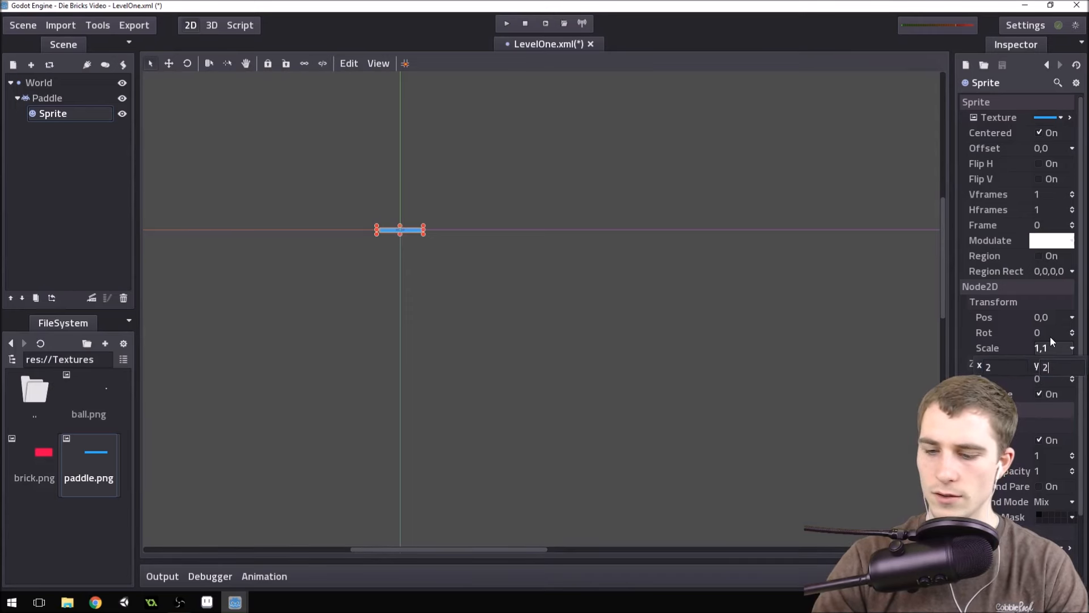
key("Return")
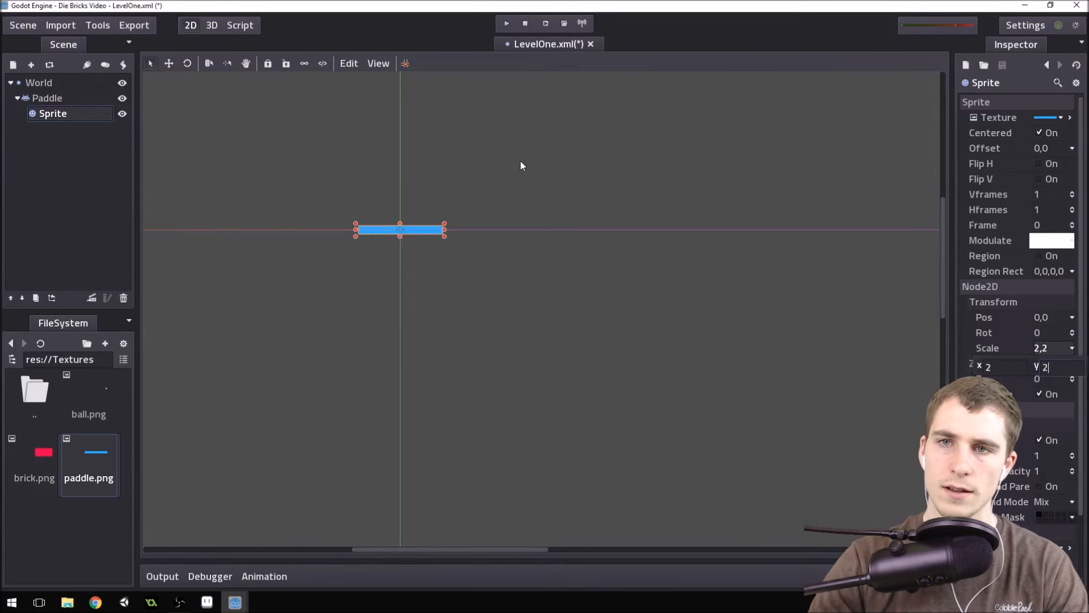
Open the Display section of the project settings and enable the width and height properties.
scroll(443, 165, "down", 5)
scroll(421, 165, "down", 3)
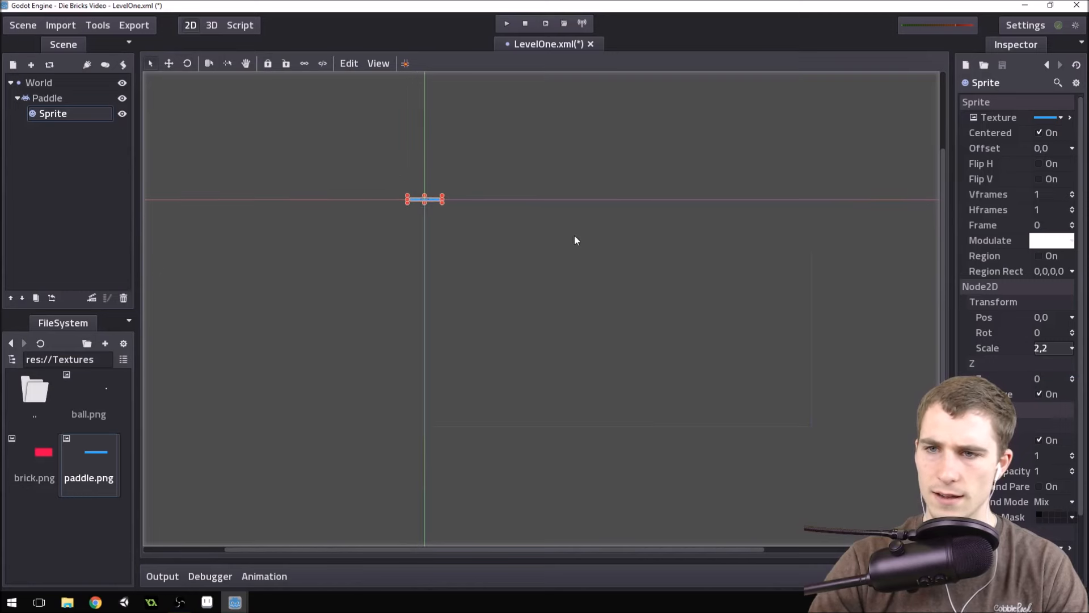
scroll(690, 283, "up", 5)
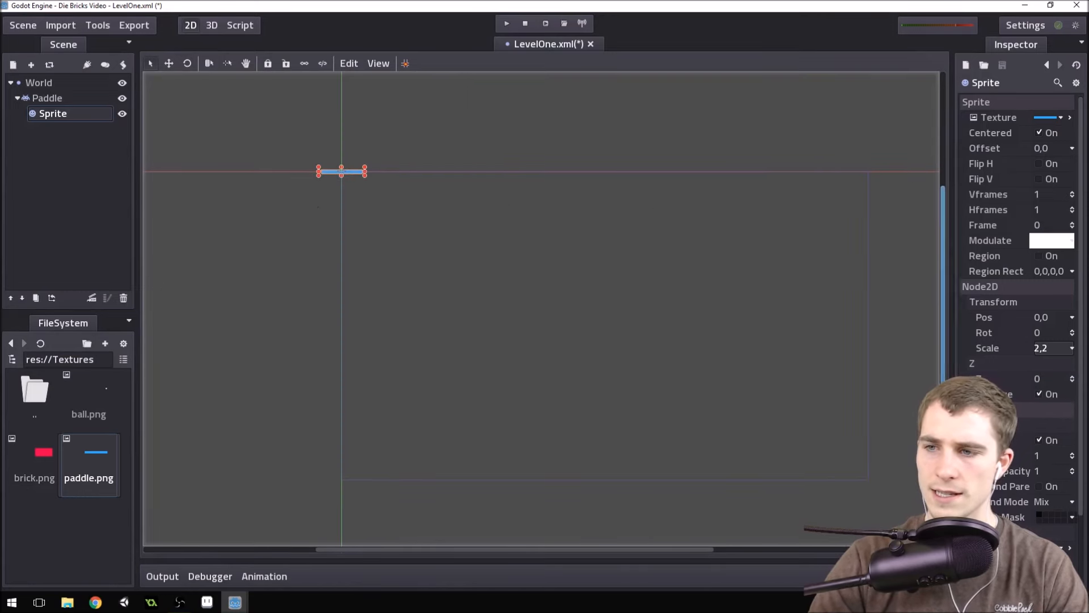
left_click(27, 26)
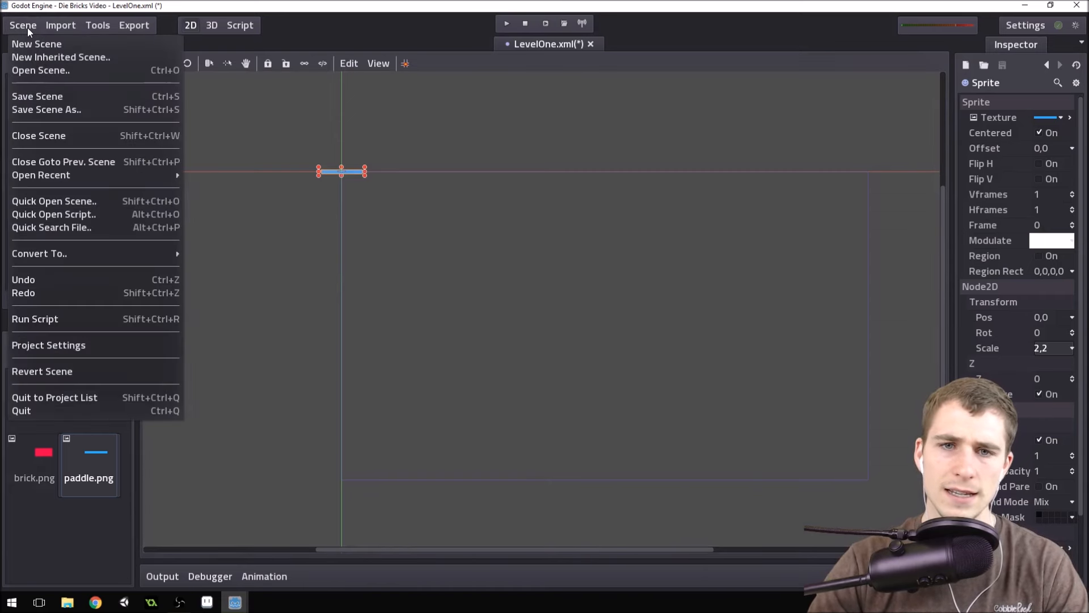
left_click(83, 344)
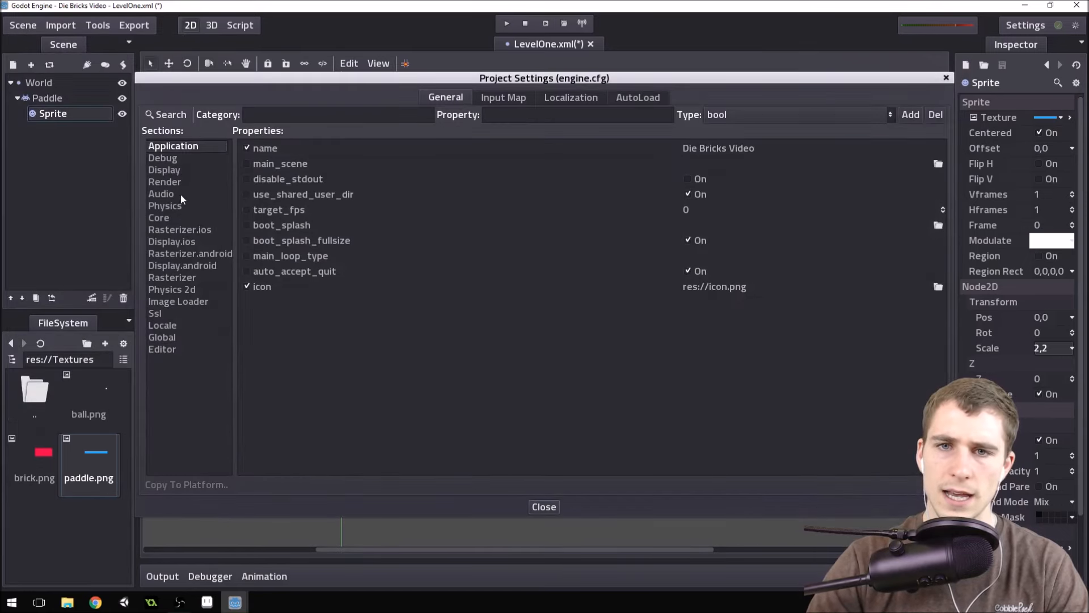
left_click(182, 173)
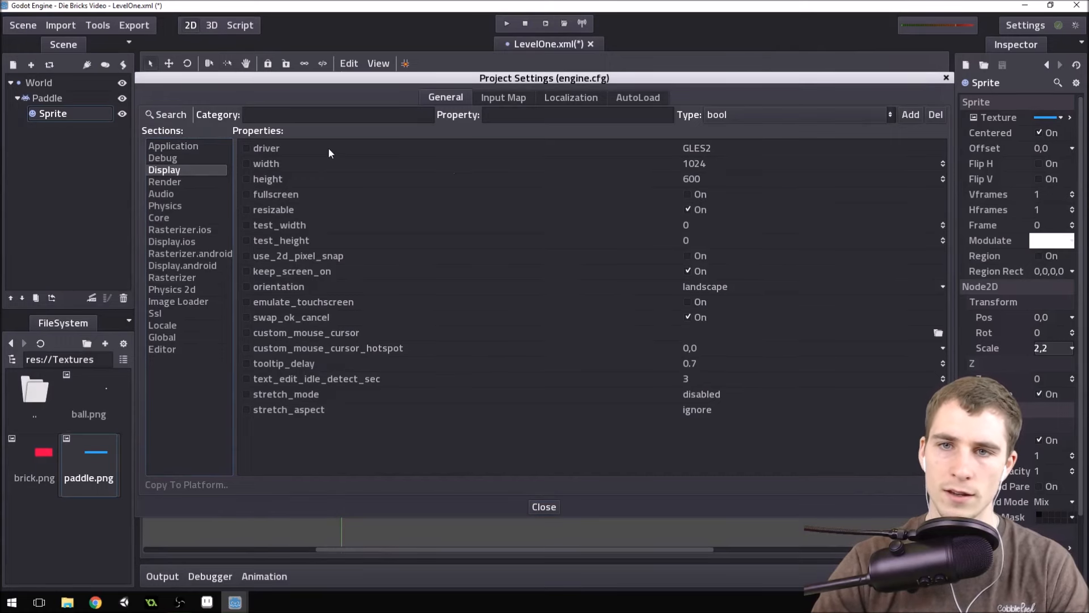
left_click(247, 163)
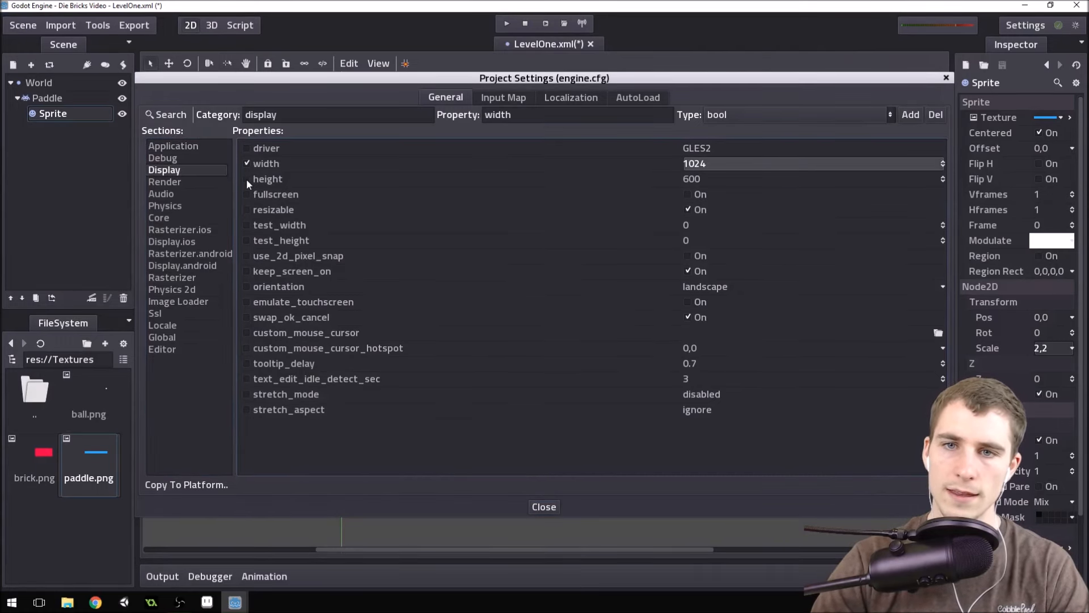
left_click(247, 178)
Set the display width to 640 and the height to 360, and close the project settings.
left_click(711, 165)
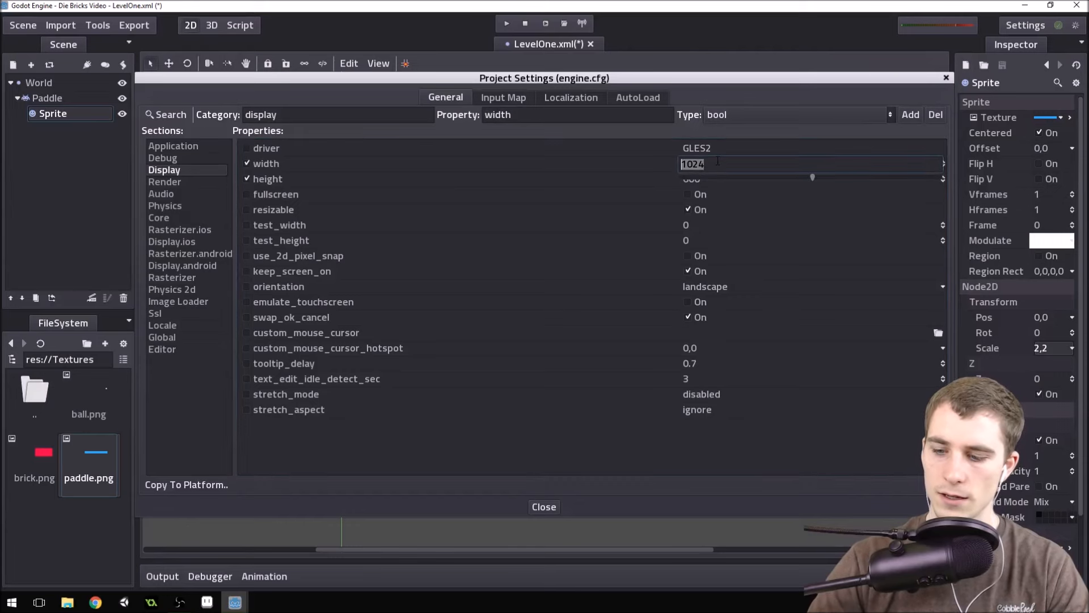
type("64")
left_click(701, 178)
type("360")
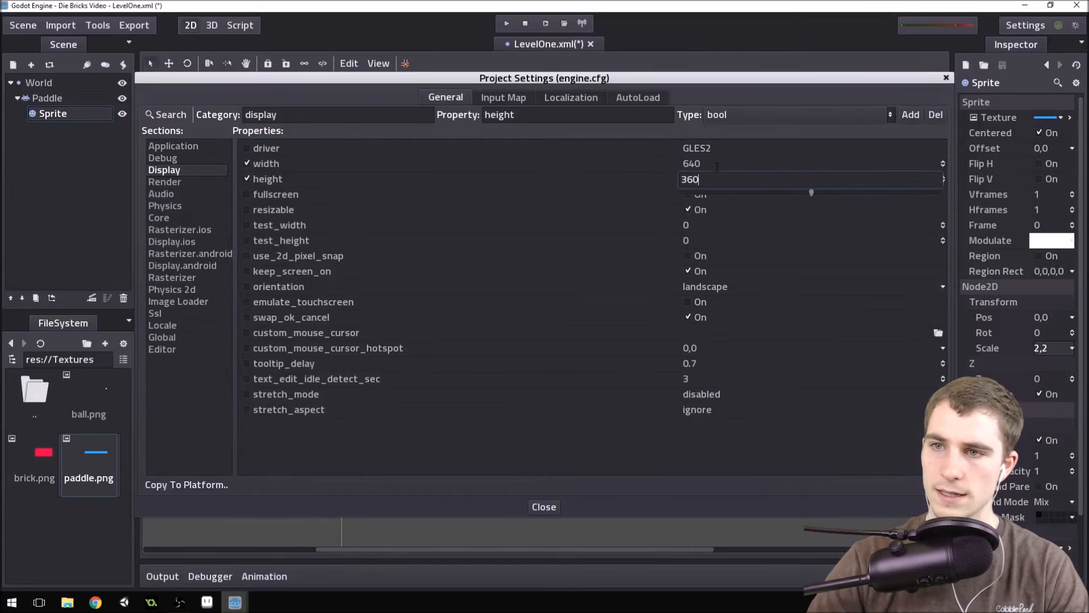
key("Return")
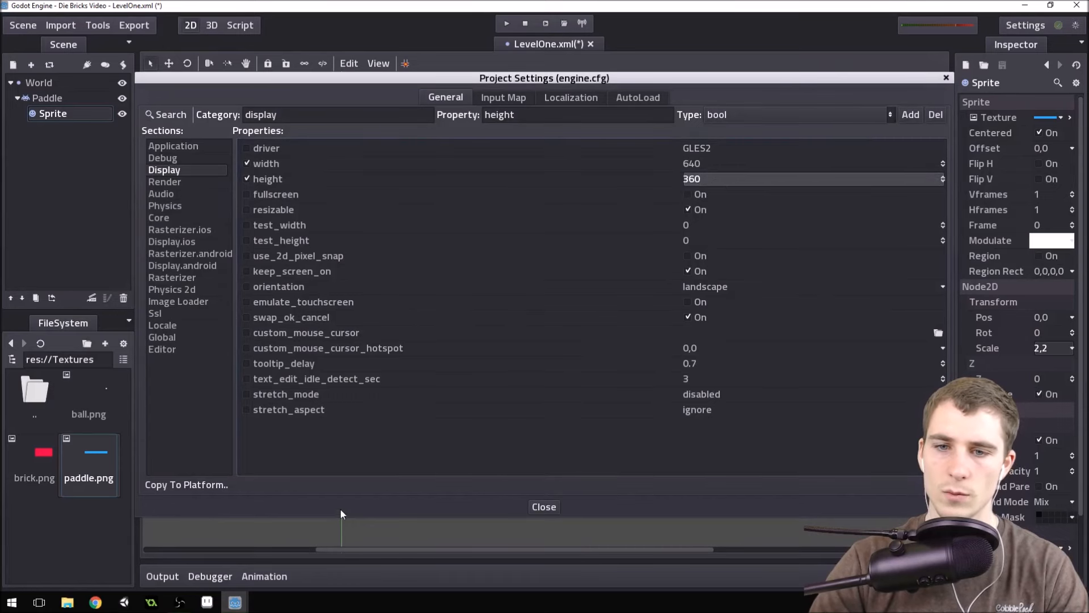
left_click(546, 508)
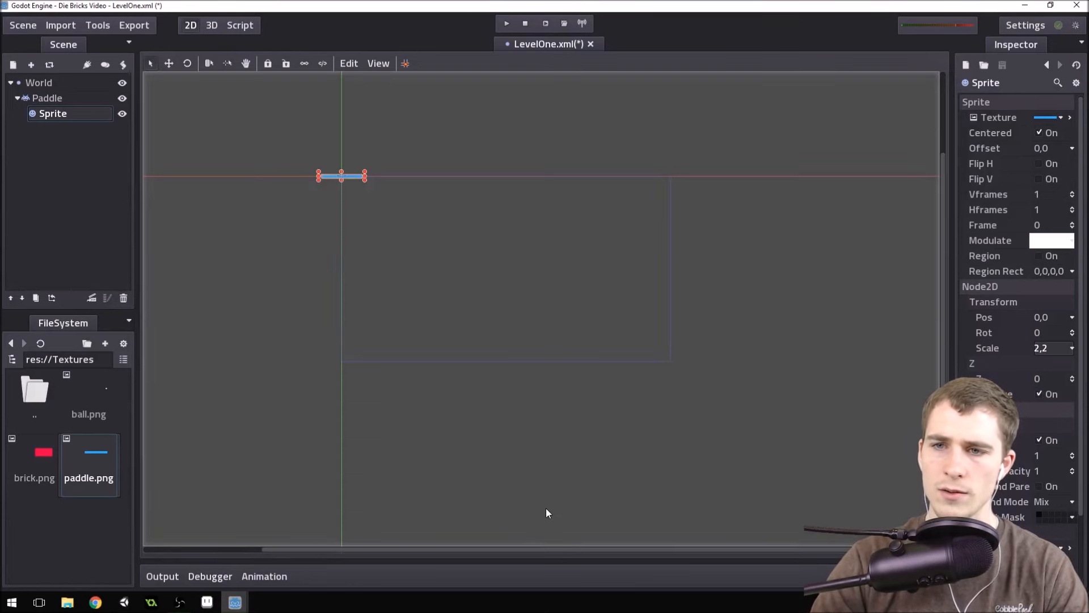
Check the paddle against the resized game screen outline and save the LevelOne scene.
scroll(616, 321, "up", 1)
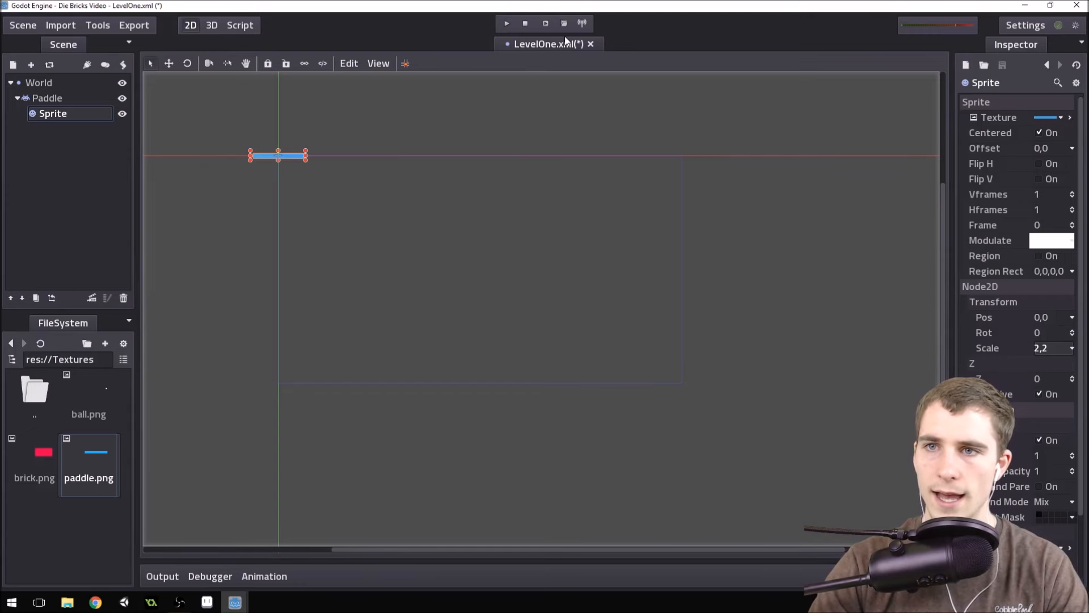
scroll(420, 343, "up", 6)
scroll(522, 305, "down", 6)
scroll(358, 203, "up", 4)
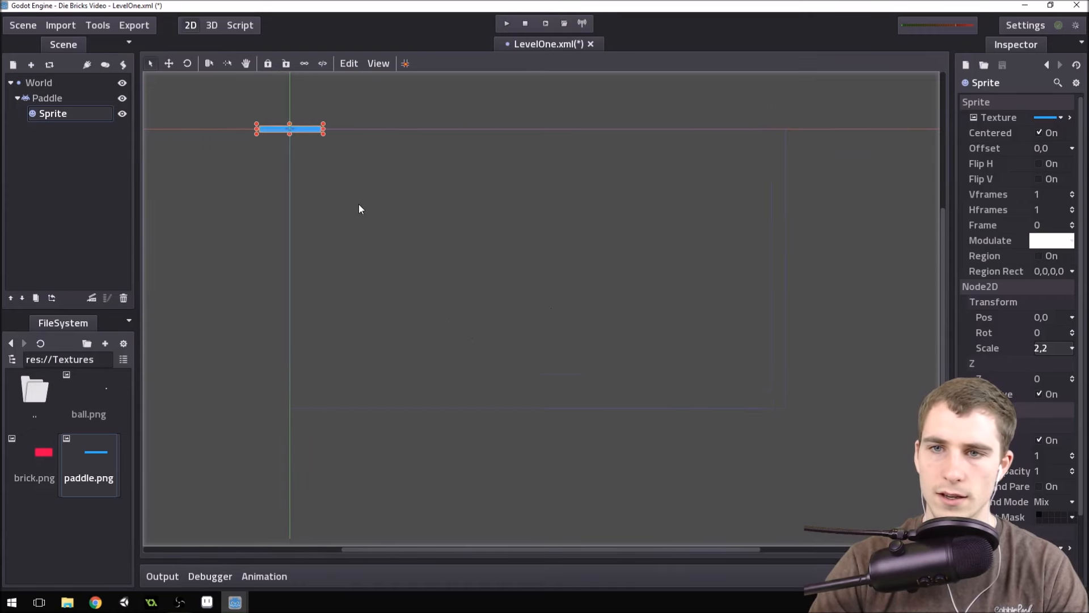
scroll(533, 245, "up", 1)
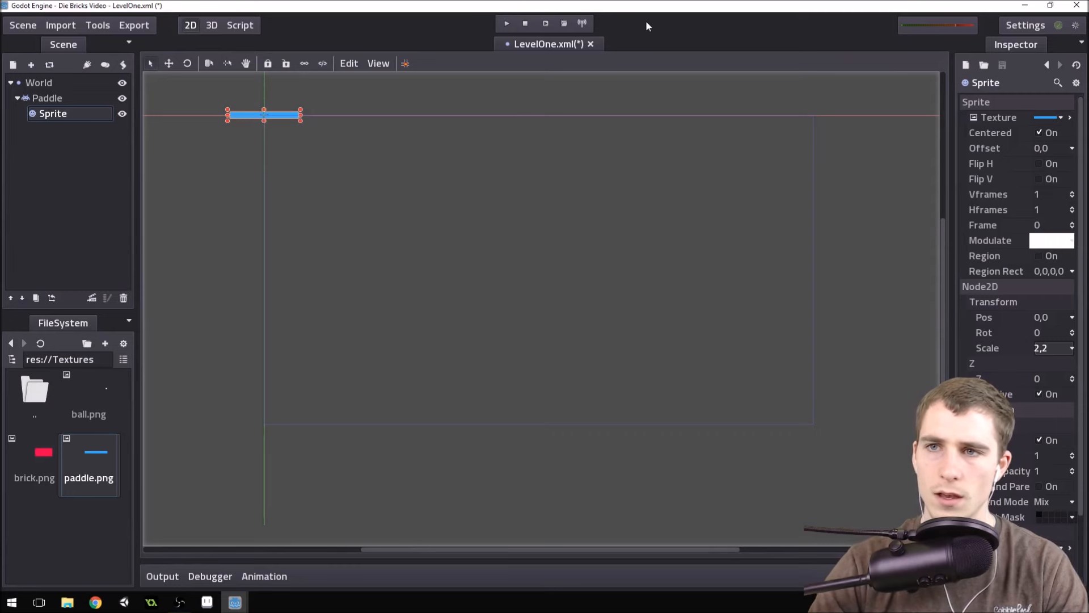
key("ctrl+s")
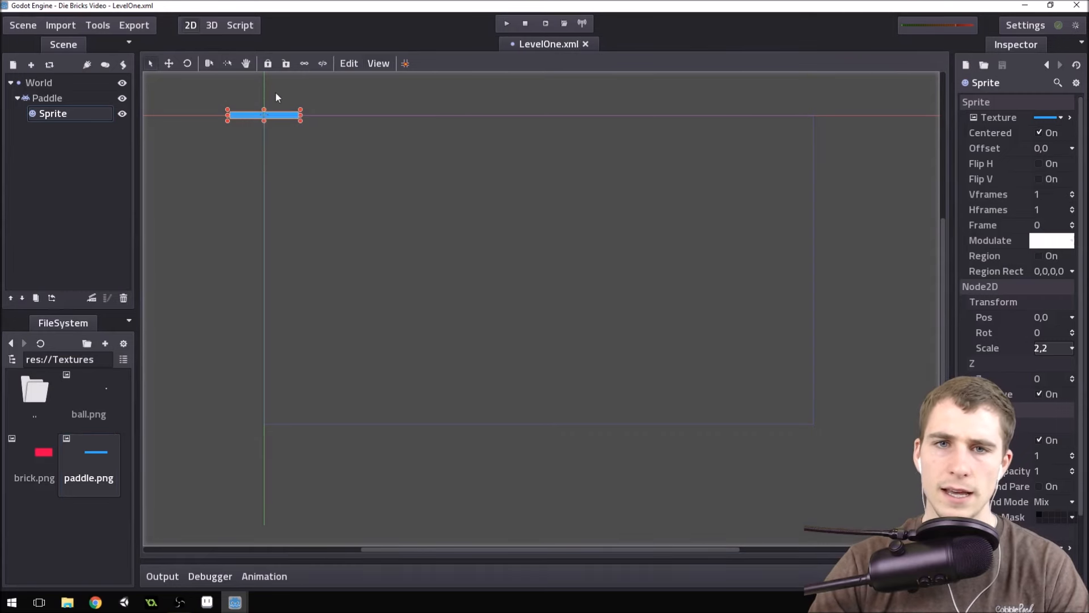
Select the Paddle node, turn on snapping and show the grid in the 2D editor.
left_click(71, 101)
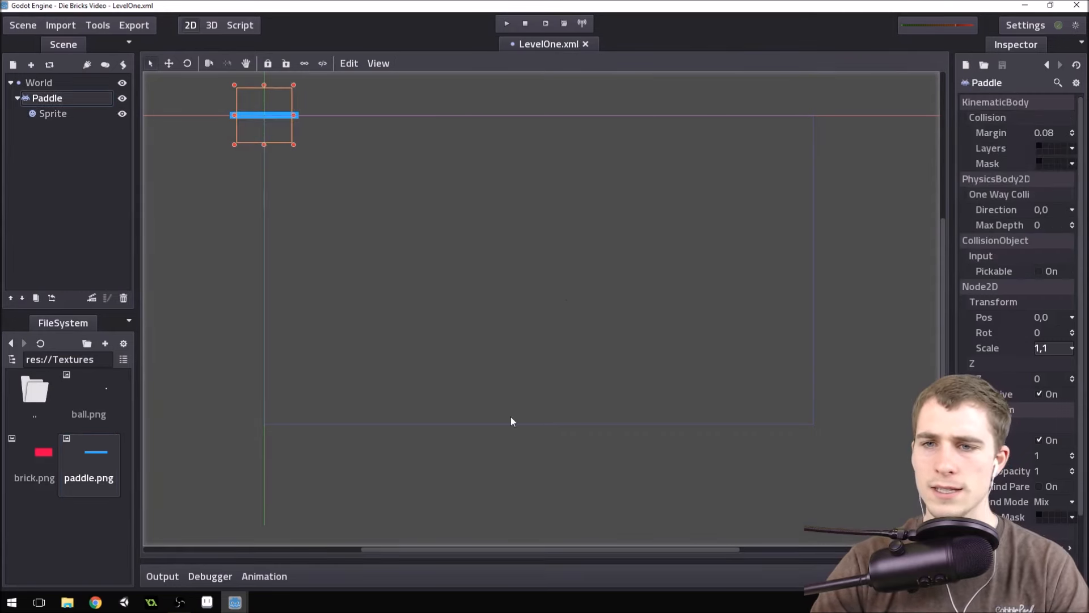
left_click(353, 63)
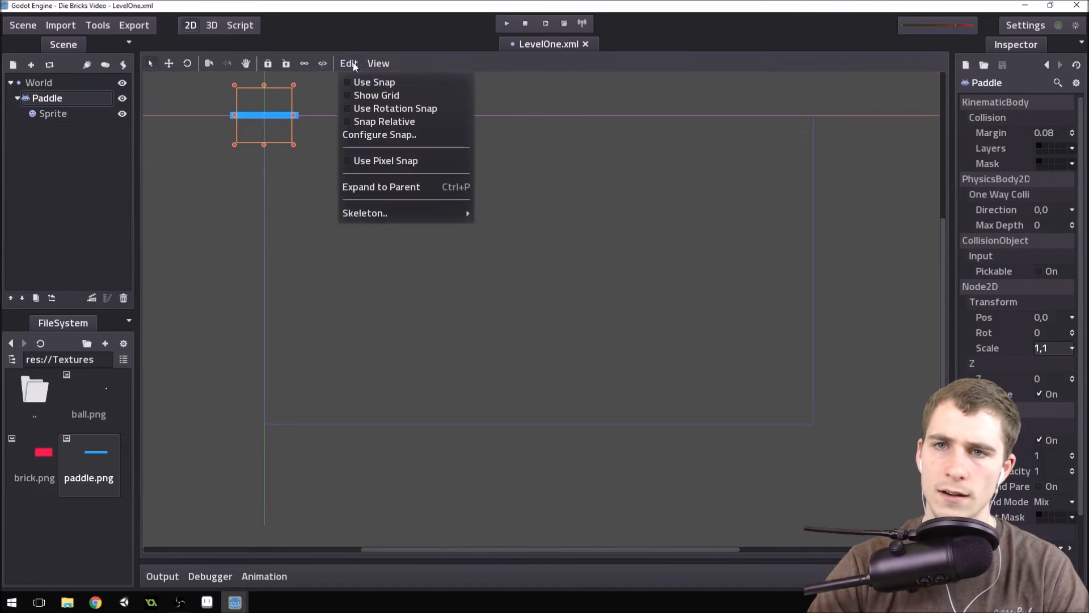
left_click(366, 84)
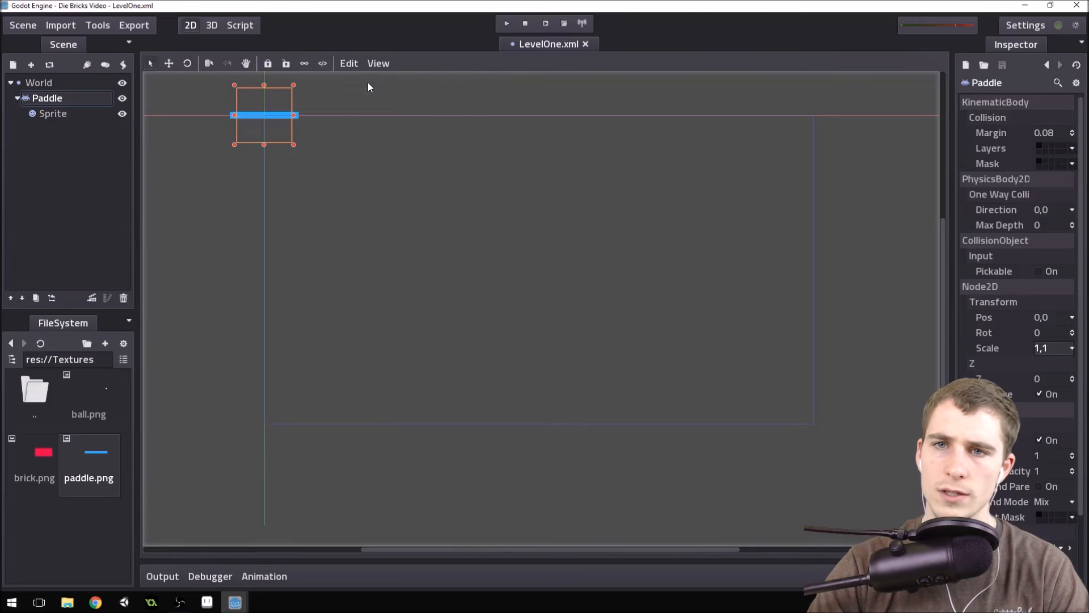
left_click(356, 63)
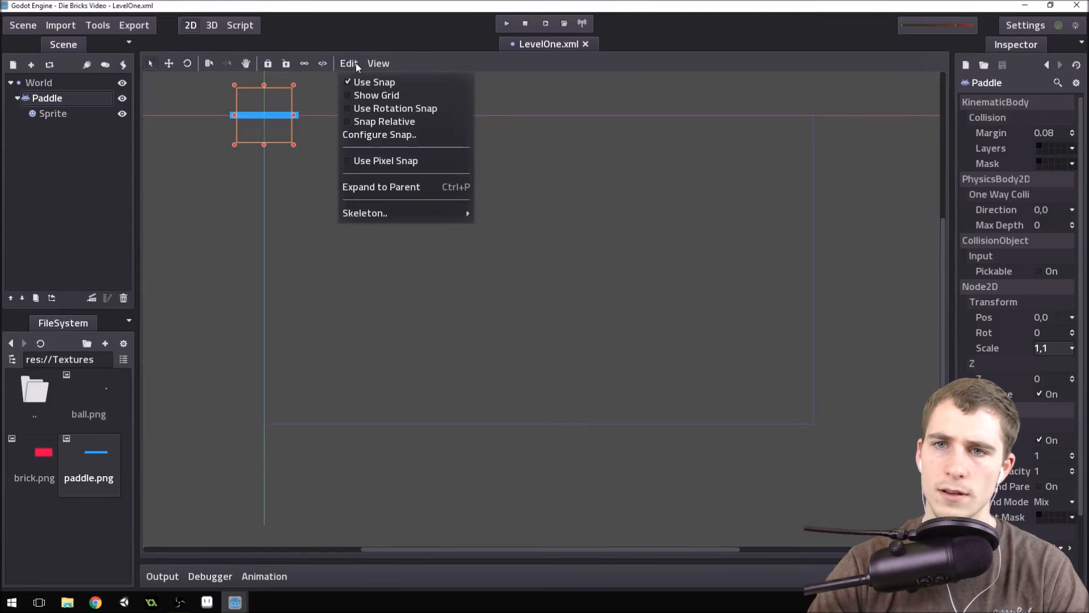
left_click(372, 94)
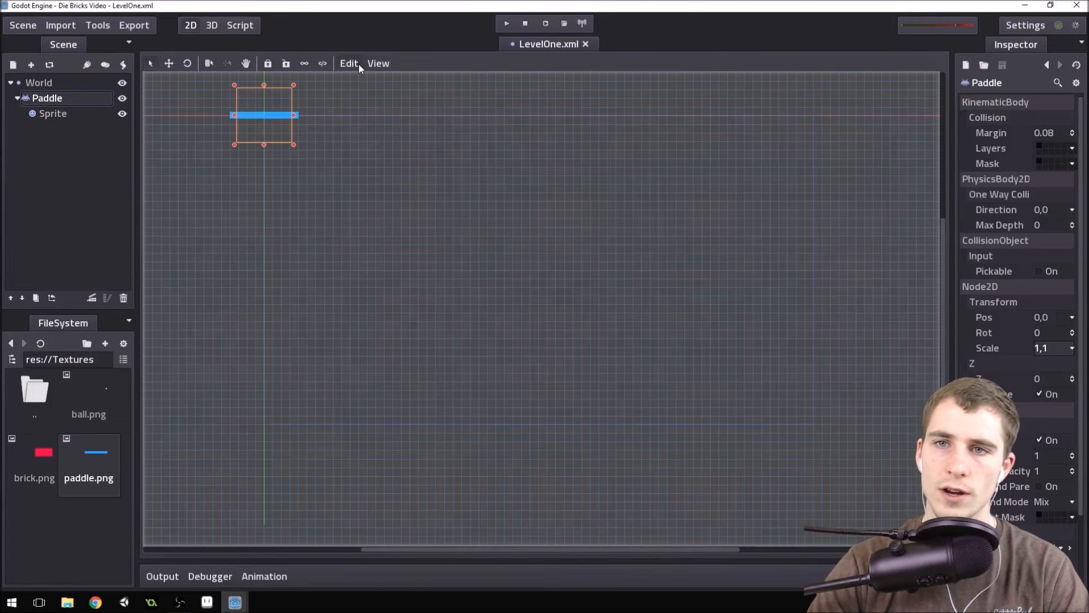
Configure the snap grid with a step of 32 px in both directions.
left_click(357, 64)
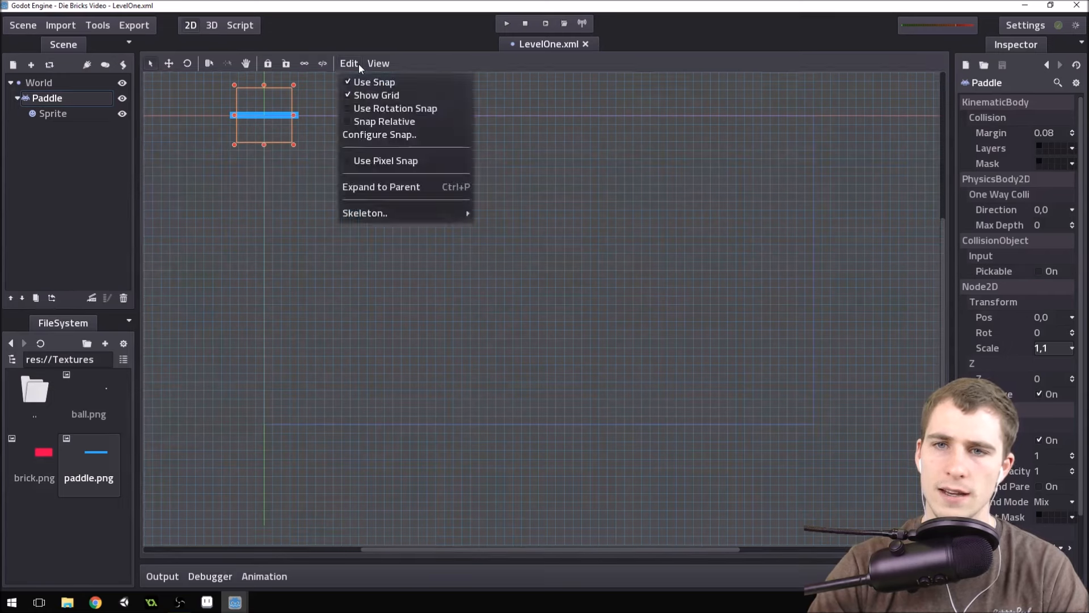
left_click(374, 135)
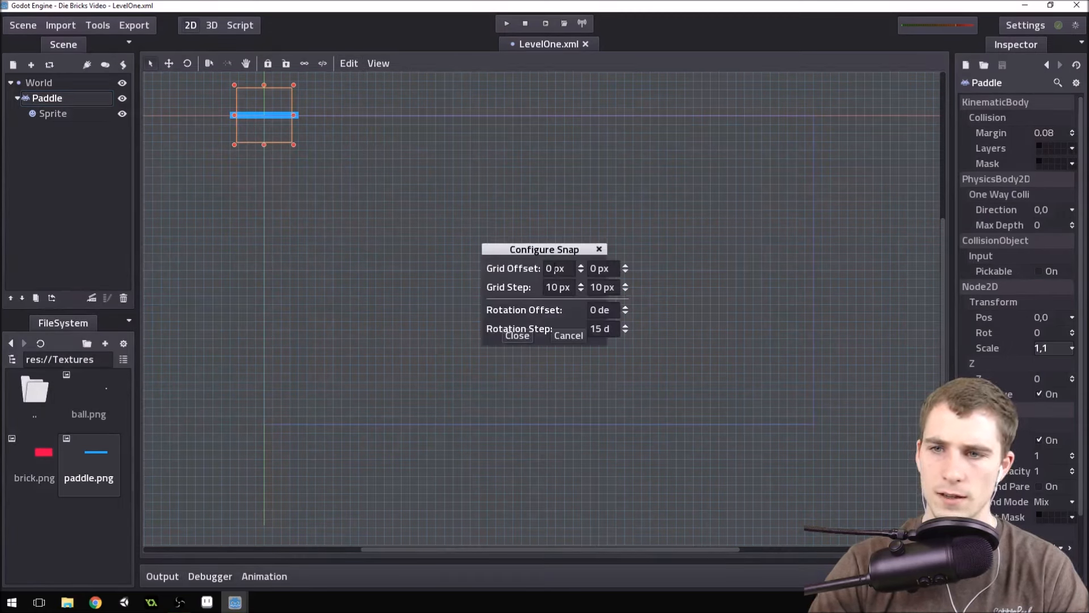
left_click_drag(550, 268, 540, 265)
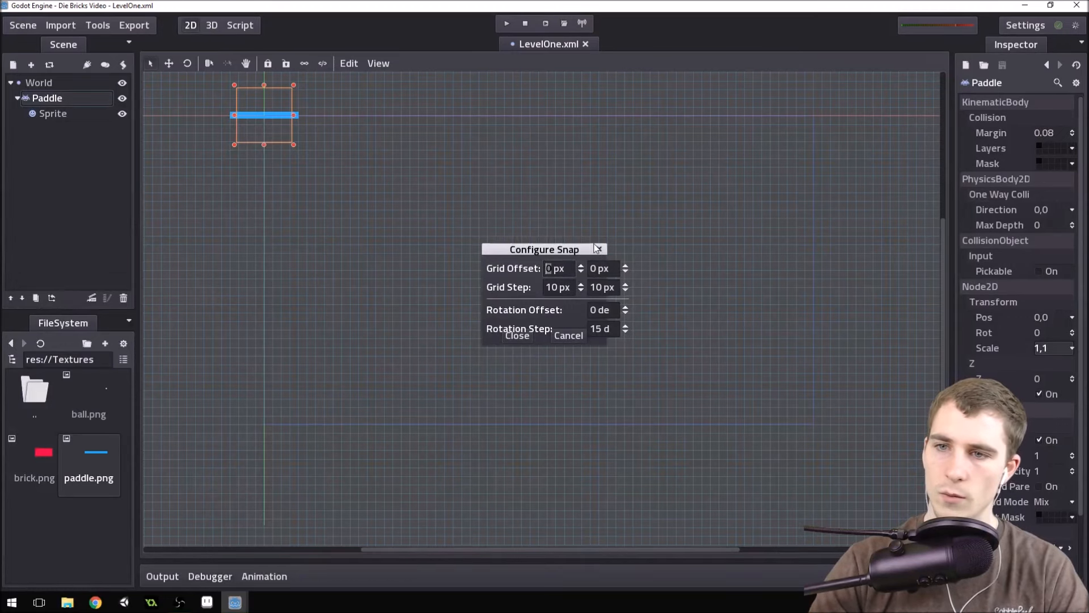
left_click_drag(558, 287, 536, 288)
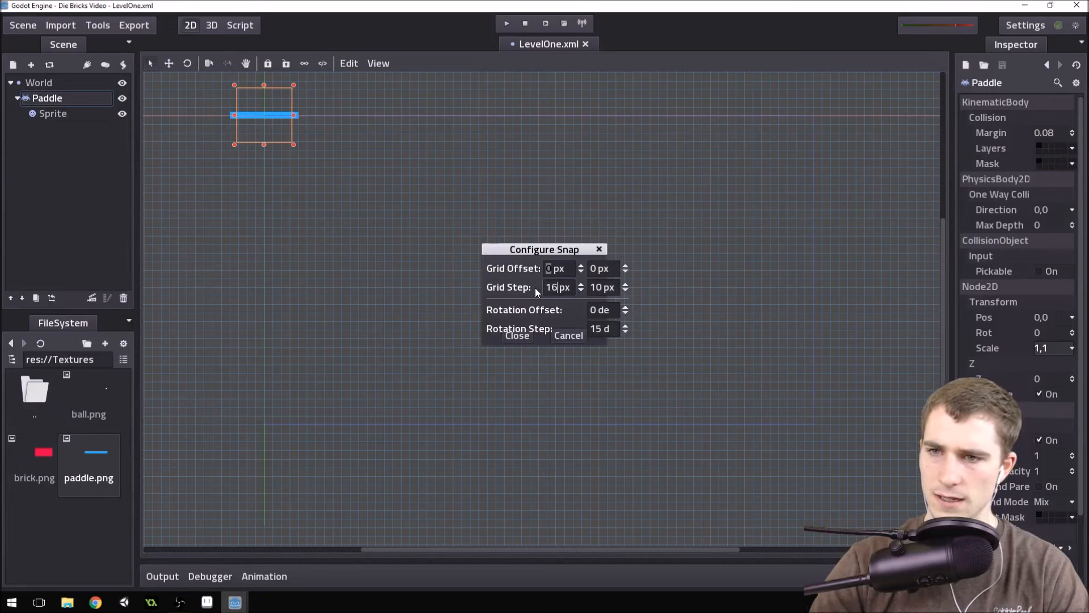
type("16")
key("BackSpace")
key("BackSpace")
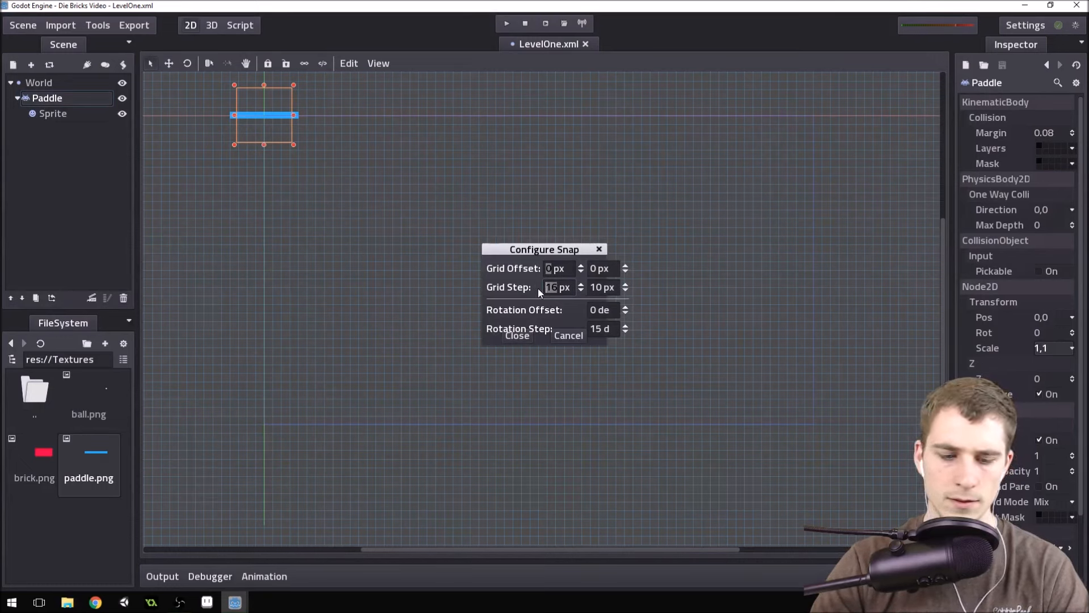
type("32")
left_click_drag(600, 287, 588, 290)
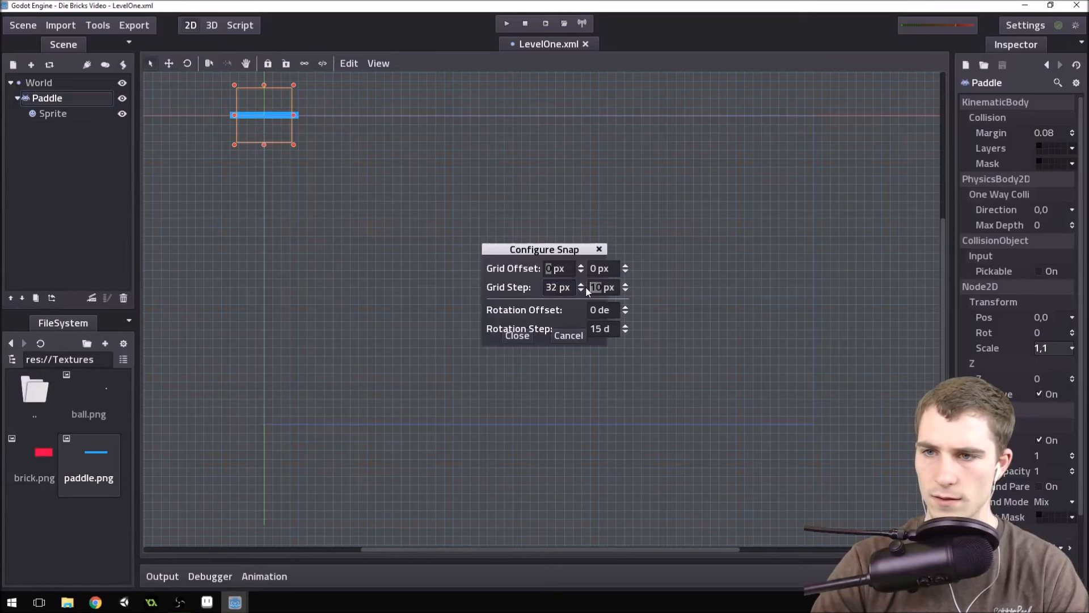
type("32")
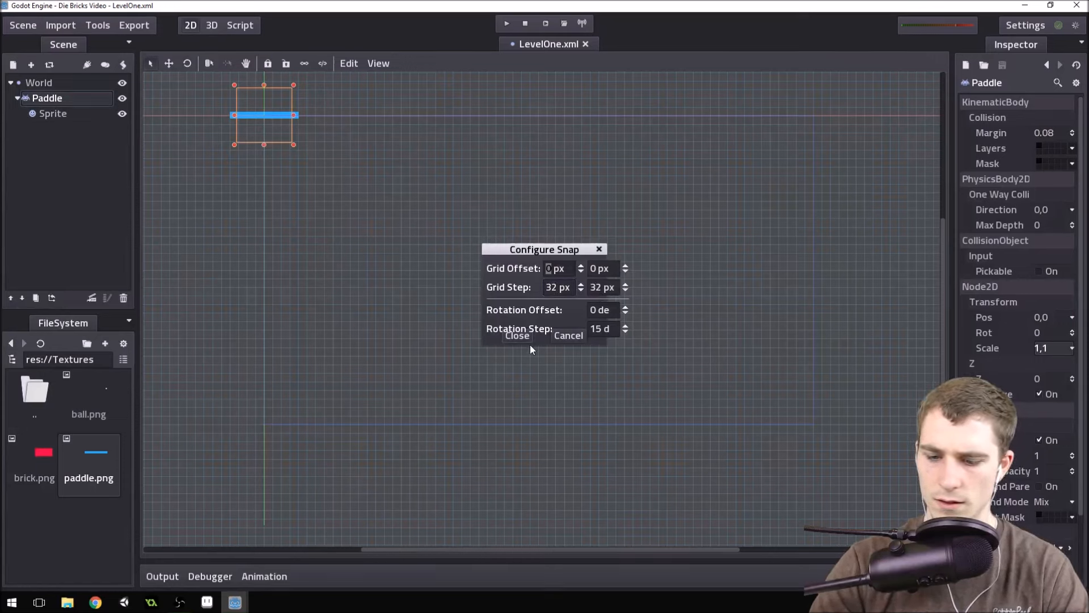
left_click(530, 345)
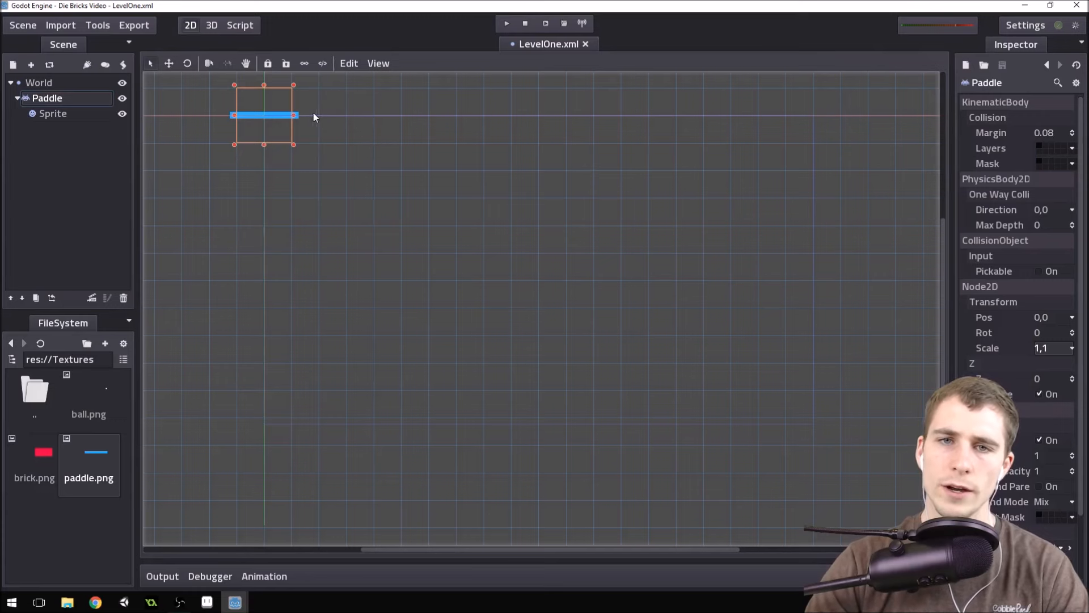
Lock the Sprite under Paddle so it cannot be moved in the viewport.
left_click(53, 115)
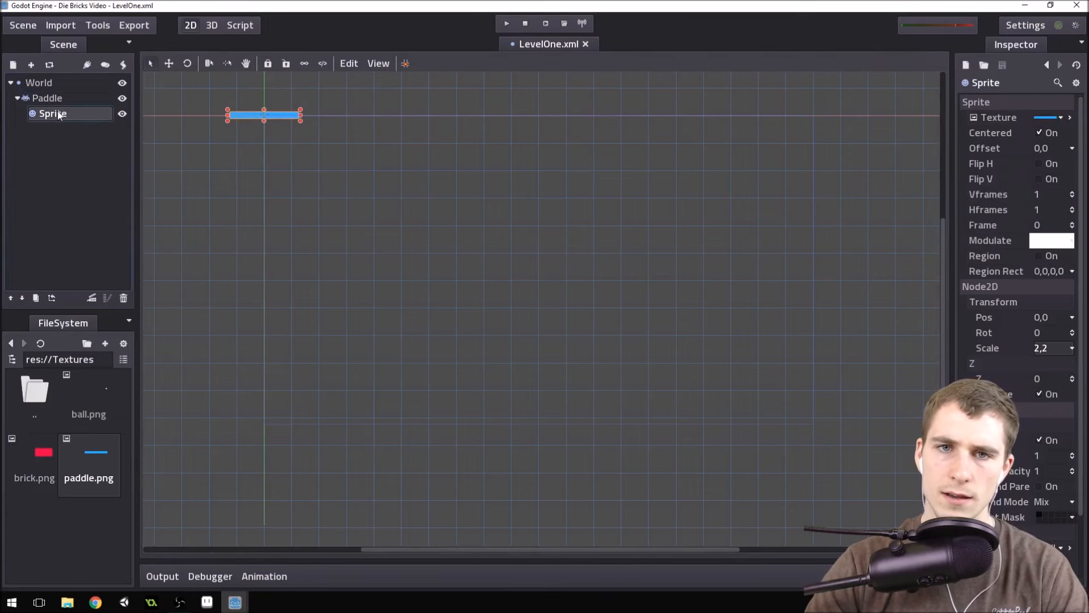
left_click(60, 100)
left_click(65, 114)
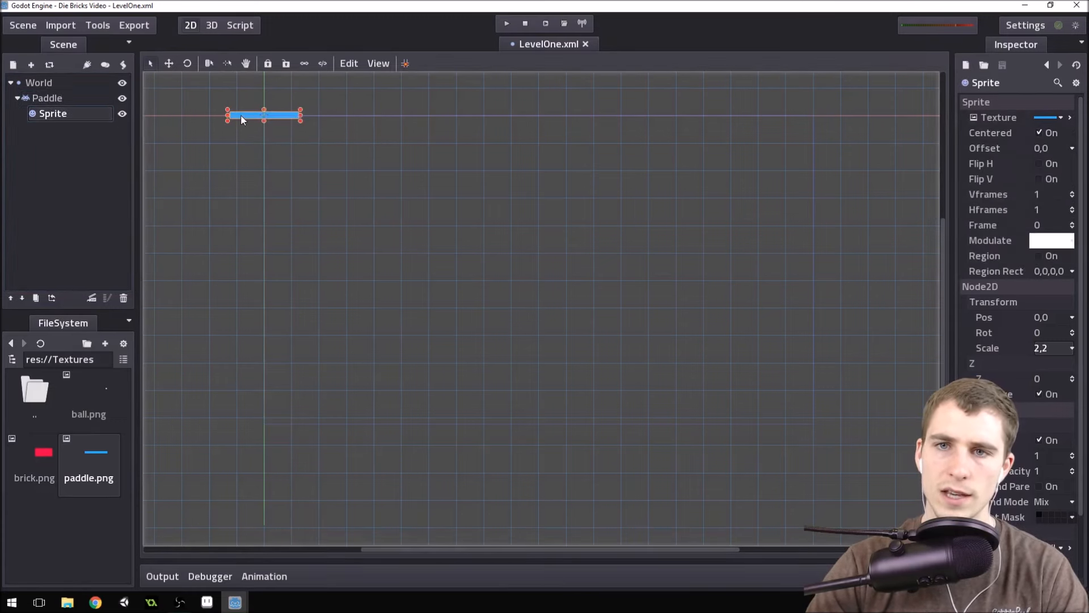
left_click(75, 103)
left_click(77, 109)
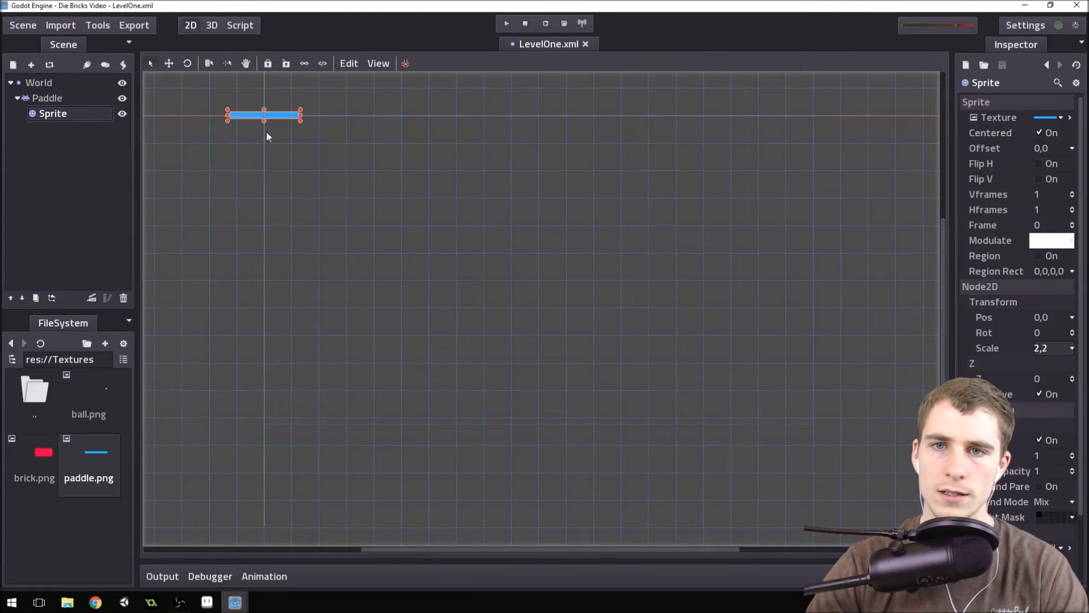
left_click(268, 64)
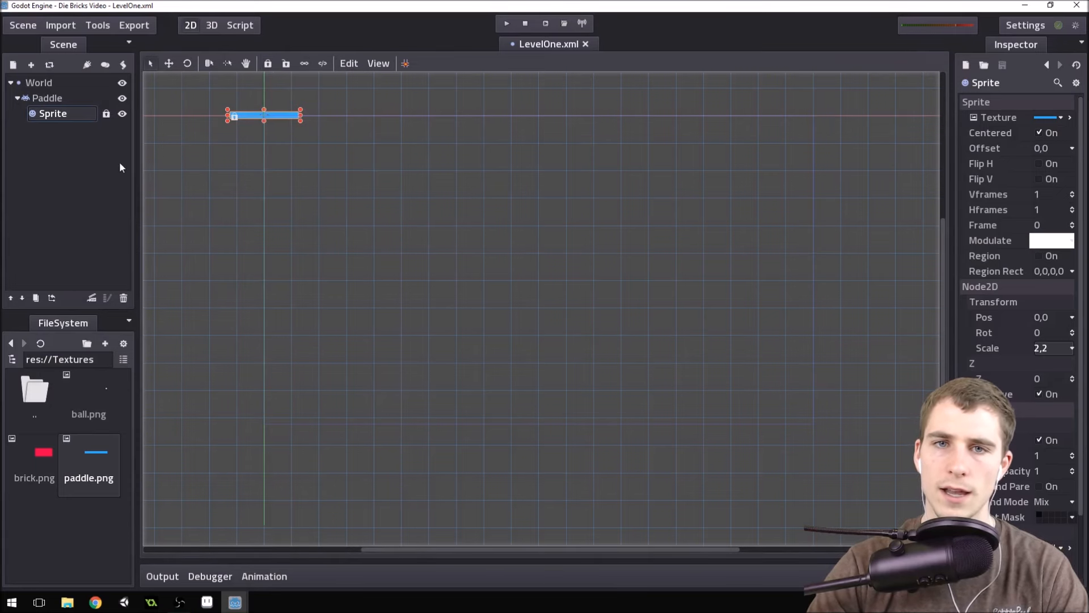
Move the Paddle node to the lower middle of the game screen outline at X 320, and save the scene.
left_click(70, 101)
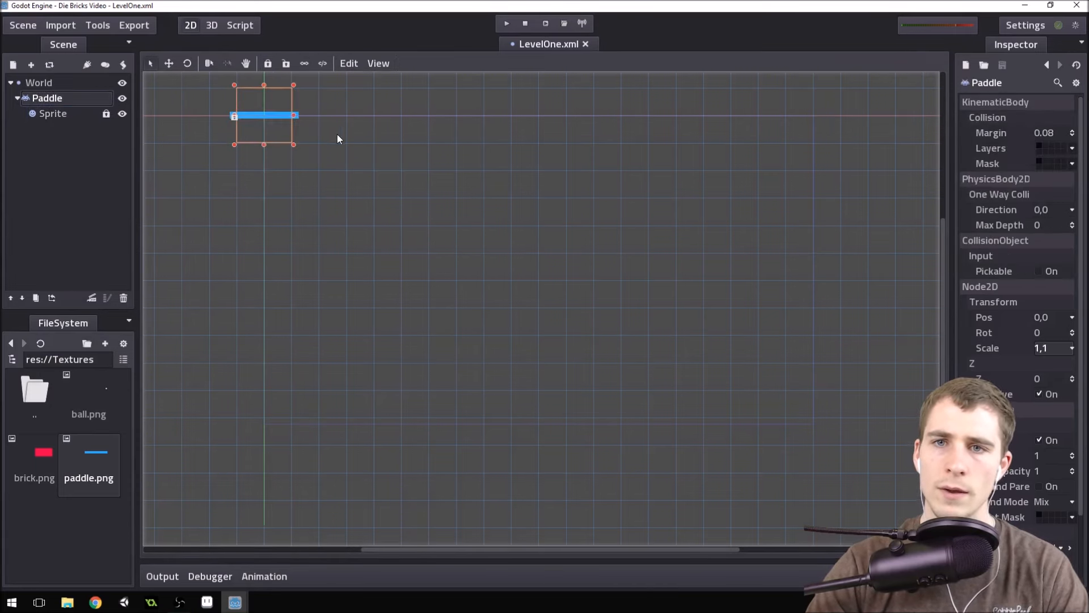
left_click_drag(279, 131, 562, 363)
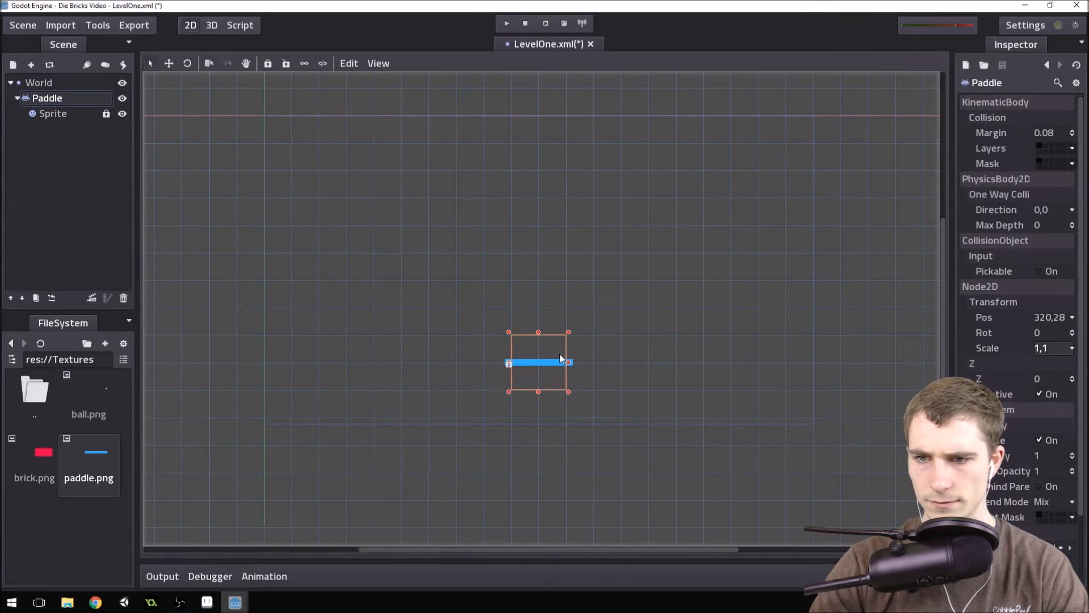
scroll(493, 342, "down", 8)
scroll(703, 319, "up", 6)
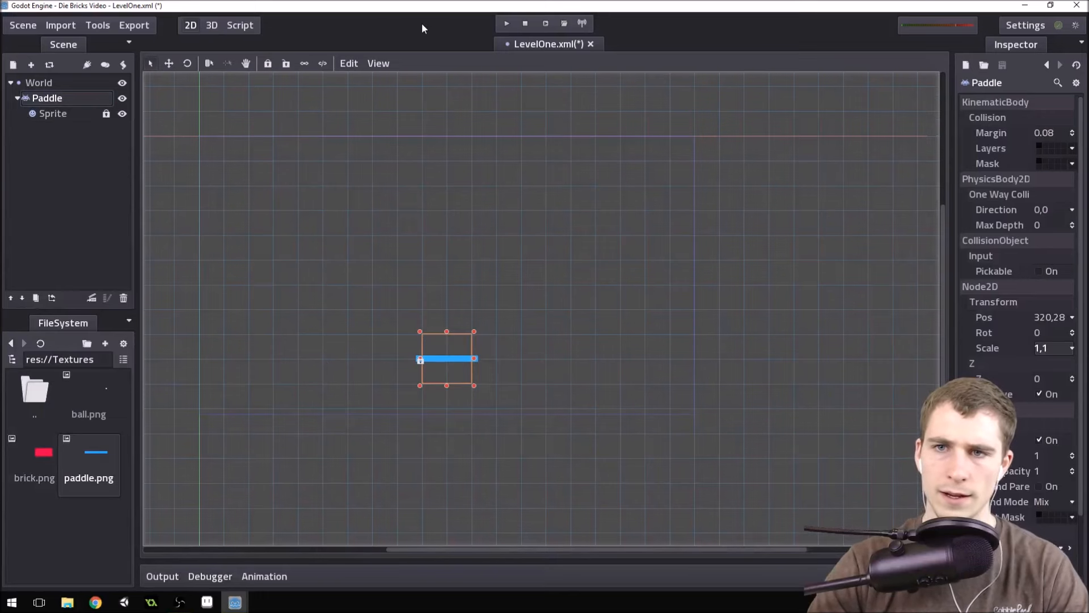
key("ctrl+s")
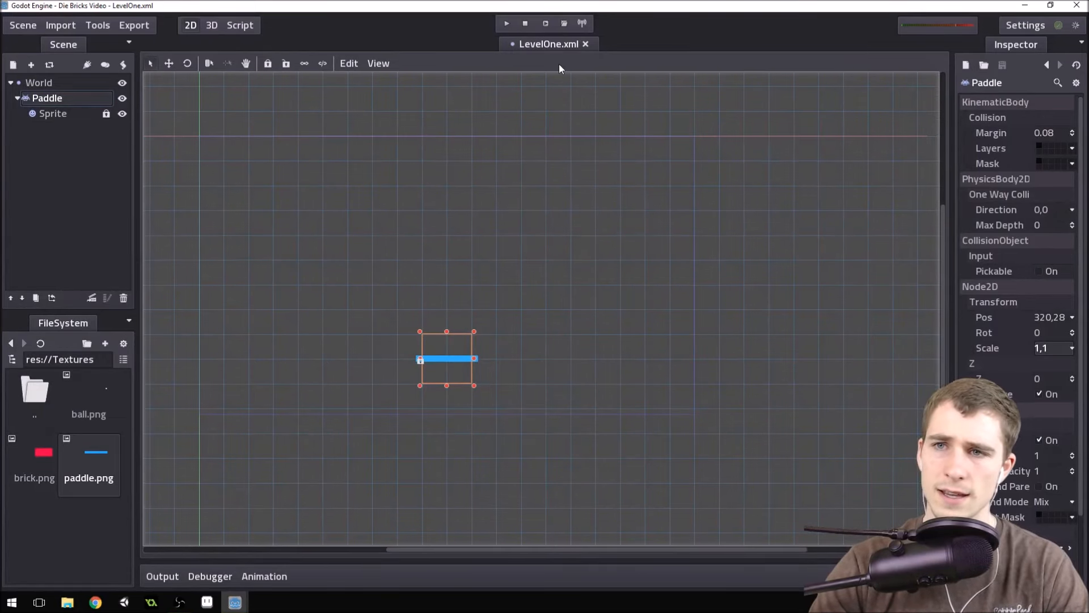
Run the current scene to check the Paddle's placement in the game window, and close the game.
left_click(546, 25)
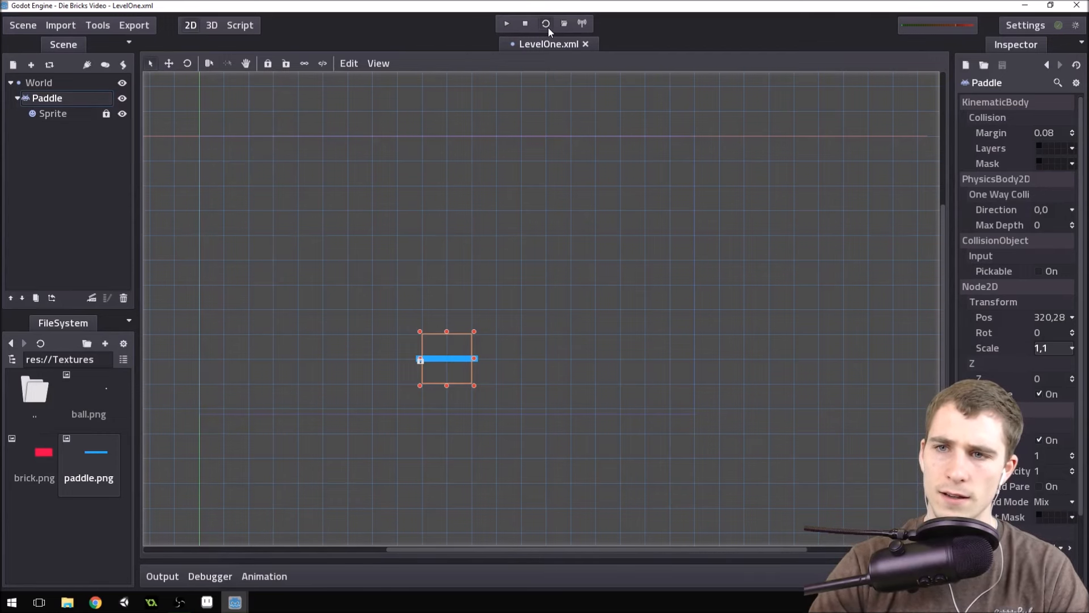
left_click_drag(215, 13, 391, 112)
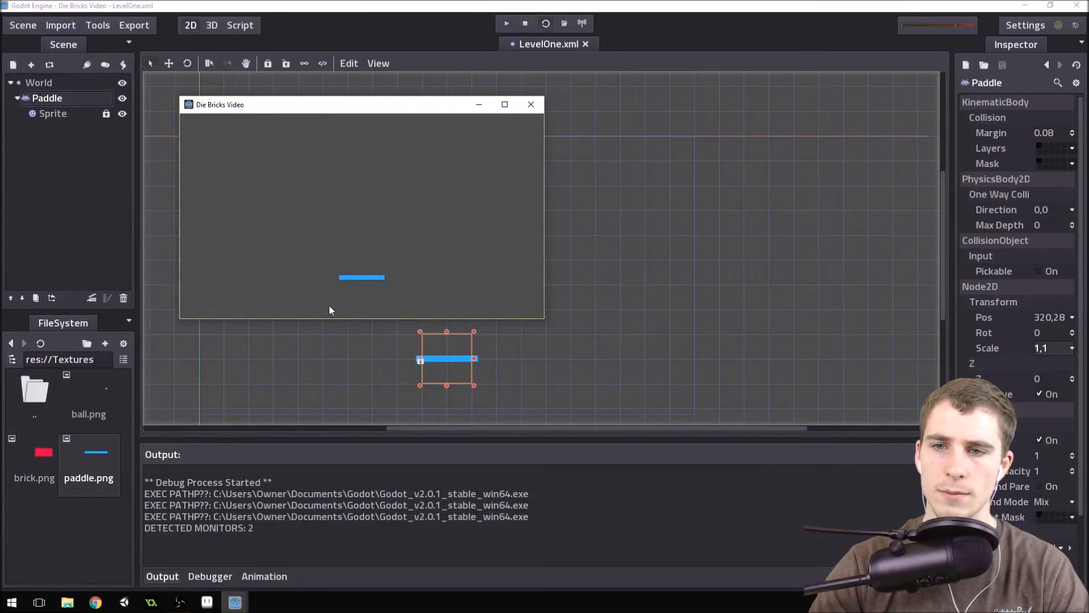
left_click(531, 105)
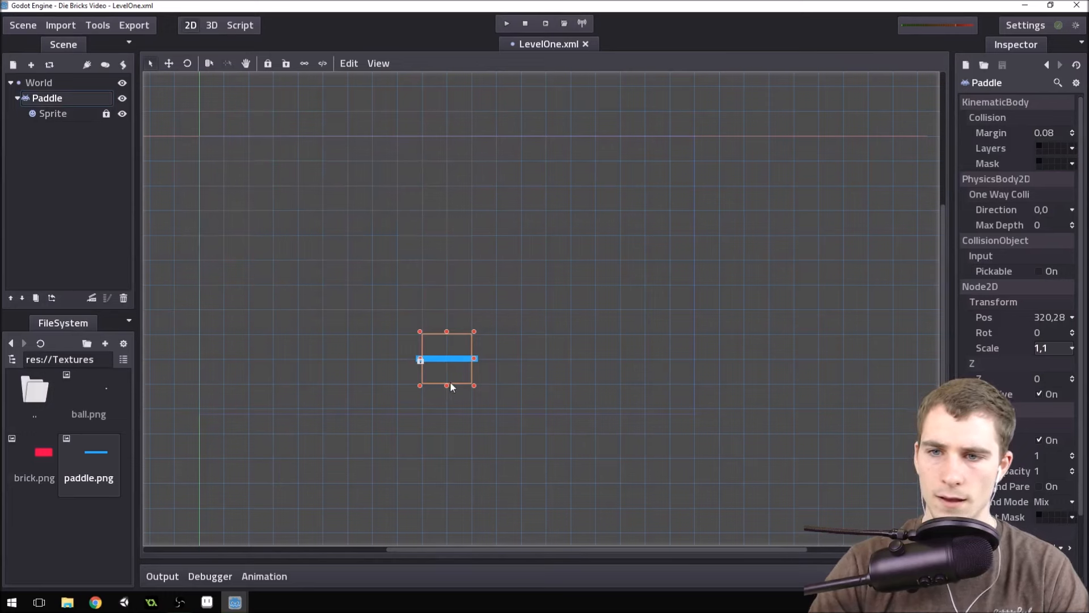
Move the Paddle one grid cell lower and try to run the whole project.
left_click_drag(460, 377, 457, 396)
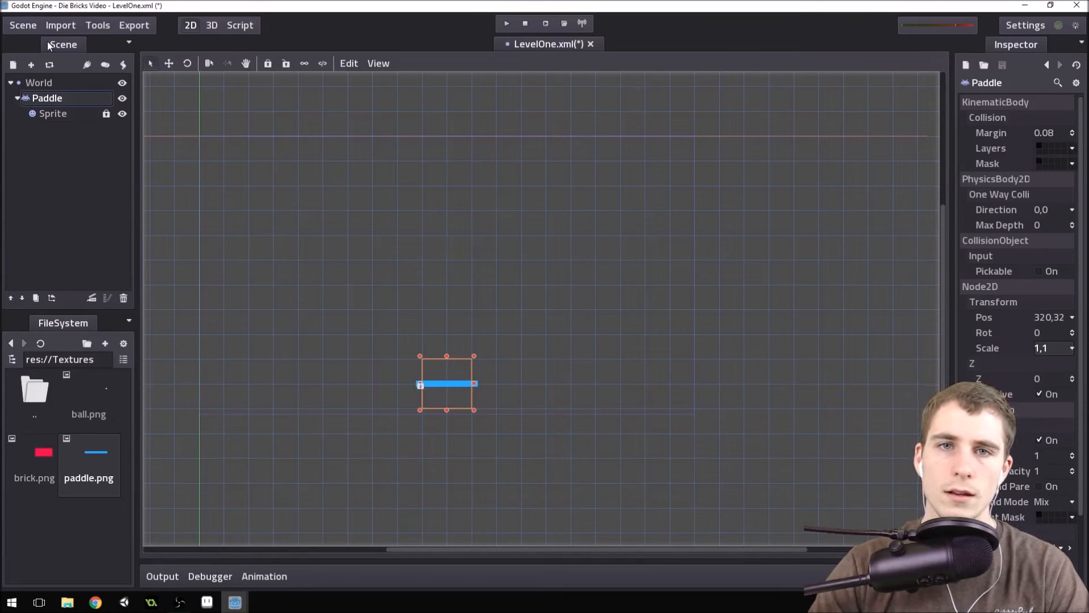
left_click(506, 26)
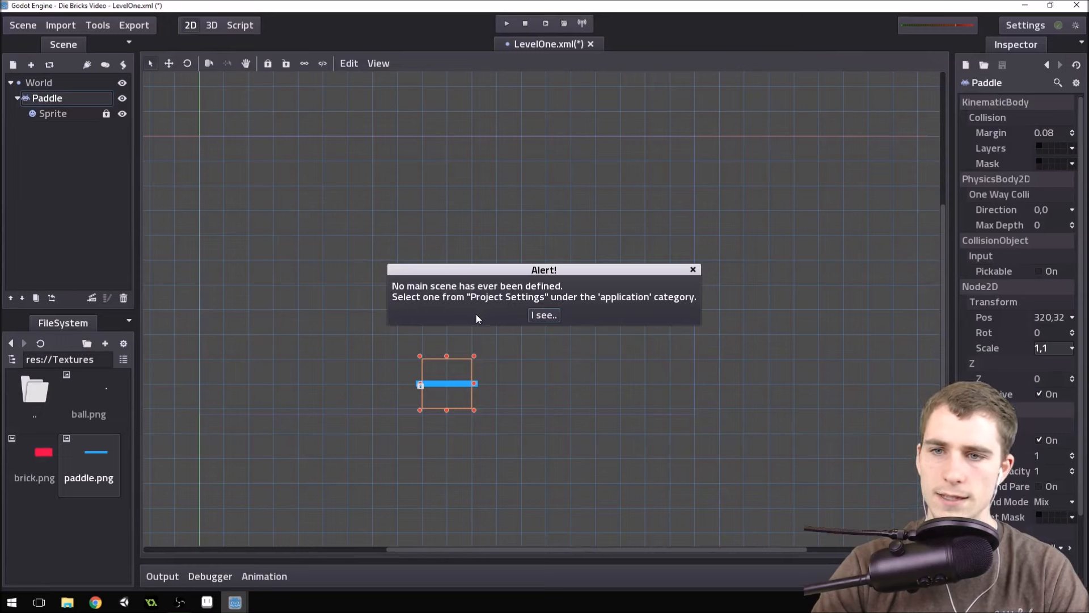
left_click(545, 315)
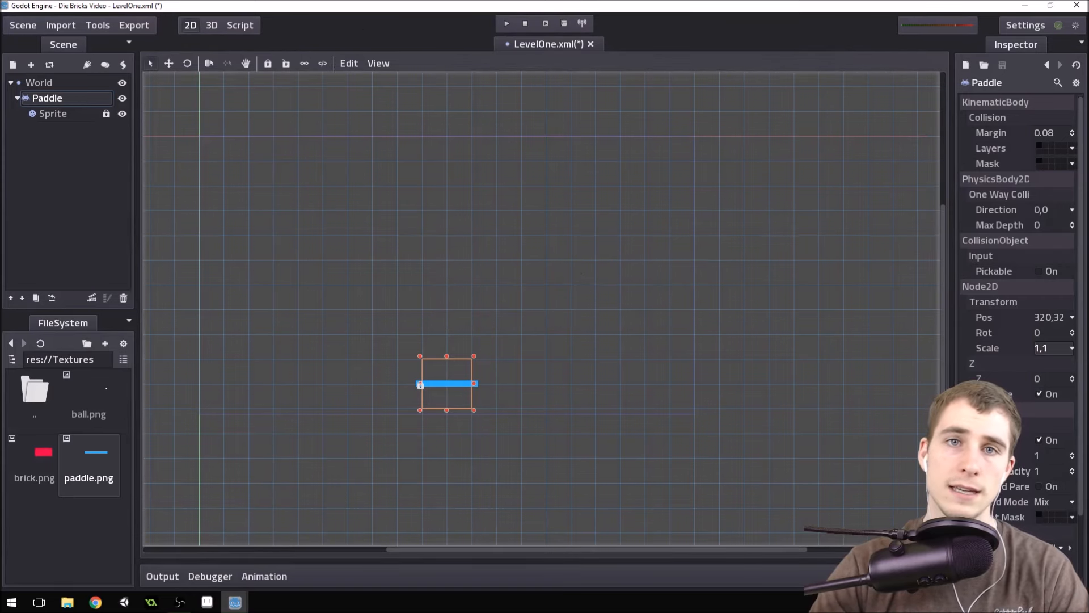
Enable the application's main_scene property in the project settings and set it to res://Scenes/LevelOne.xml.
left_click(25, 26)
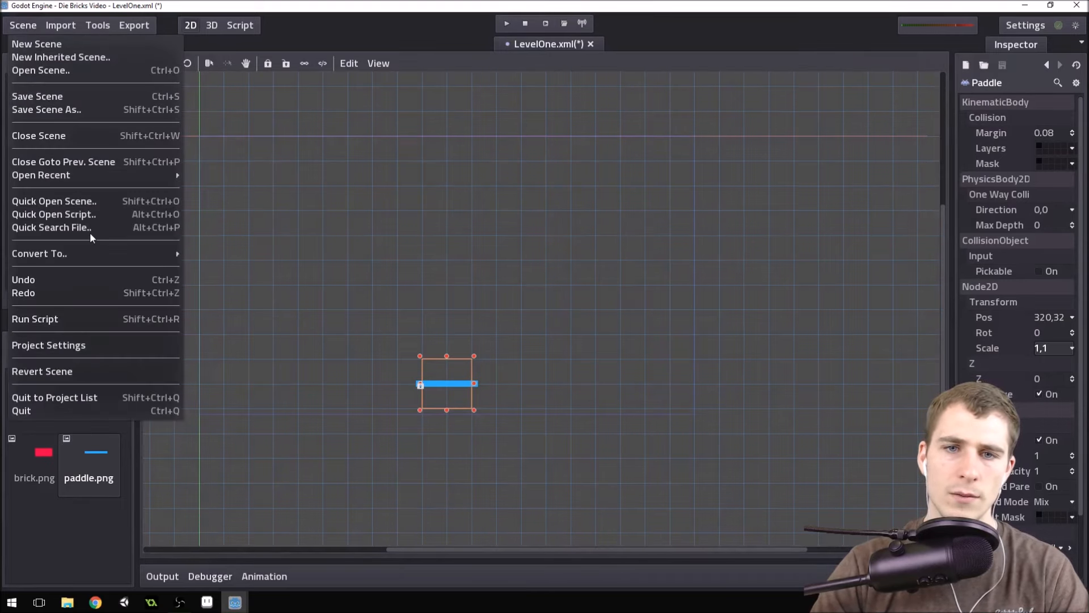
left_click(80, 346)
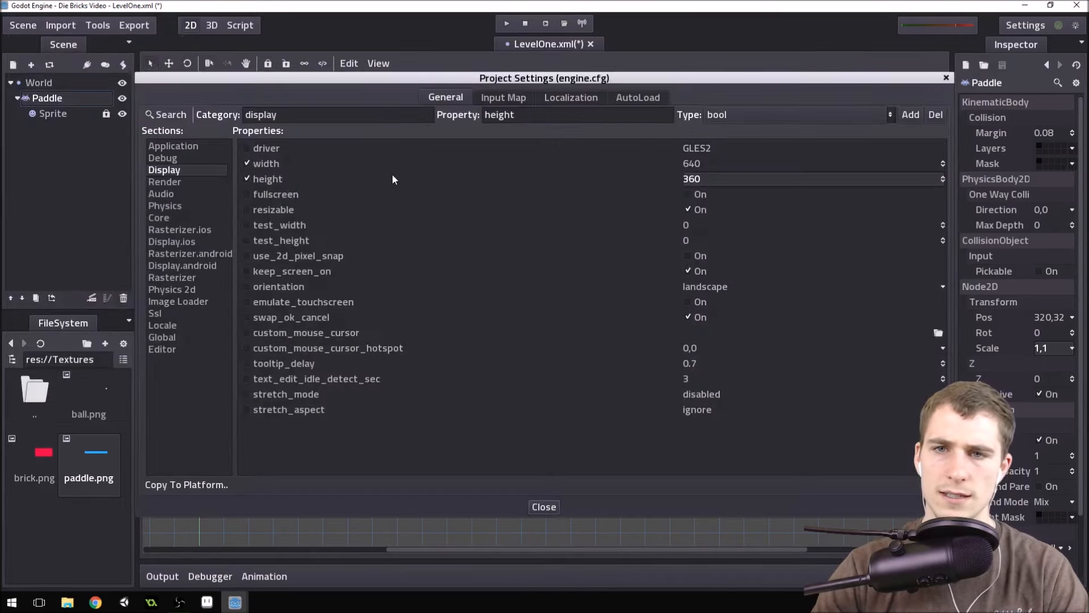
left_click(165, 147)
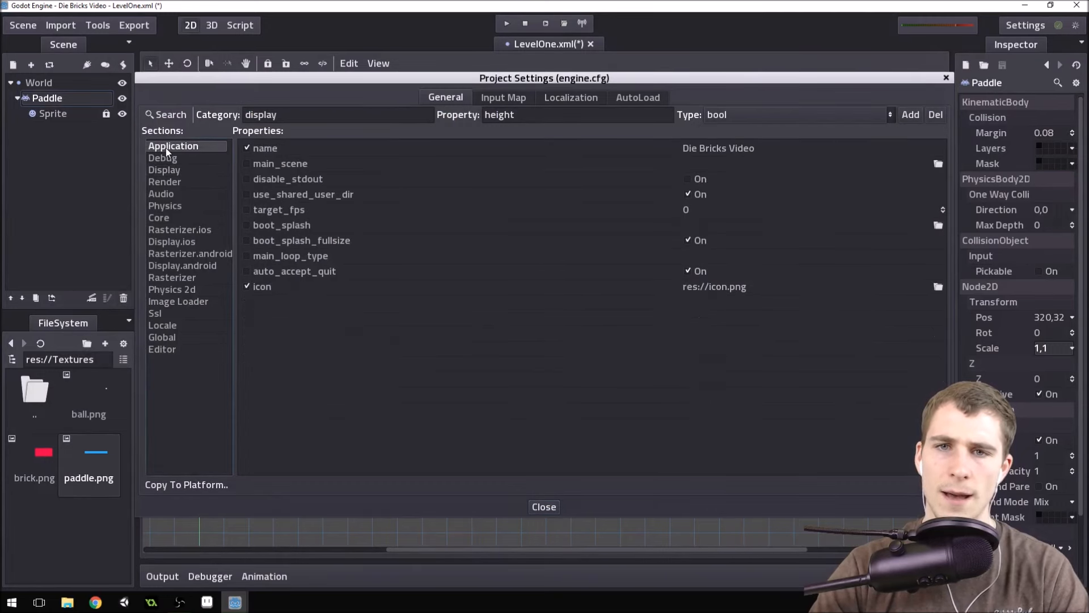
left_click(245, 164)
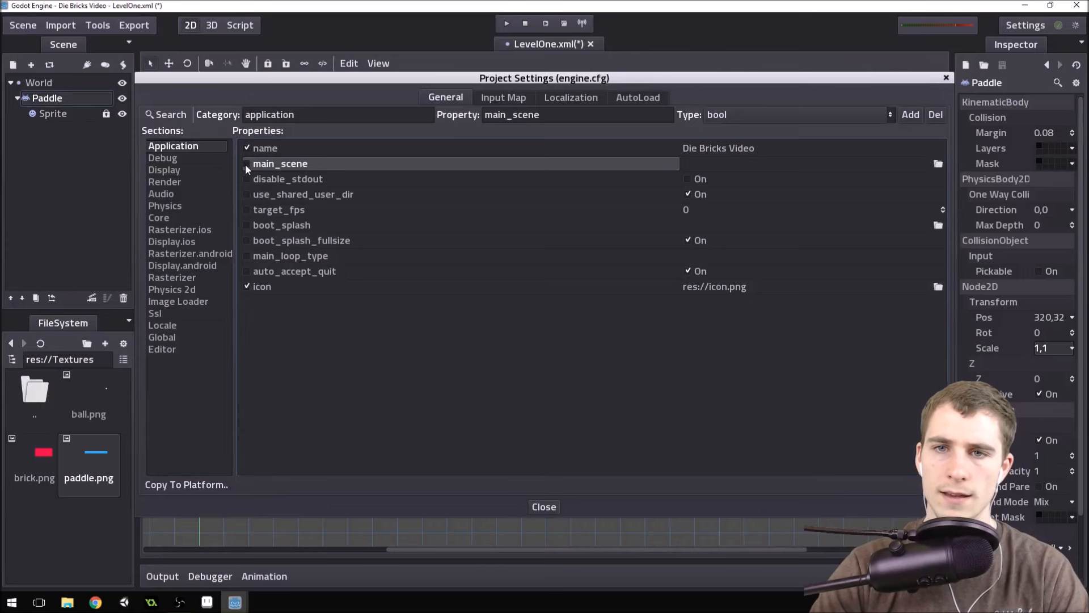
left_click(246, 164)
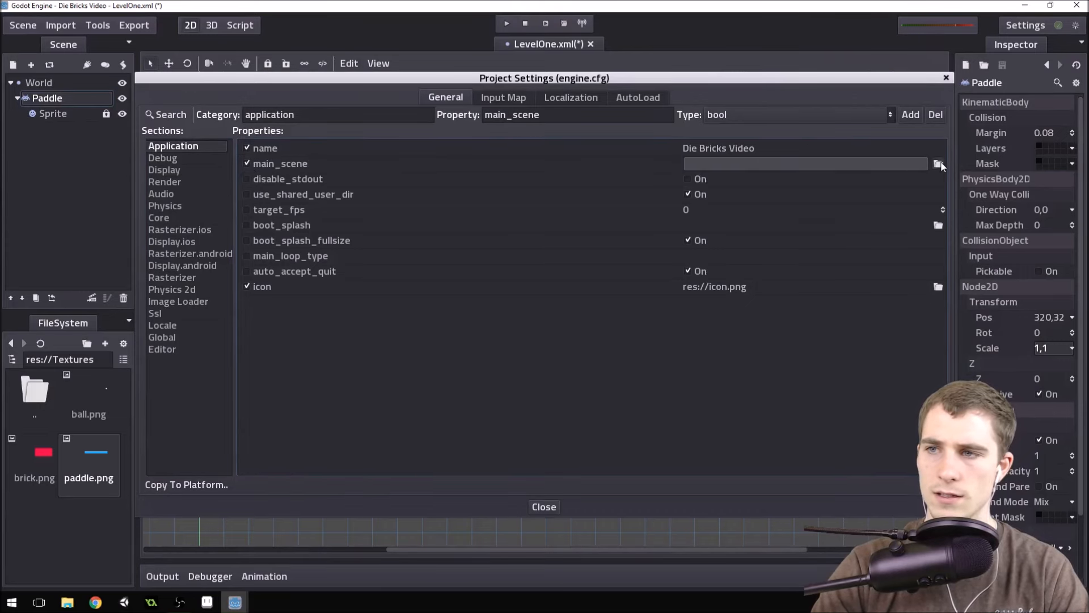
left_click(921, 167)
left_click(706, 166)
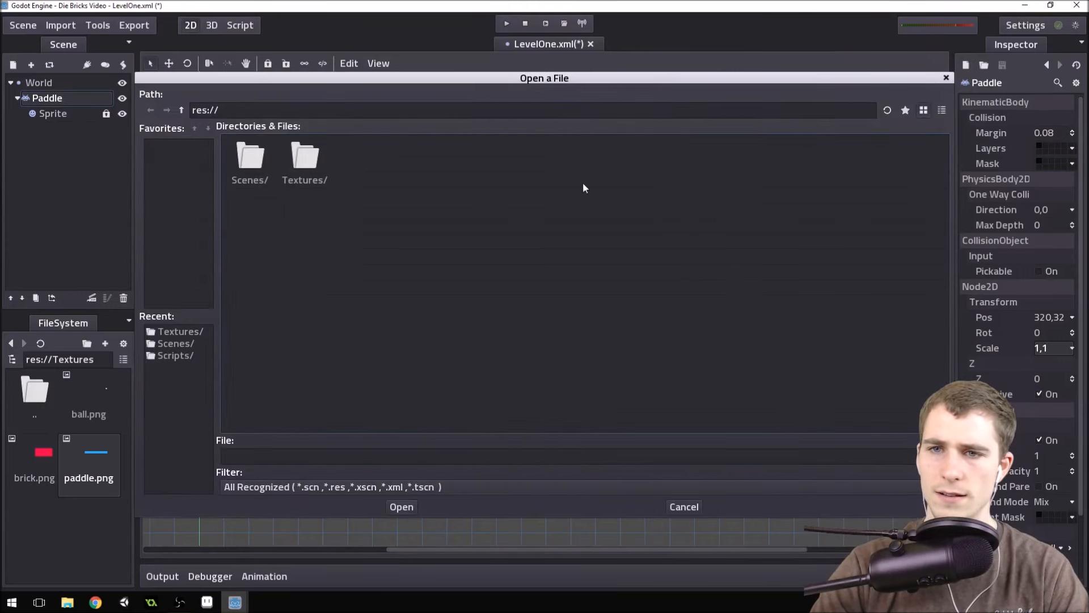
double_click(250, 157)
left_click(311, 165)
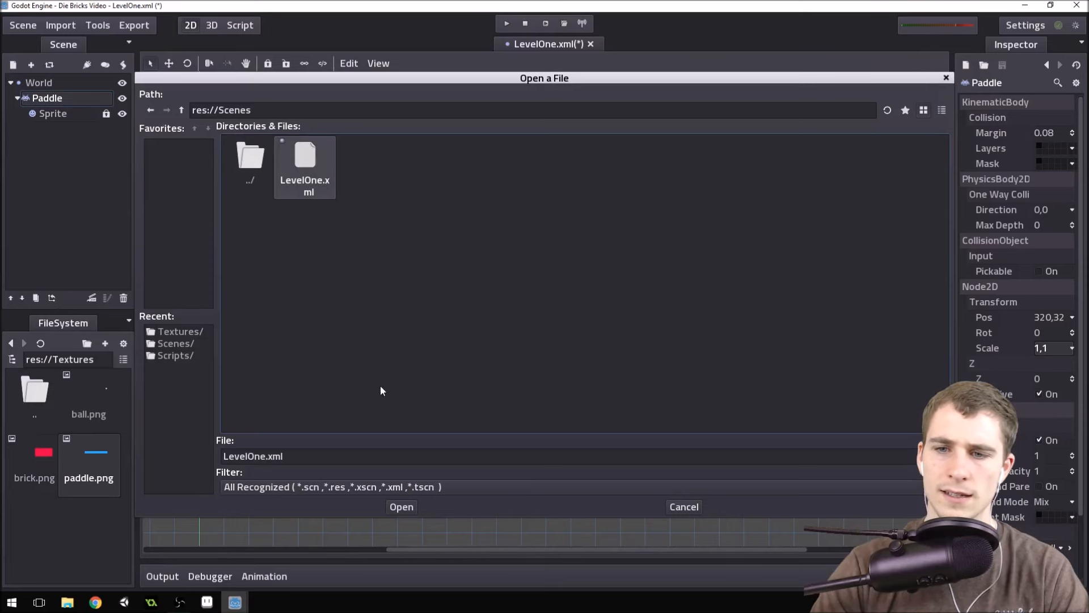
left_click(401, 507)
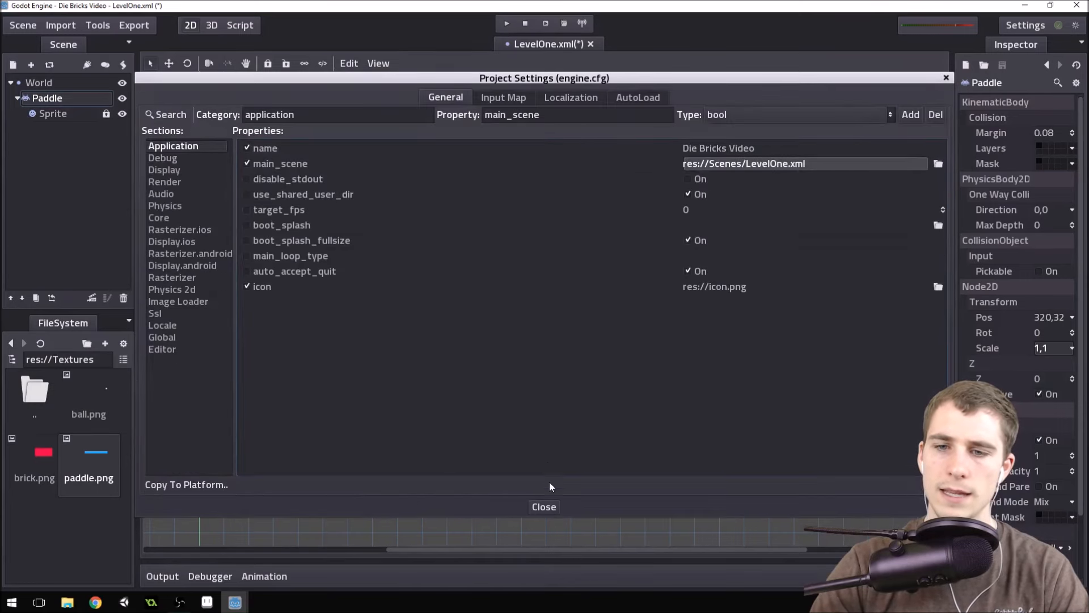
left_click(546, 506)
Run the whole project twice to test the main scene, closing the game window each time.
left_click(507, 23)
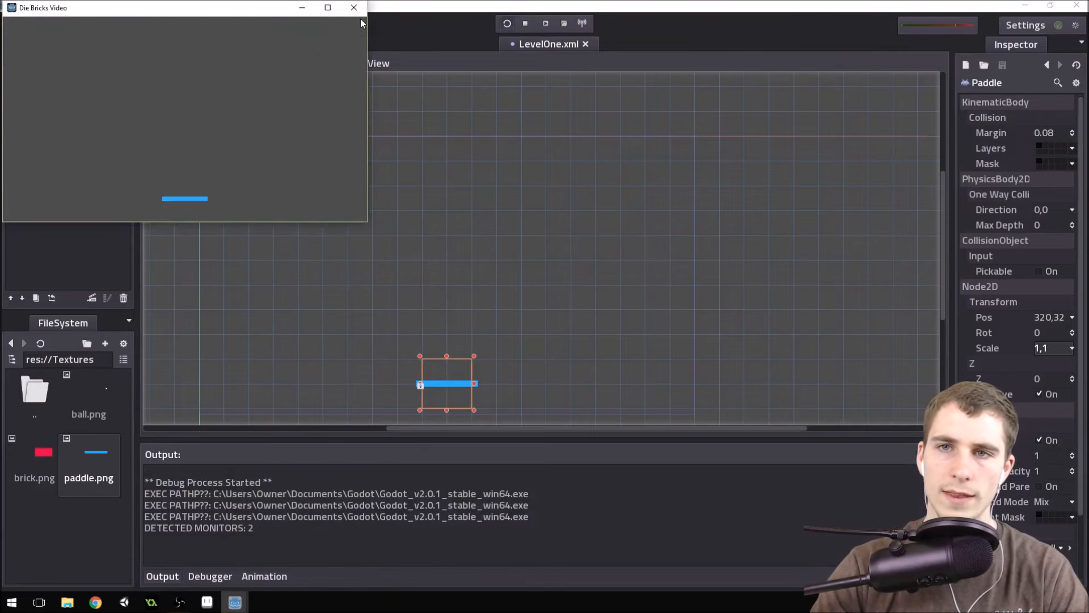
left_click(357, 10)
key("F5")
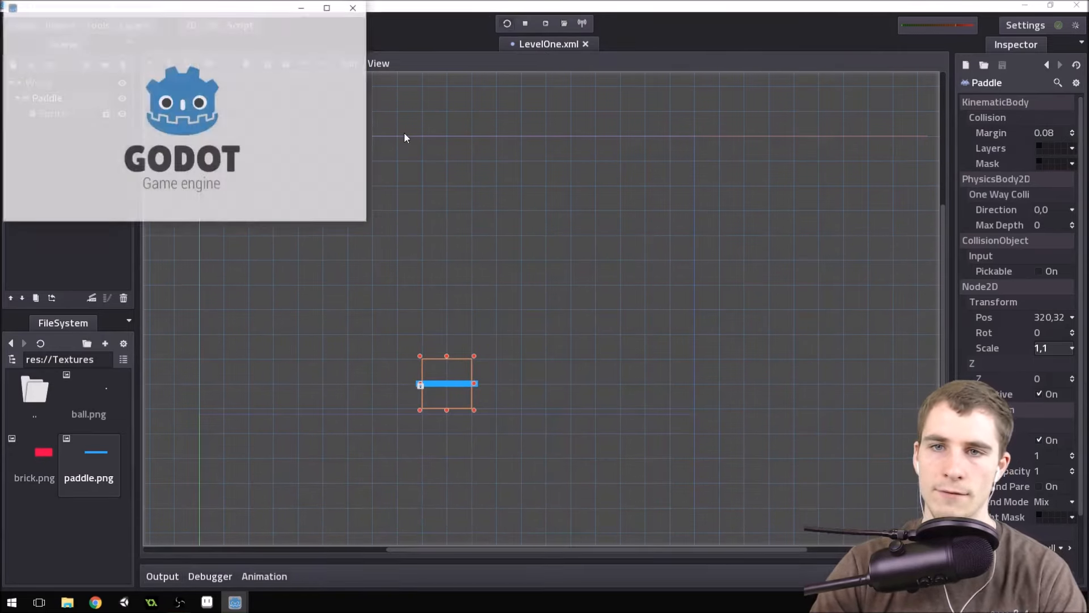
left_click(355, 9)
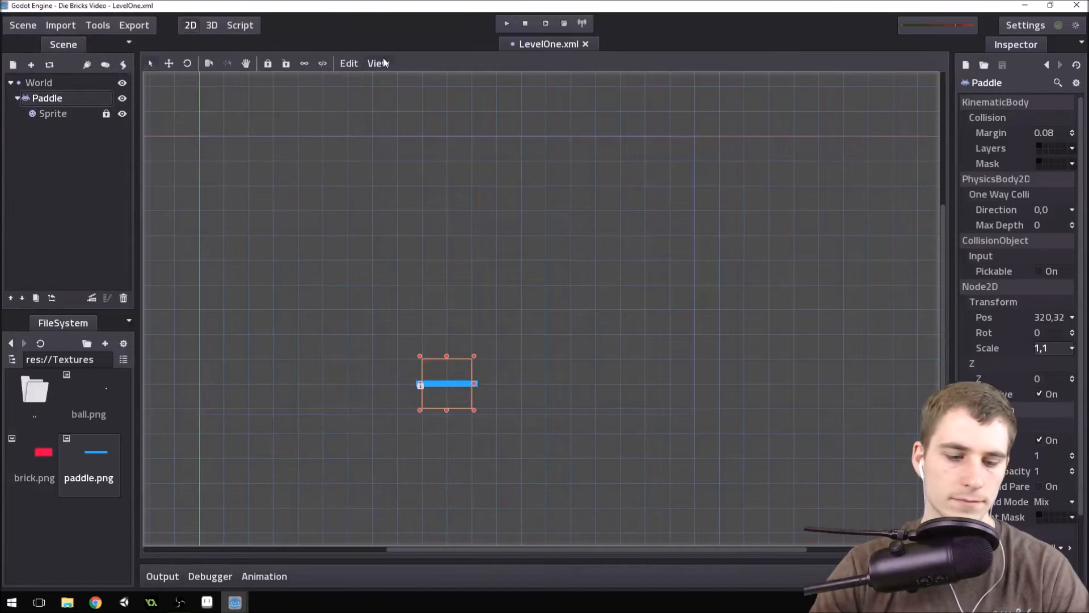
Add a RigidBody2D node as a child of World and rename it Ball.
left_click(17, 98)
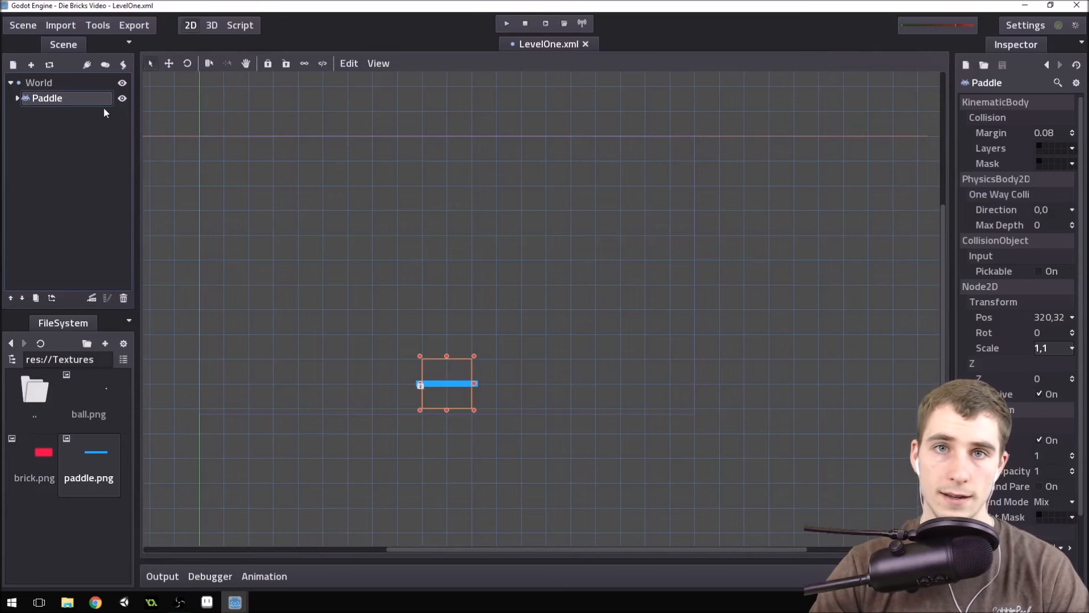
left_click(50, 84)
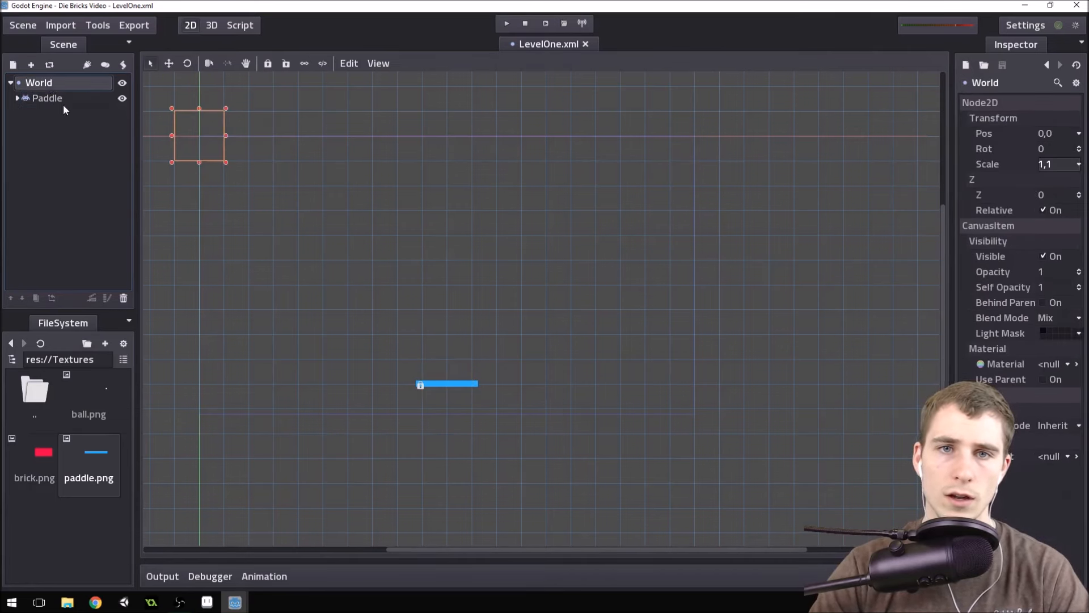
left_click(21, 67)
type("b")
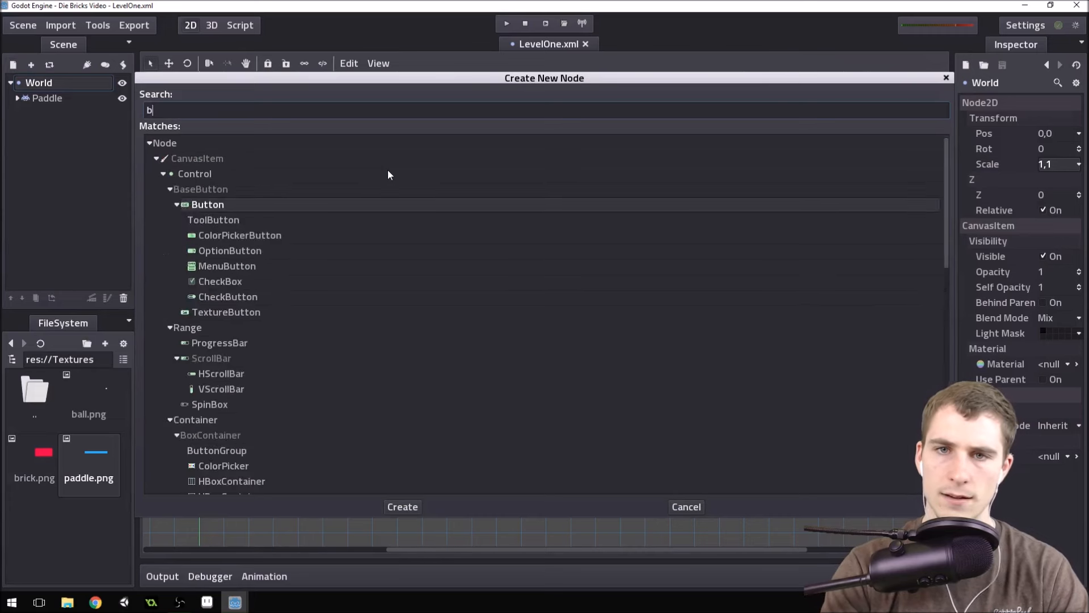
type("ody")
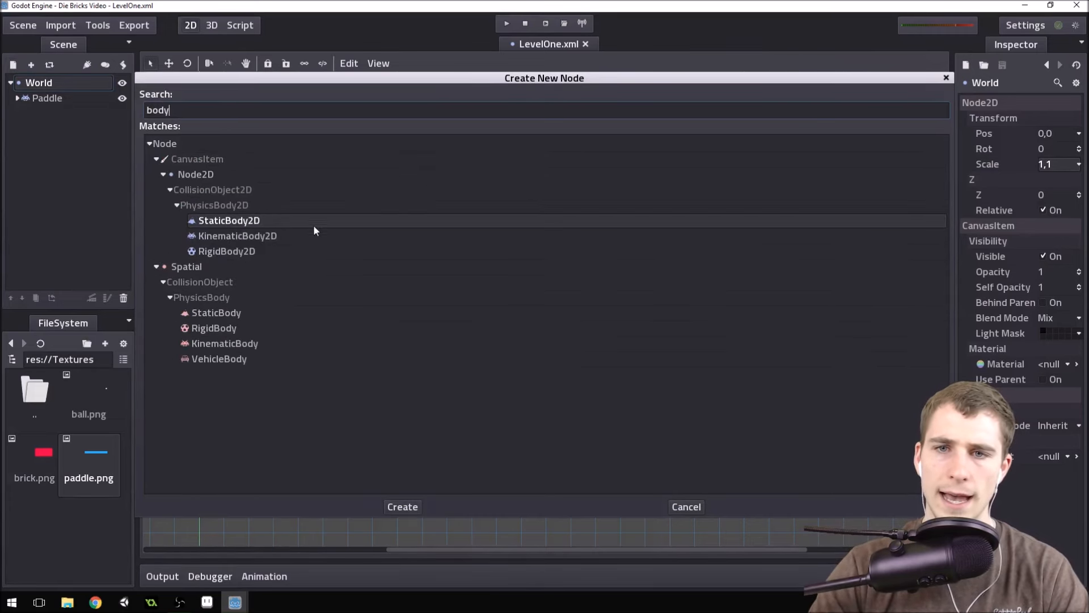
double_click(239, 251)
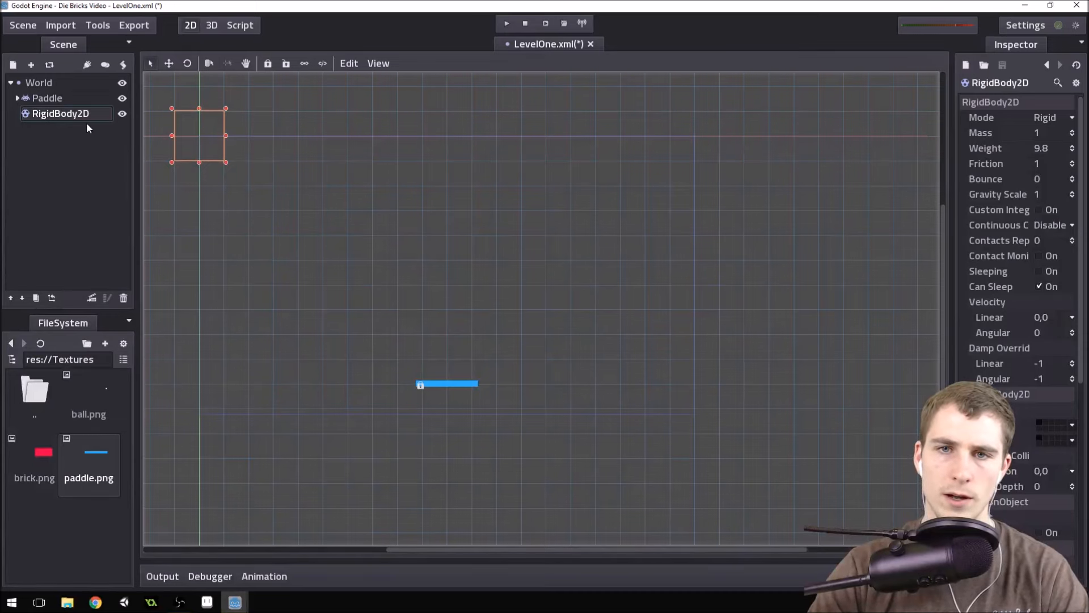
double_click(63, 113)
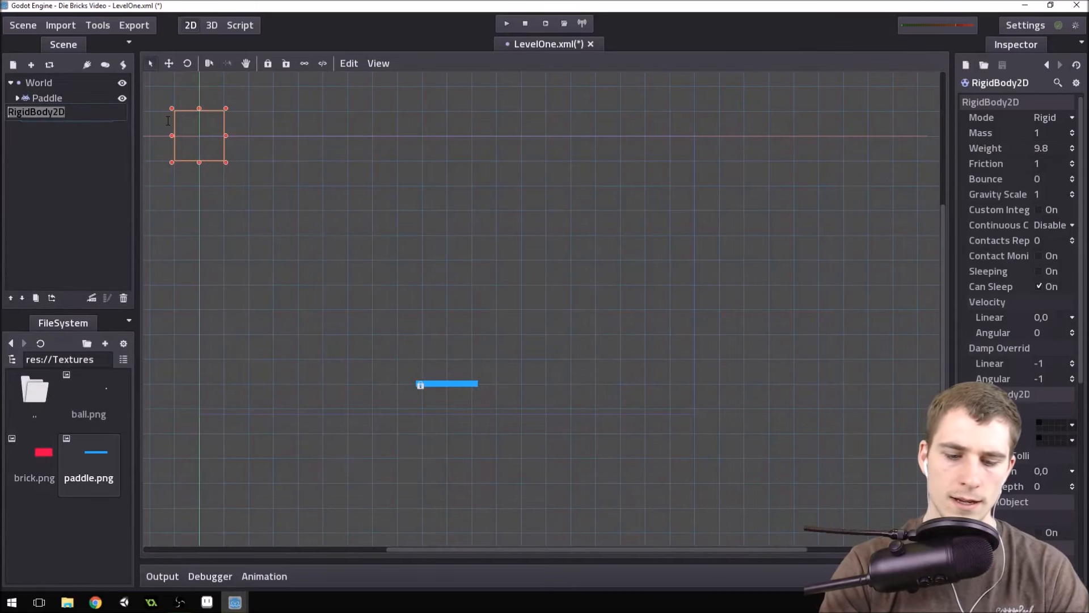
type("Ball")
key("Return")
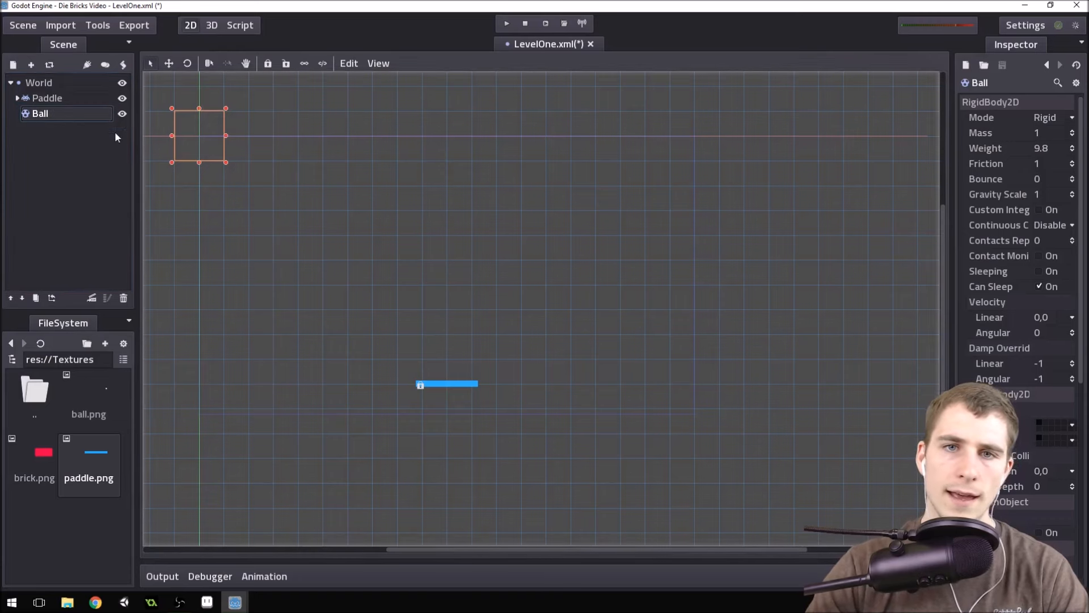
Add a 2D Sprite node as a child of Ball.
left_click(15, 65)
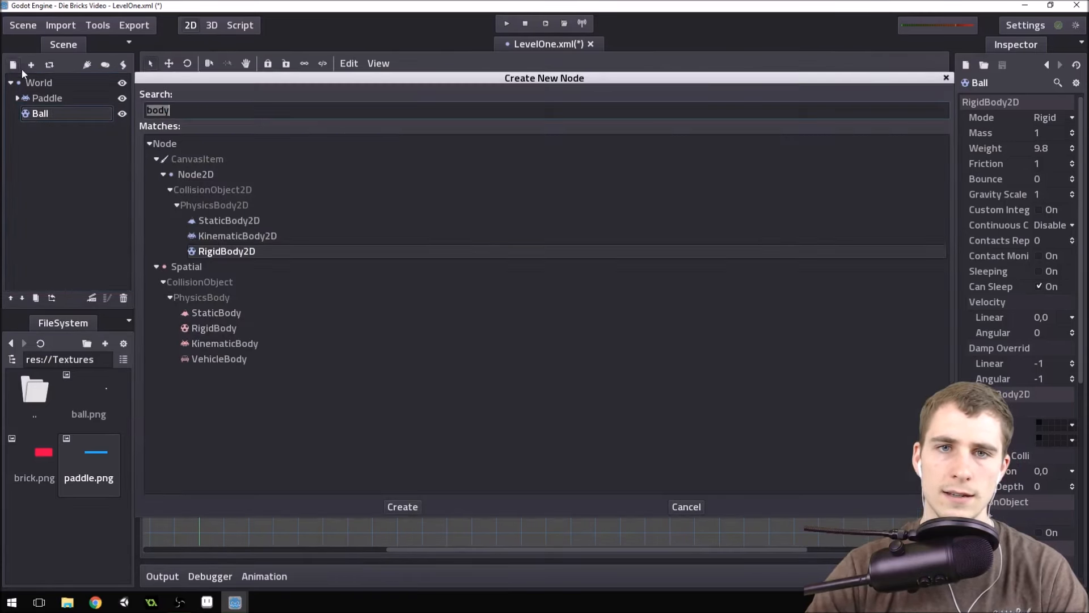
type("sprite")
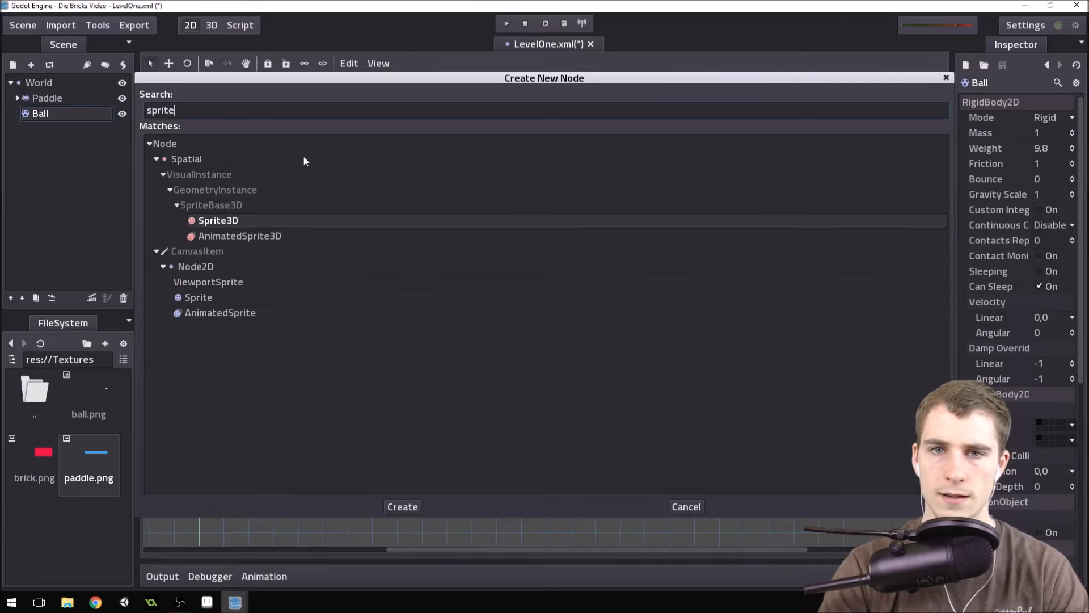
double_click(212, 300)
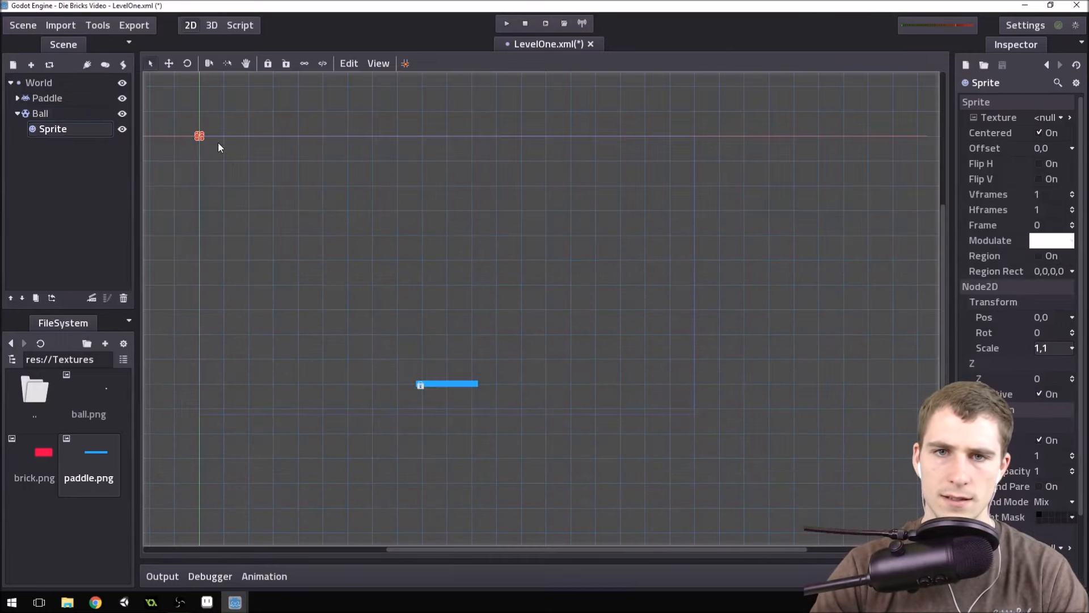
Load ball.png from res://Textures as the texture of Ball's Sprite.
scroll(188, 108, "up", 4)
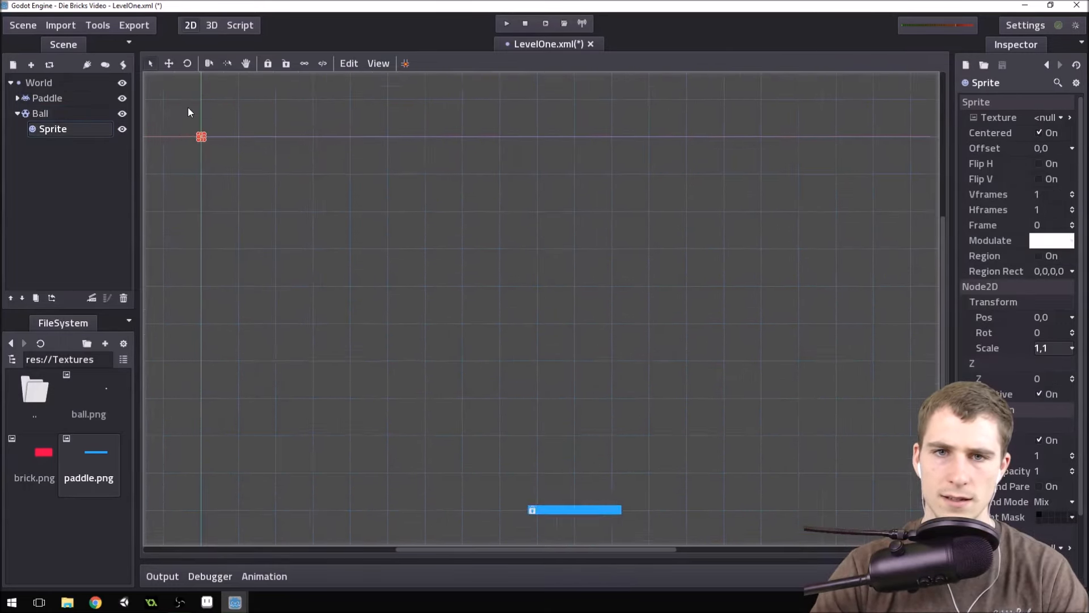
left_click(1062, 118)
left_click(1023, 185)
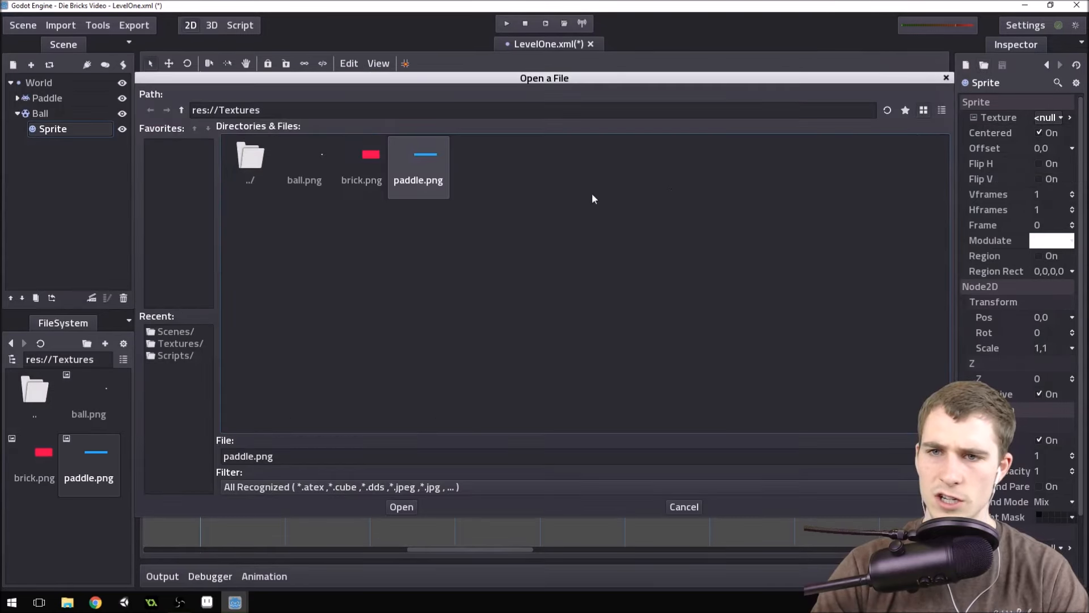
double_click(305, 161)
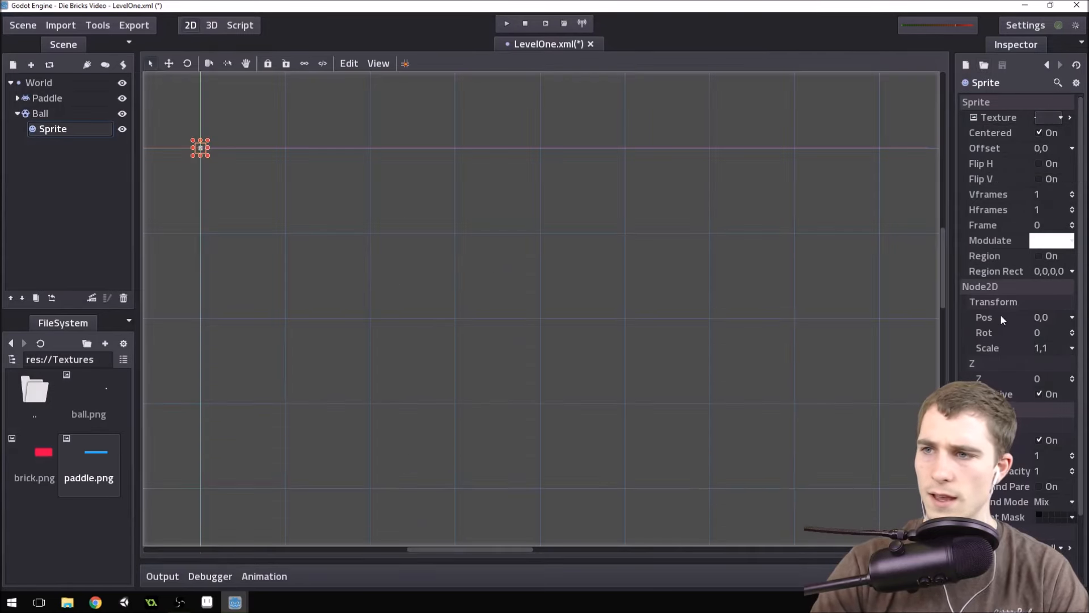
Set the scale of Ball's Sprite to 4 in both X and Y.
left_click(1077, 348)
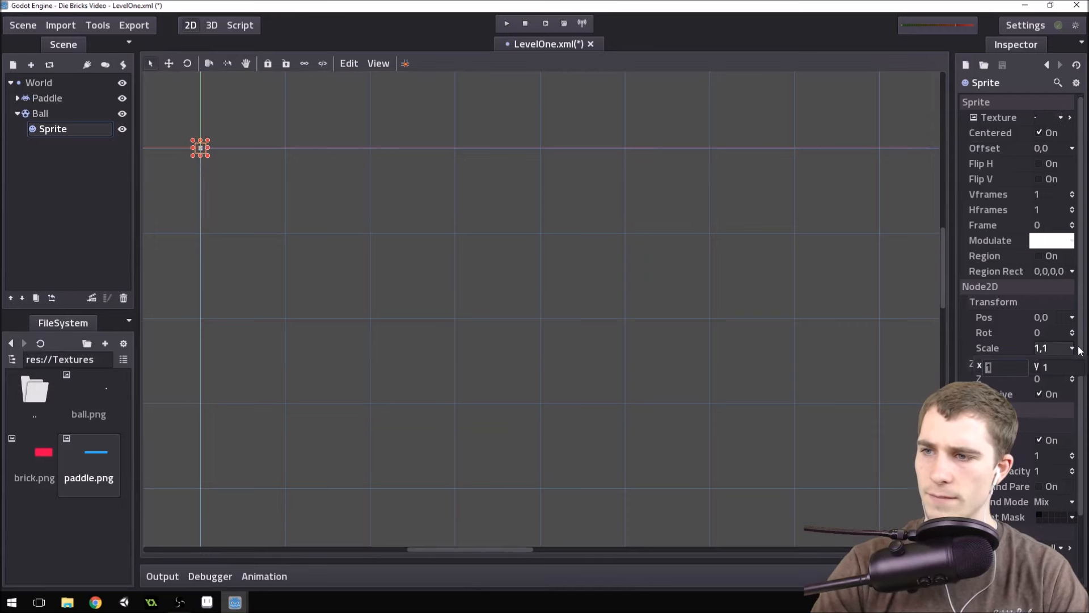
type("4")
key("Tab")
type("4")
key("Return")
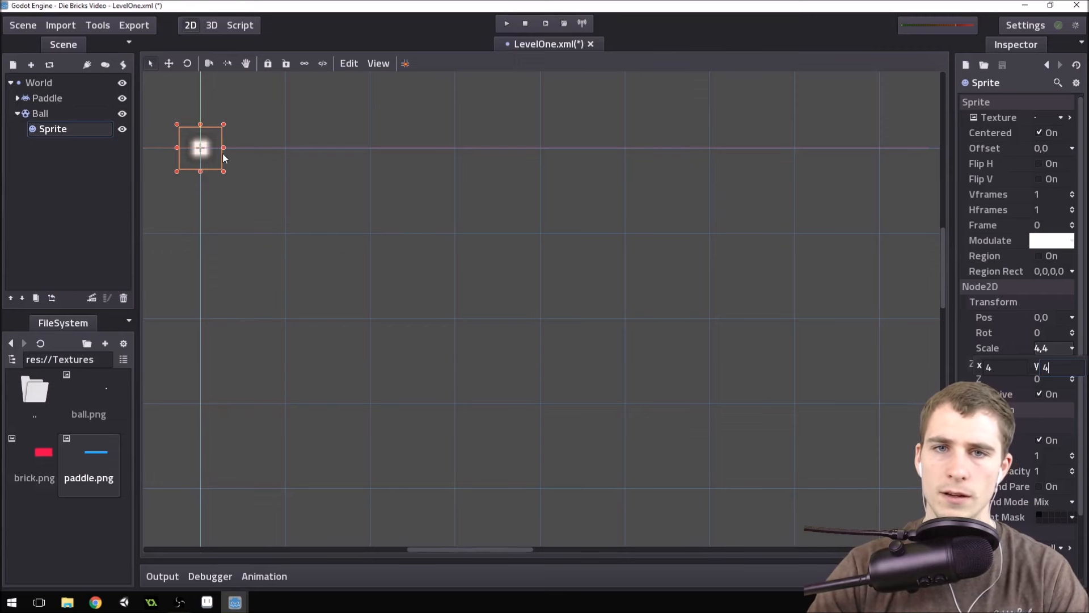
Turn off the Mipmaps and Filter flags of the ball.png texture on Ball's Sprite.
left_click(1060, 118)
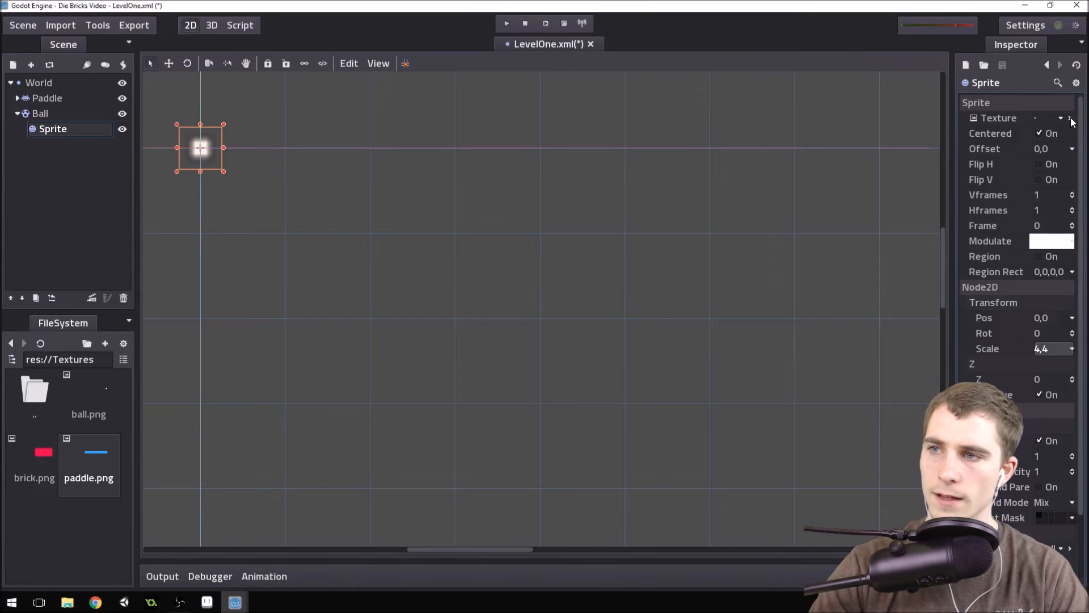
left_click(1071, 118)
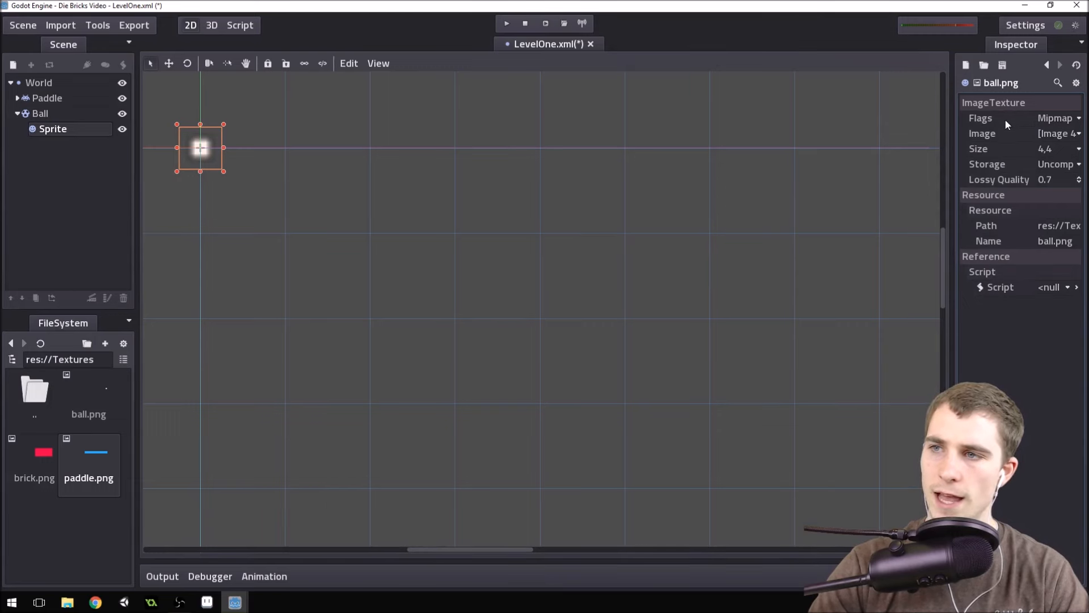
left_click(1071, 121)
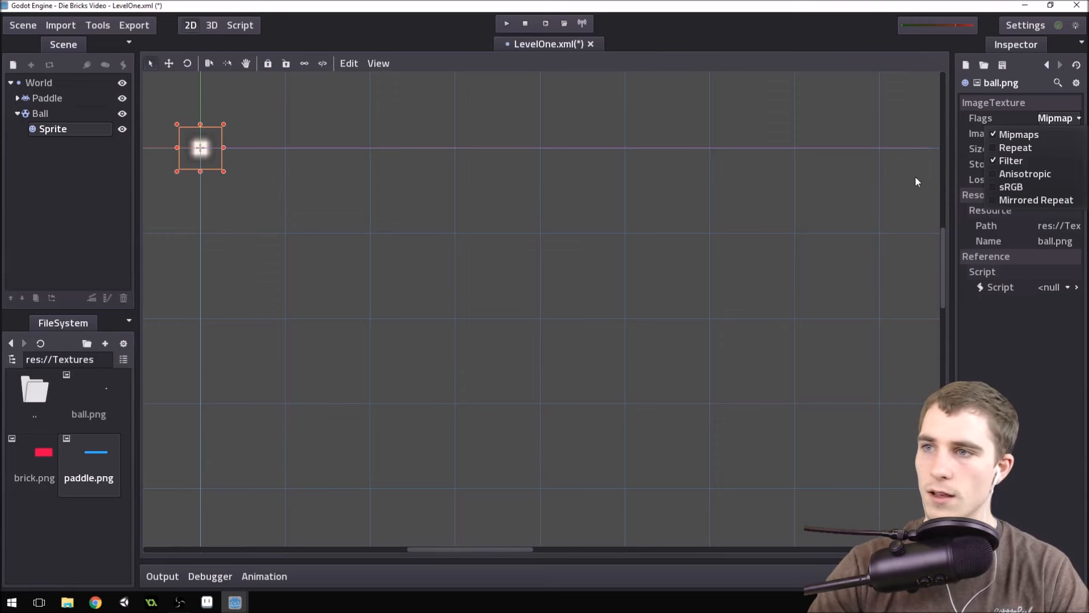
left_click(1021, 134)
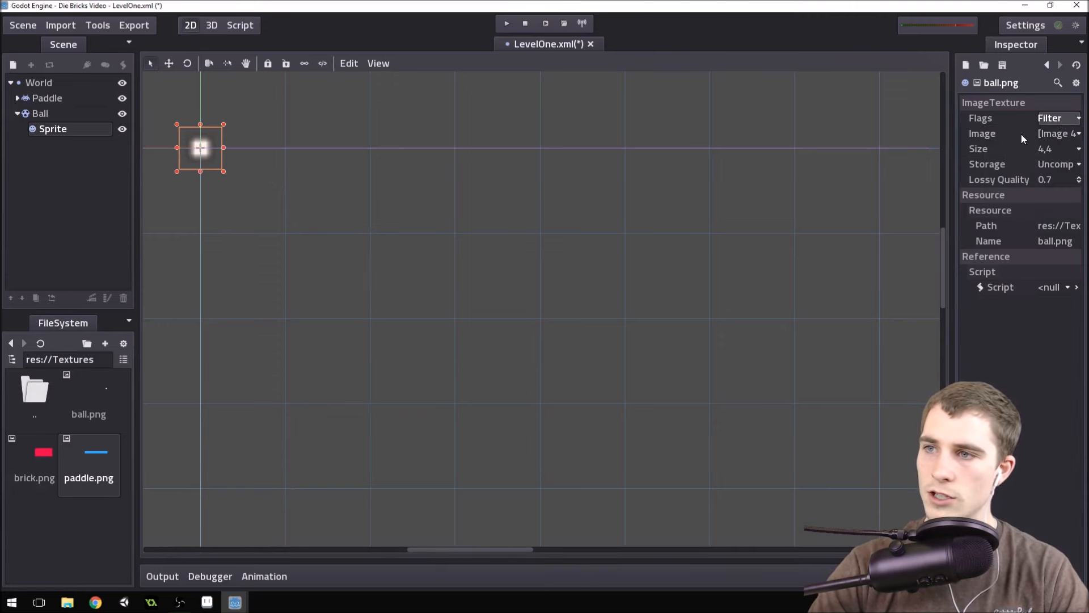
left_click(1066, 121)
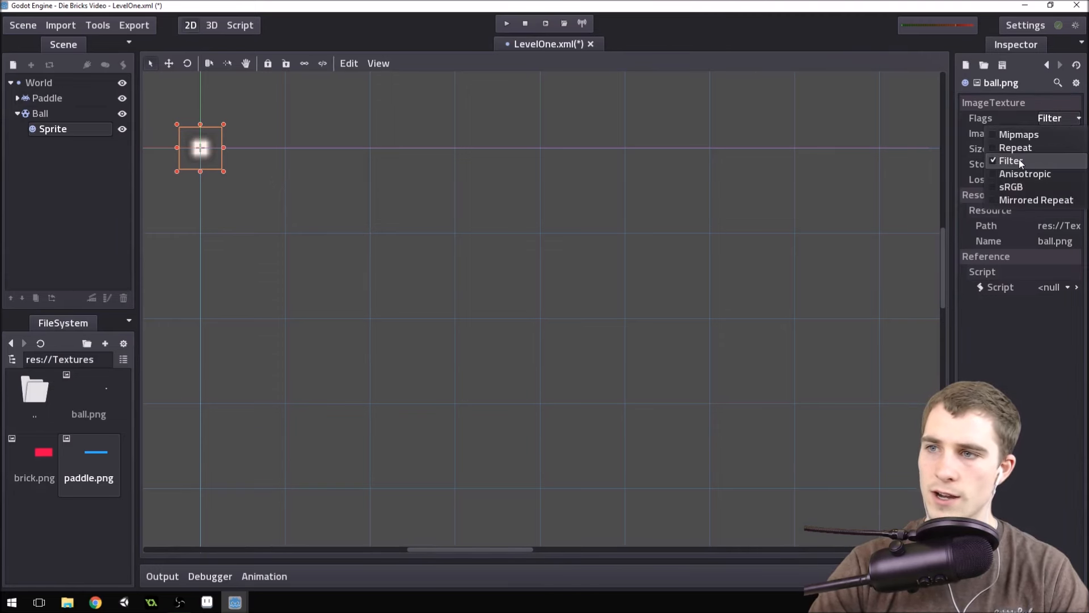
left_click(1019, 160)
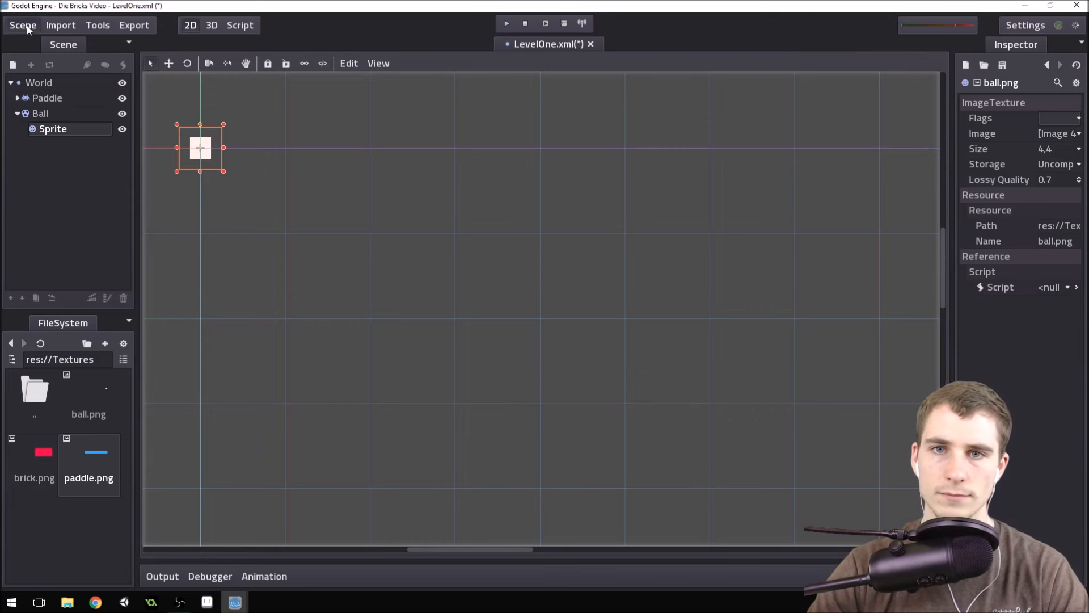
Turn off the Mipmaps and Filter flags of the paddle.png texture on Paddle's Sprite.
left_click(17, 99)
left_click(70, 113)
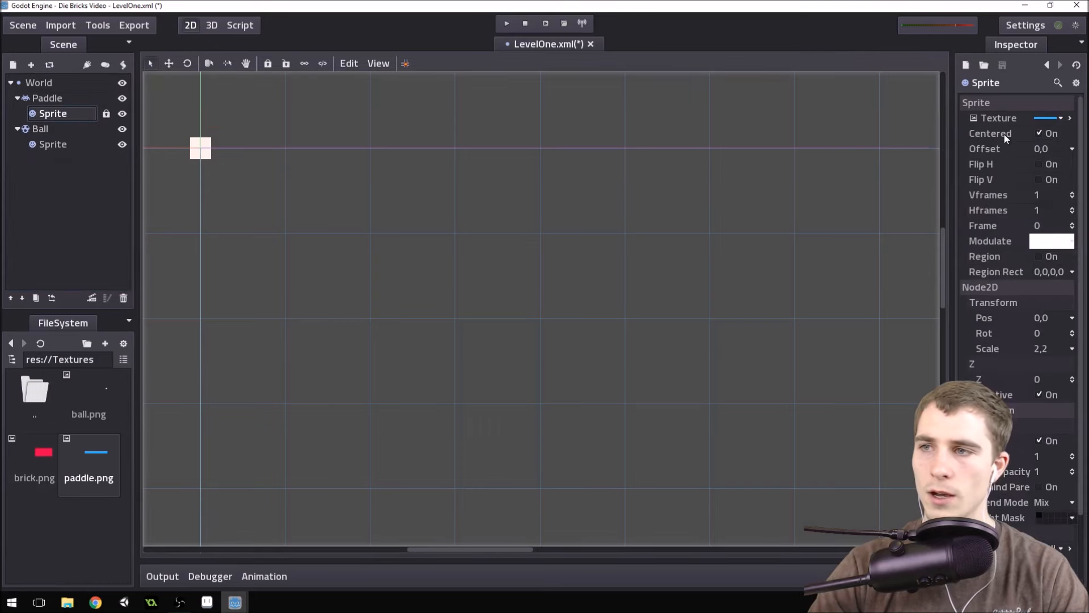
left_click(1049, 118)
left_click(1056, 118)
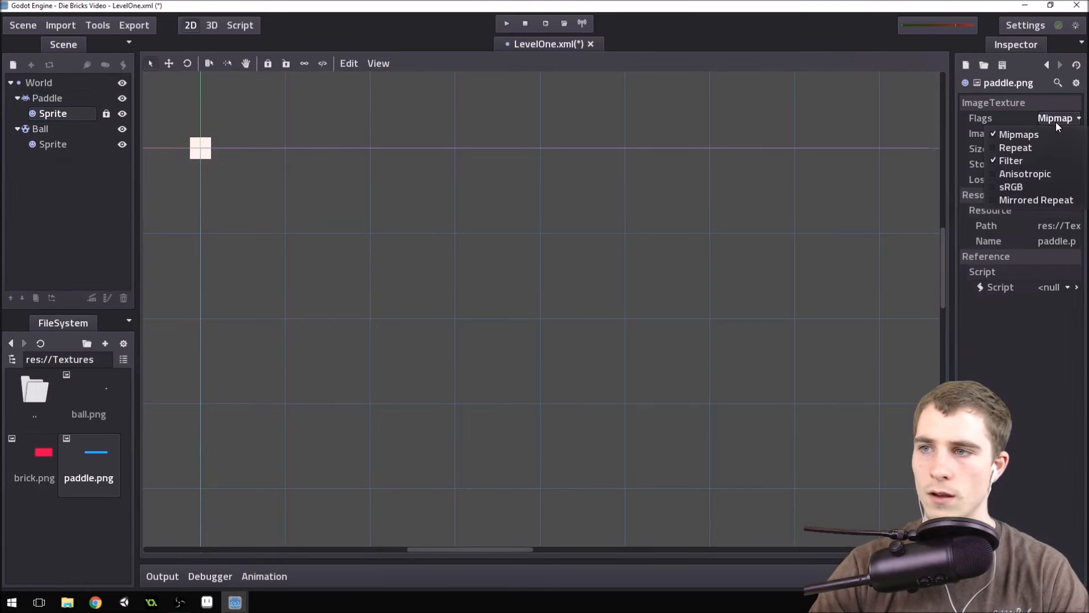
left_click(1009, 136)
left_click(1055, 119)
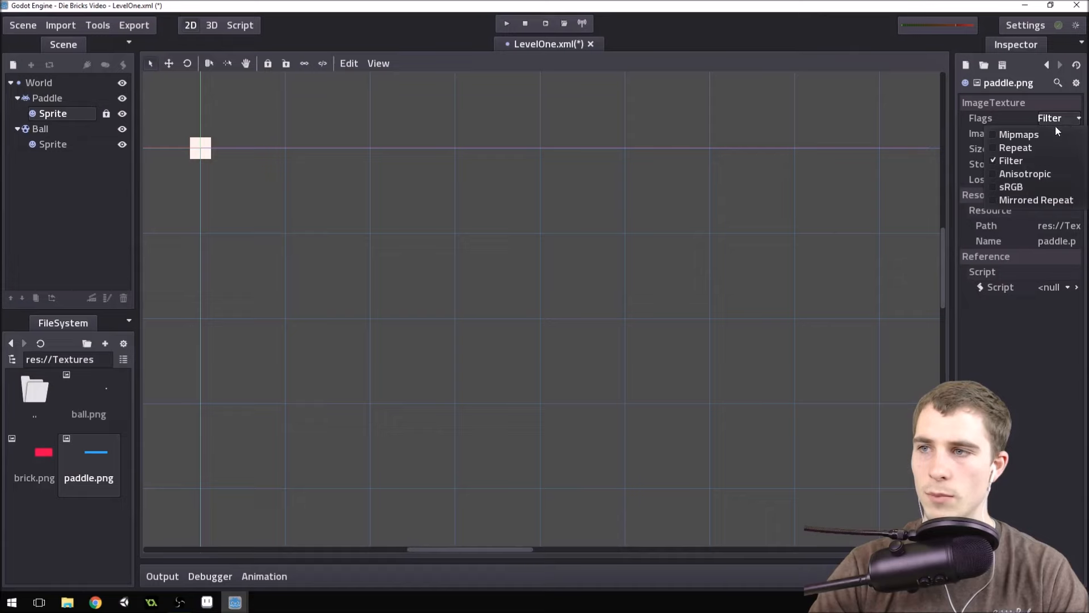
left_click(1013, 160)
Lock Ball's Sprite in place so it cannot be moved separately in the viewport.
scroll(533, 311, "down", 8)
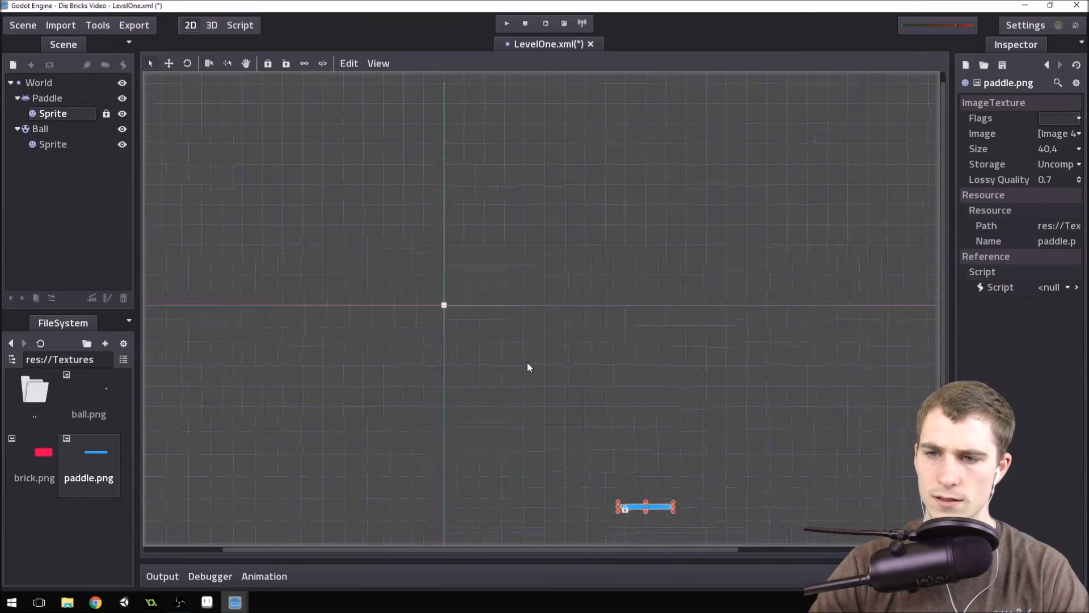
scroll(557, 370, "up", 3)
scroll(613, 341, "down", 1)
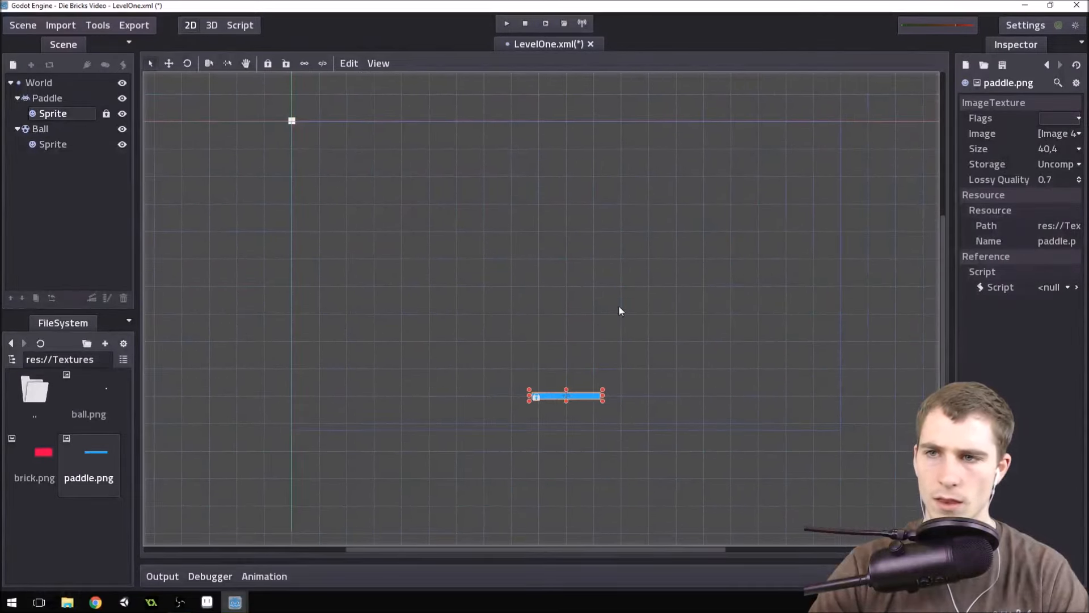
scroll(656, 275, "up", 1)
middle_click_drag(656, 275, 631, 295)
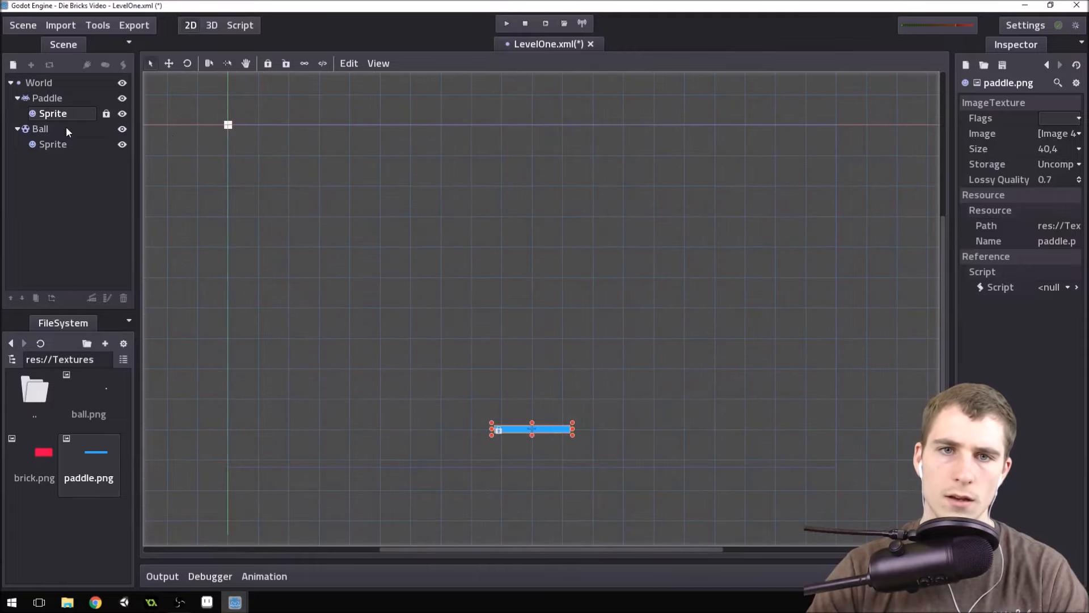
left_click(62, 144)
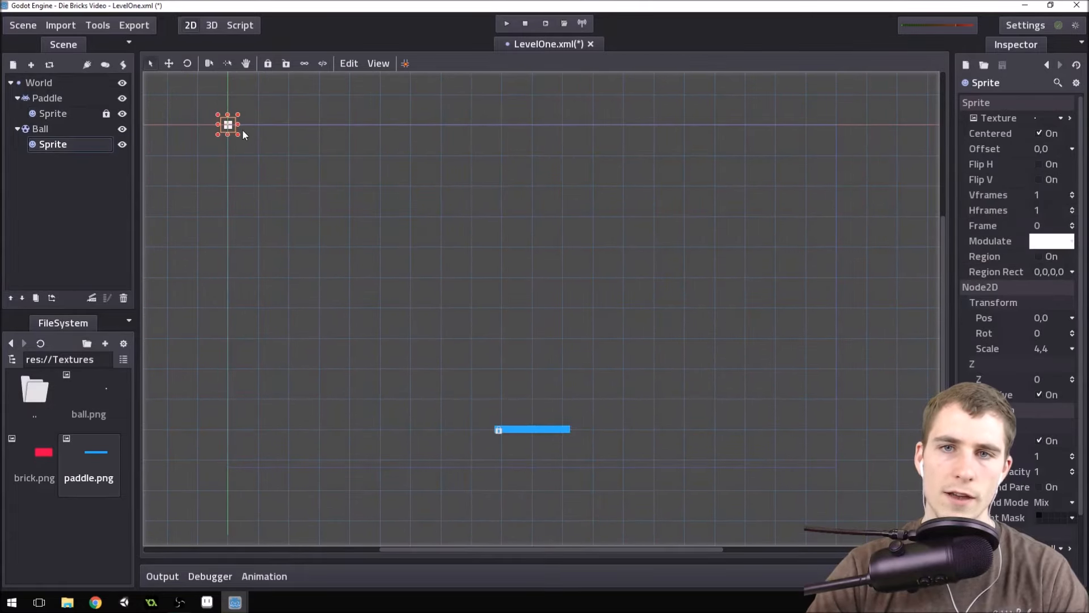
left_click(267, 64)
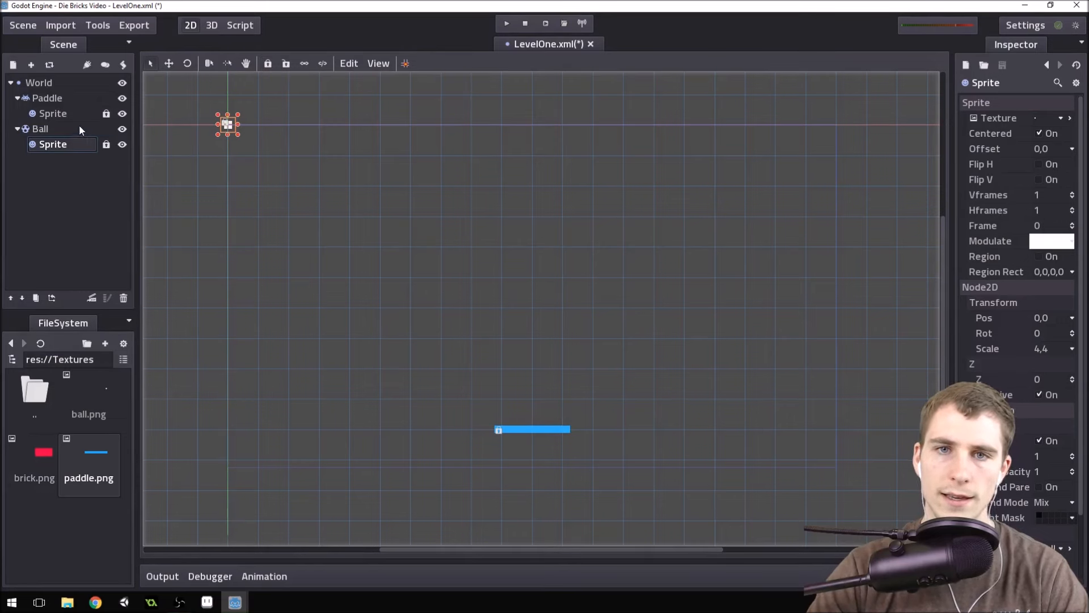
Move the Ball node to just above the centre of the paddle, and collapse the Ball and Paddle branches.
left_click(64, 127)
left_click_drag(243, 141, 544, 417)
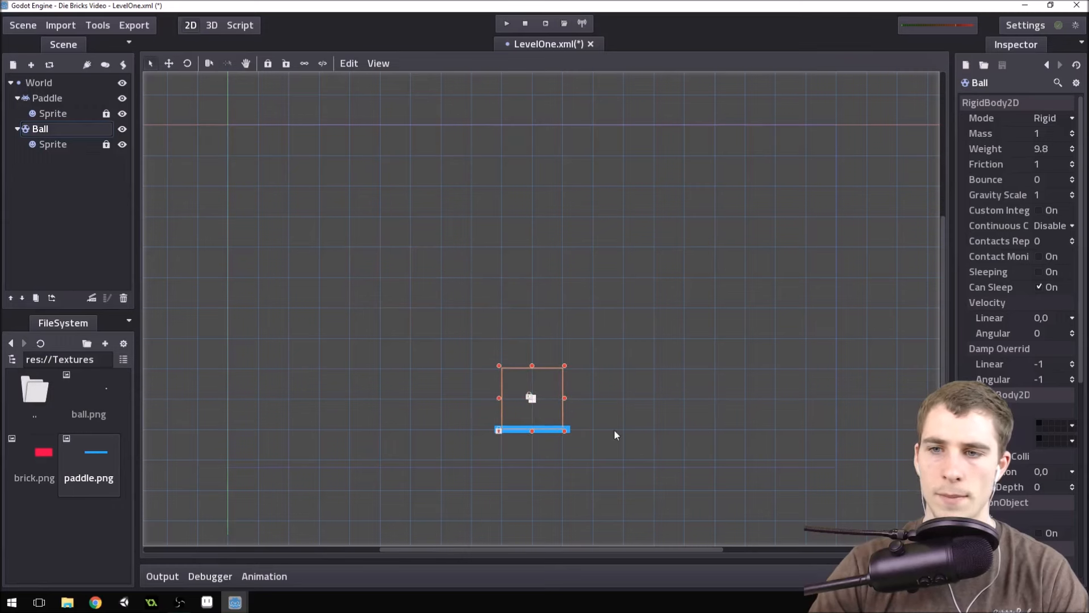
left_click(17, 129)
left_click(17, 98)
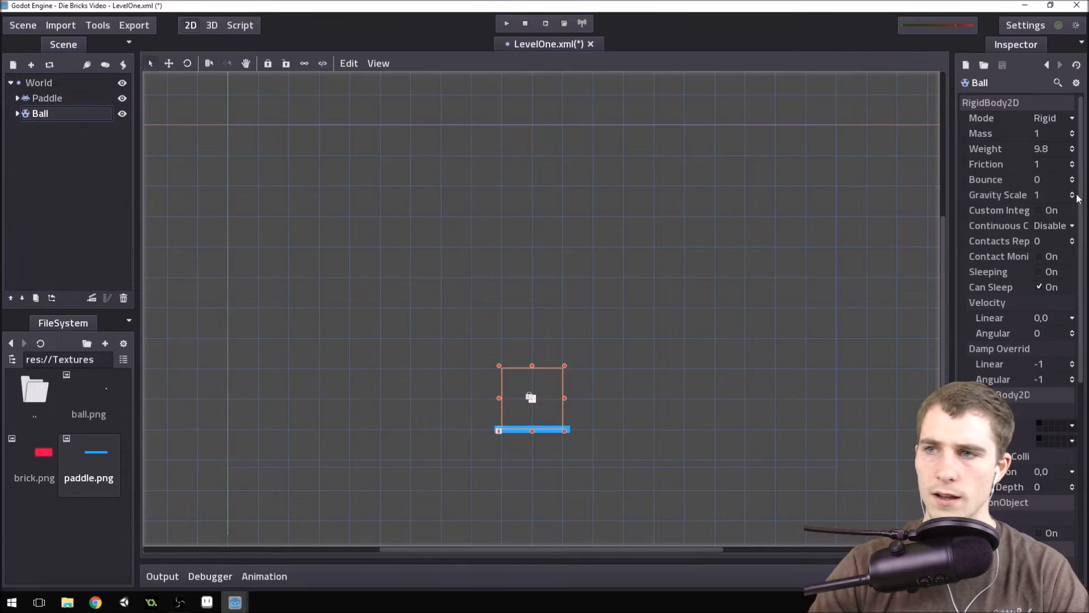
Set the Ball's Bounce to 1 and its Gravity Scale to 0.
scroll(1047, 345, "down", 5)
scroll(1051, 329, "up", 5)
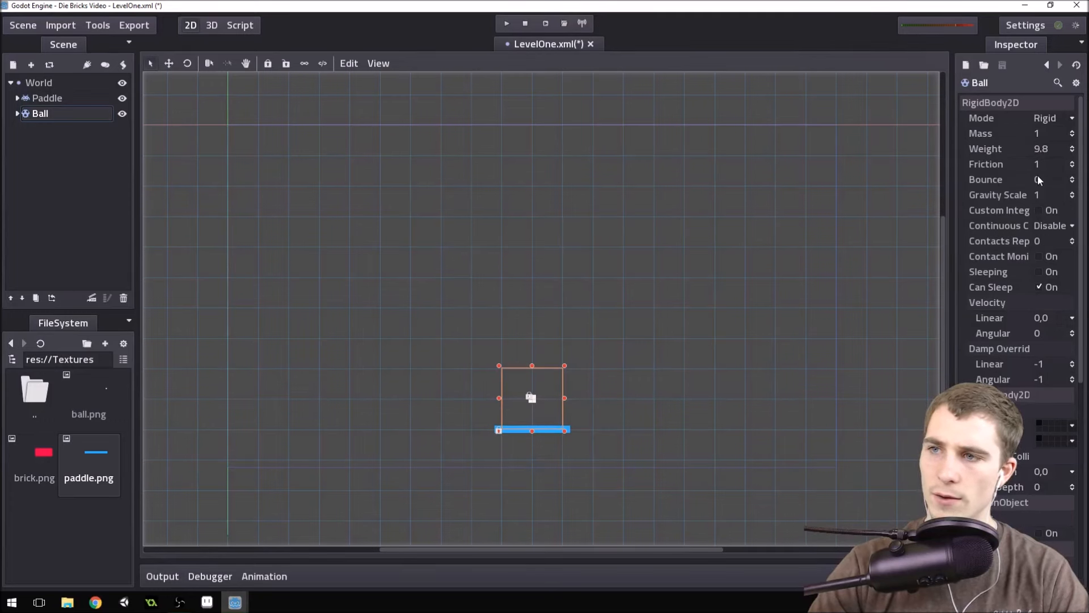
scroll(1016, 303, "down", 4)
scroll(1016, 300, "up", 4)
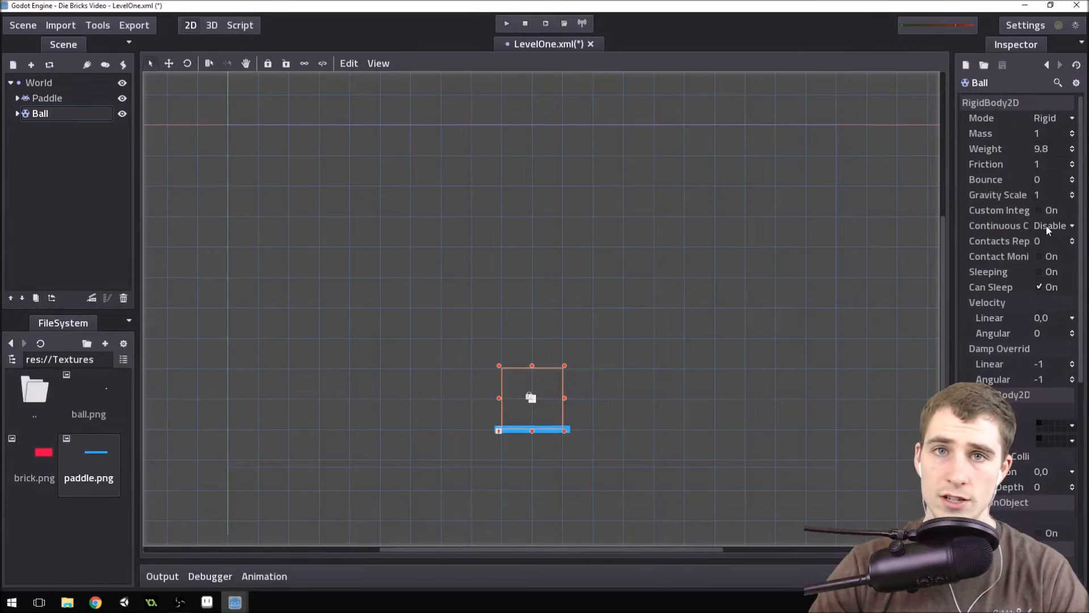
left_click(1047, 179)
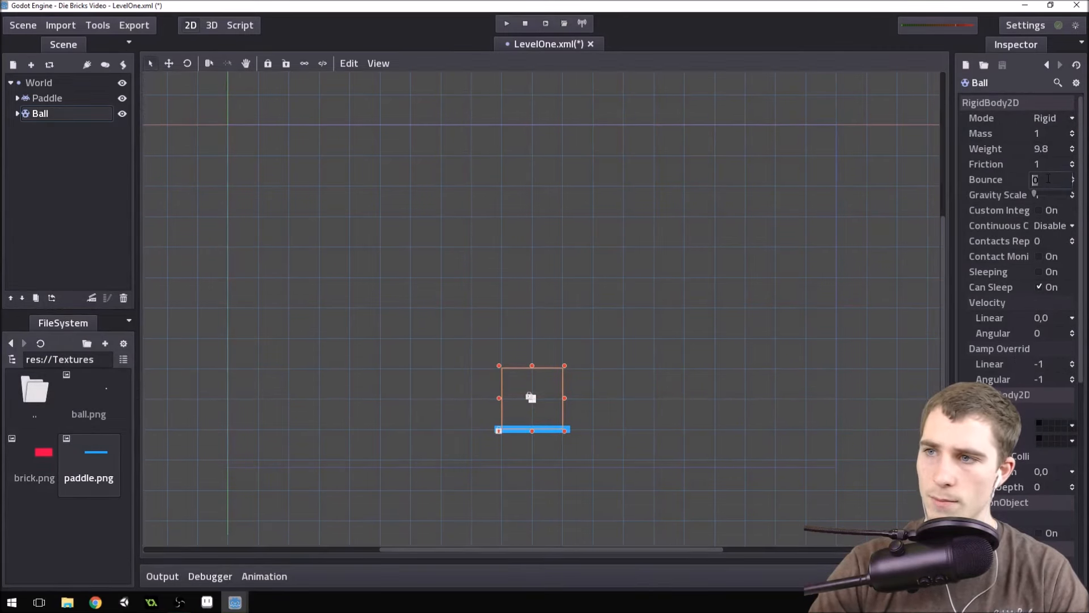
type("1")
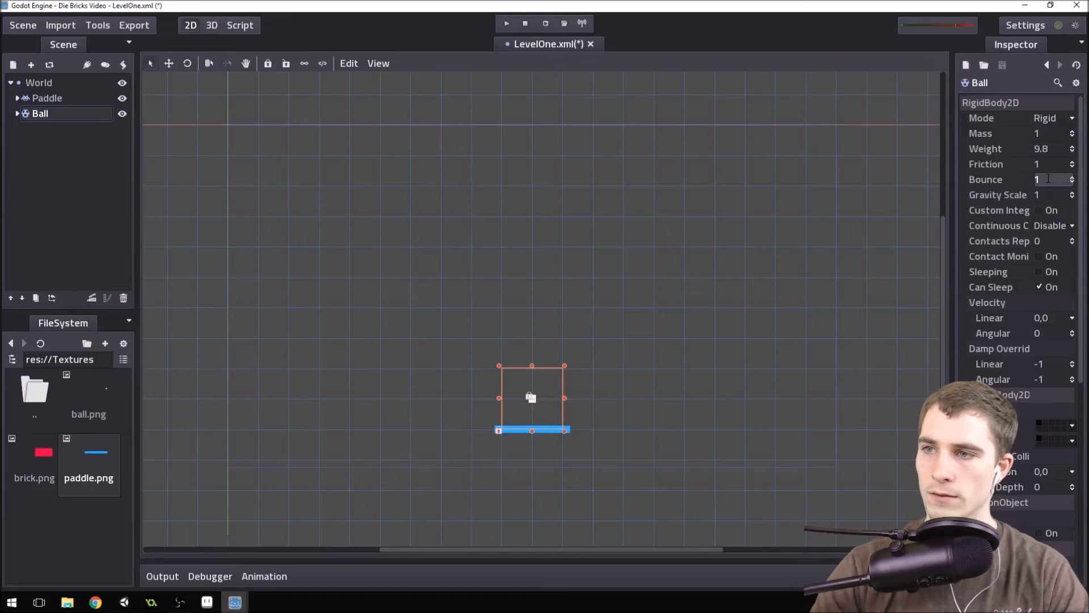
left_click(1054, 194)
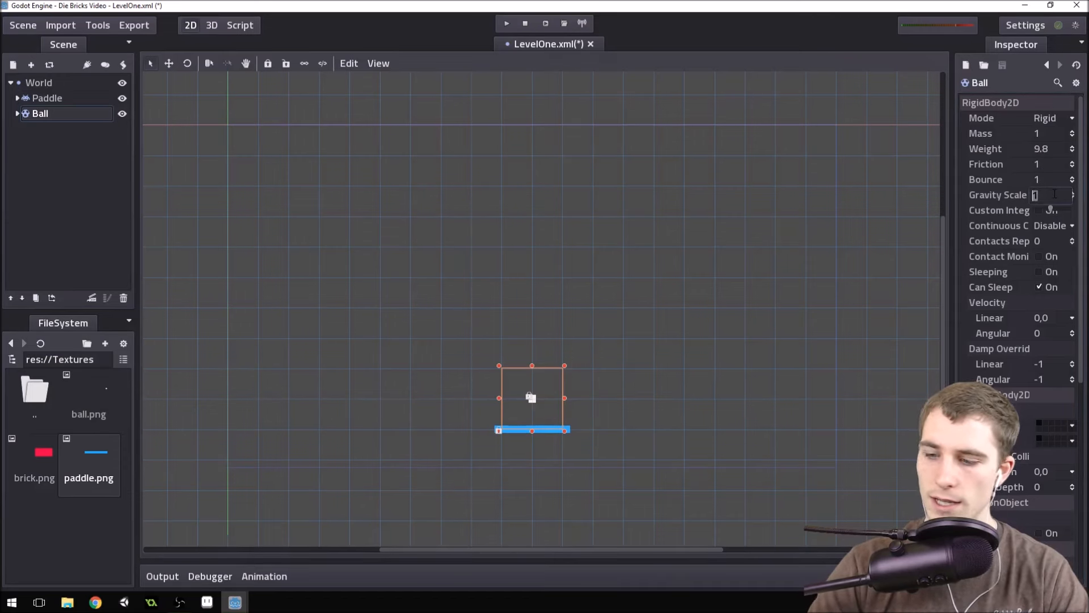
type("0")
key("Return")
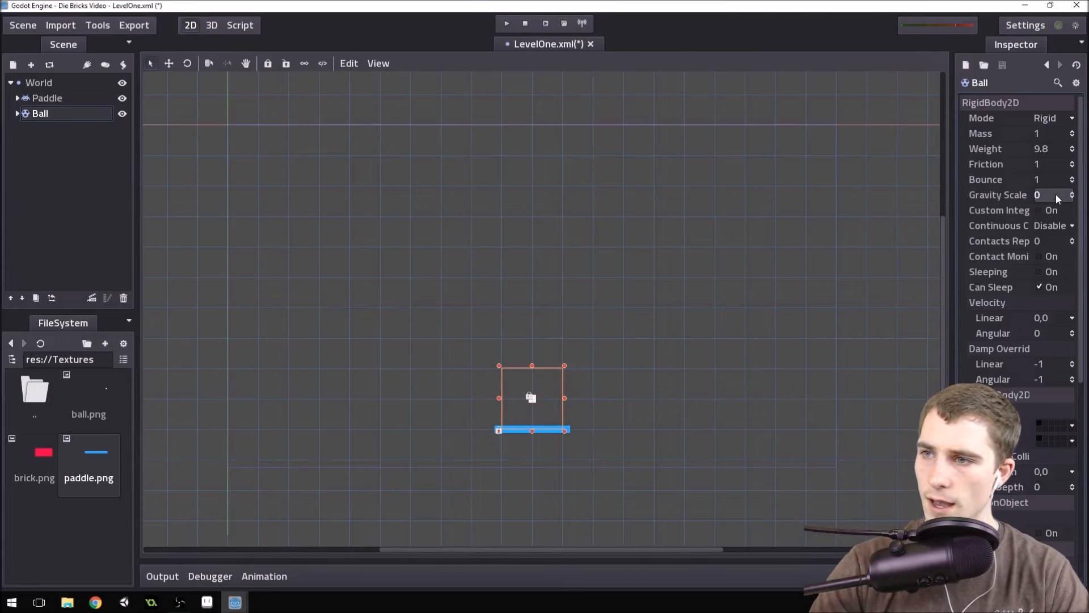
Set both the Linear and Angular Damp Override of the Ball to 0.
scroll(1059, 210, "down", 3)
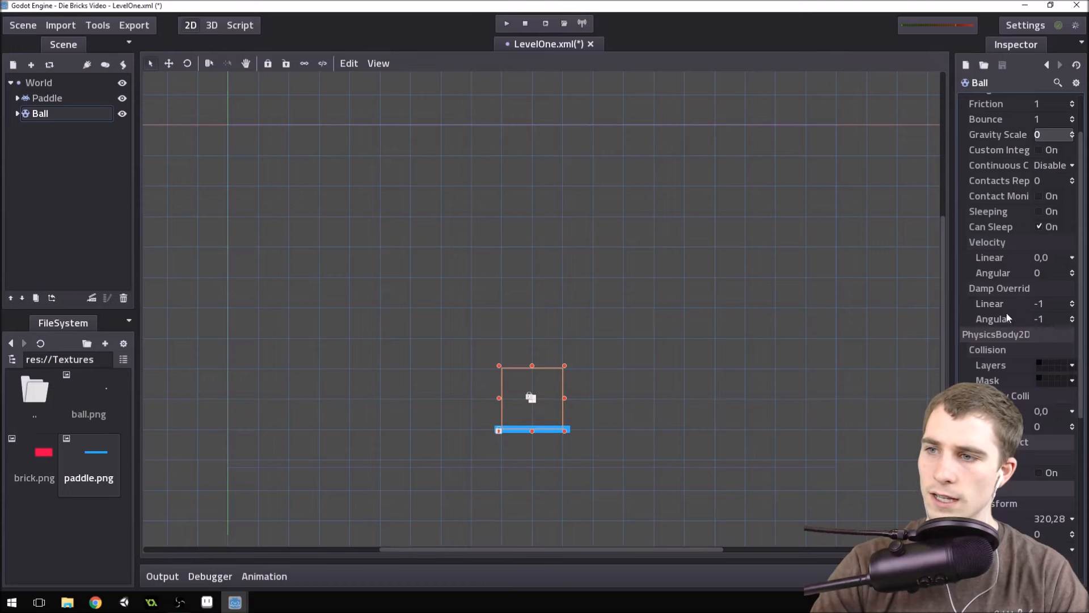
left_click(1047, 304)
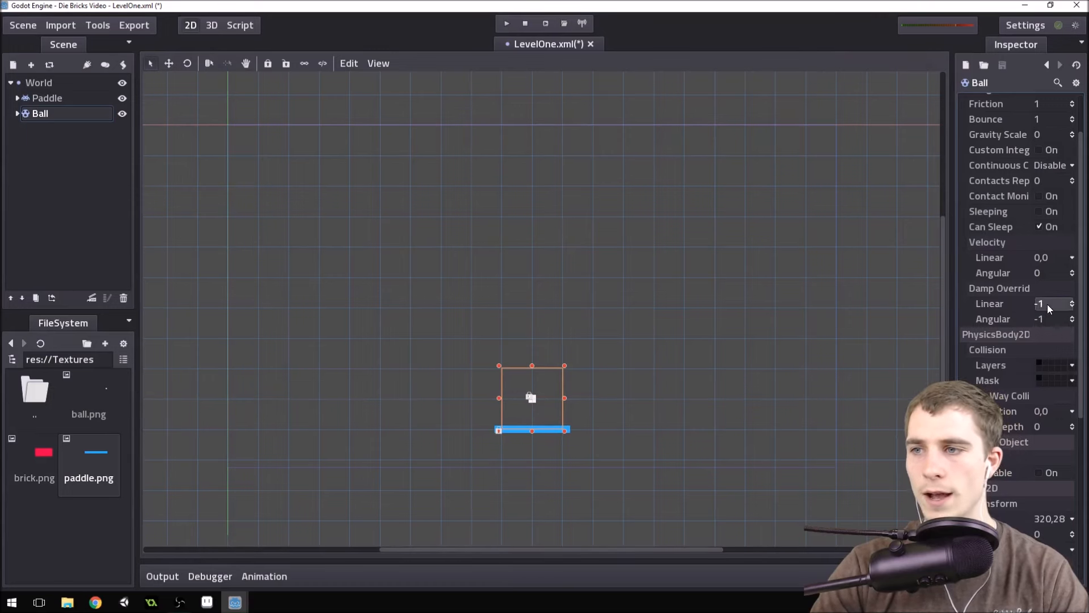
type("0")
key("Return")
left_click(1050, 317)
type("0")
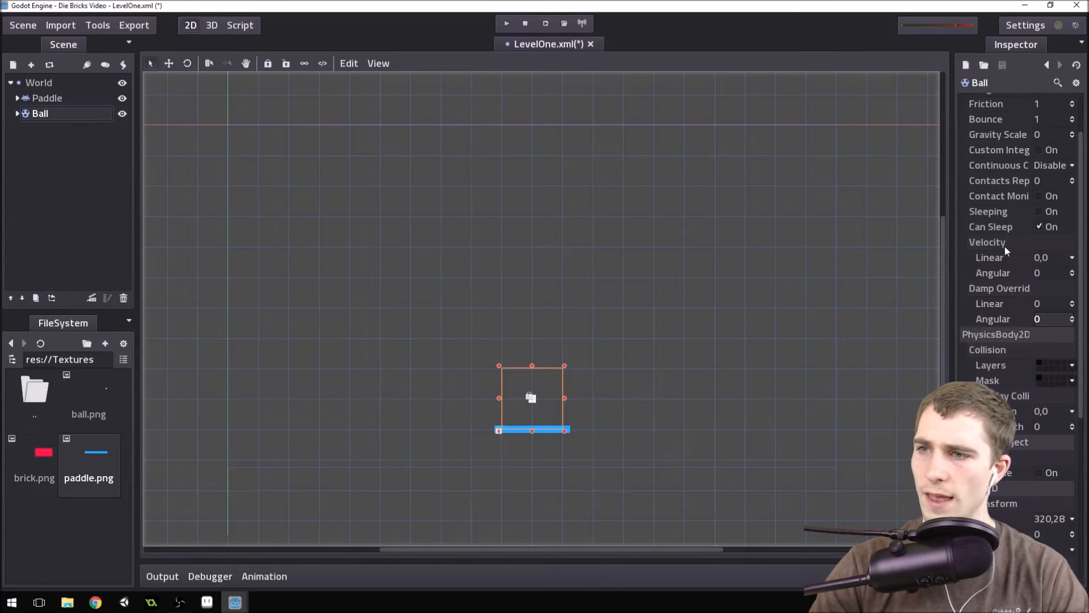
Set the Ball's Linear Velocity to X 200 and Y -200.
scroll(1030, 223, "up", 2)
scroll(1032, 247, "down", 5)
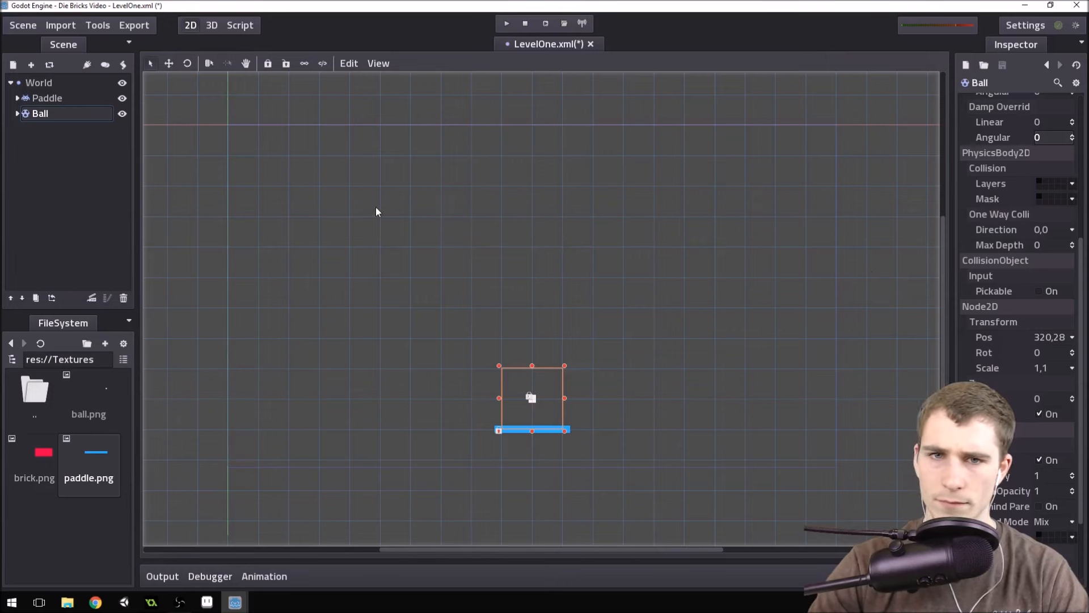
scroll(1025, 225, "up", 5)
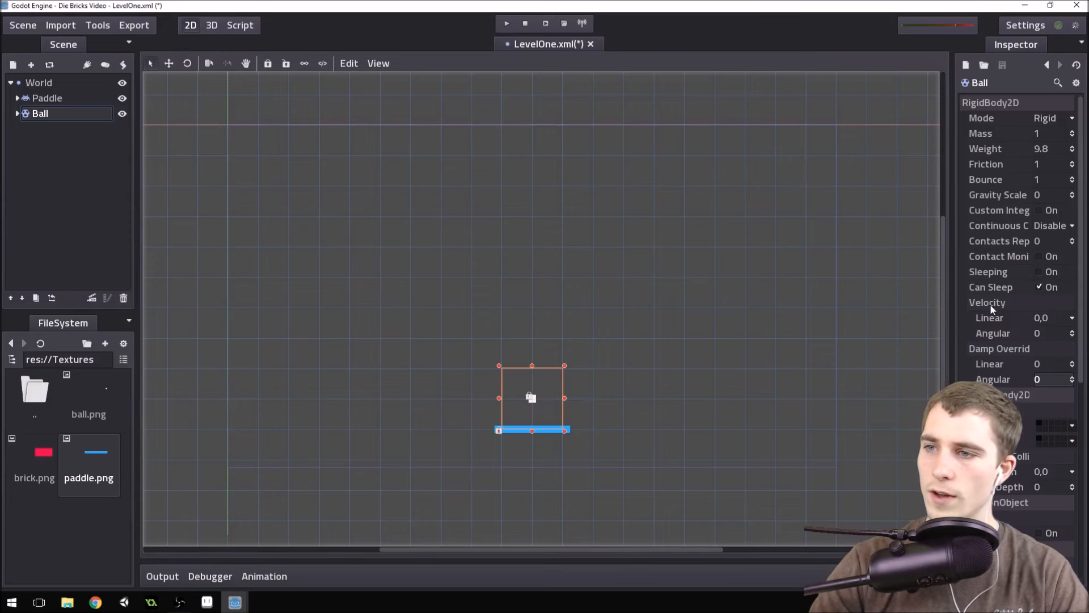
left_click(1048, 320)
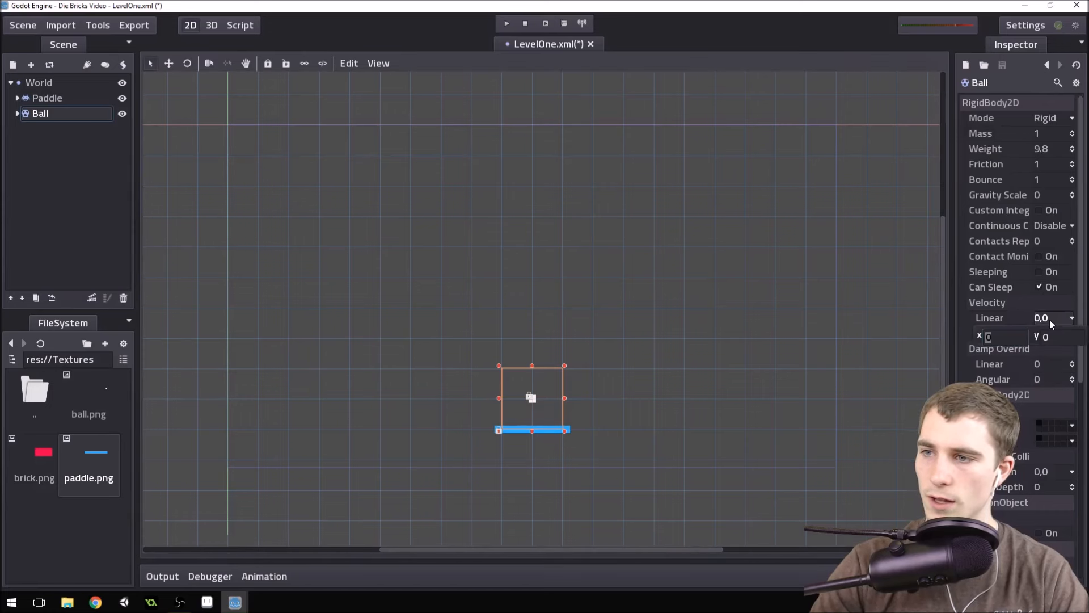
type("200")
key("Tab")
type("-200")
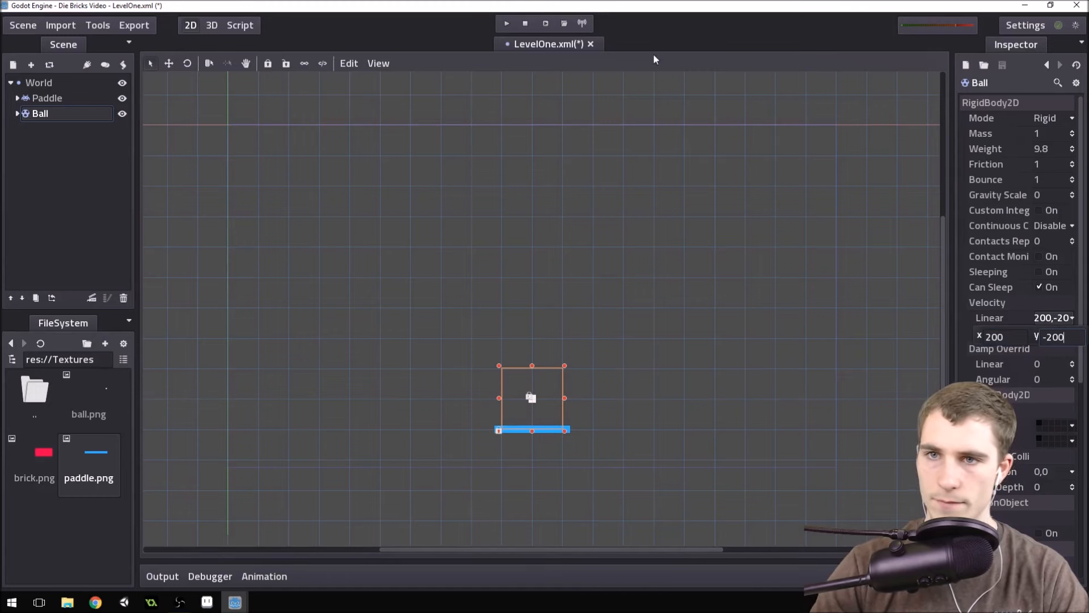
Run the project to check the ball's launch motion, and close the game window.
left_click(400, 42)
key("F5")
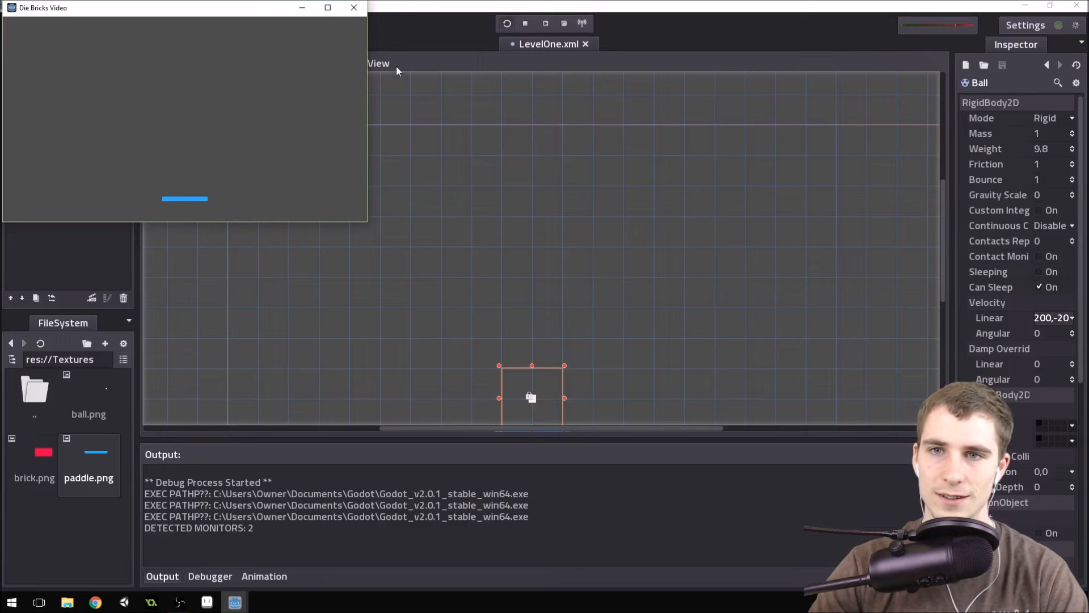
left_click(354, 7)
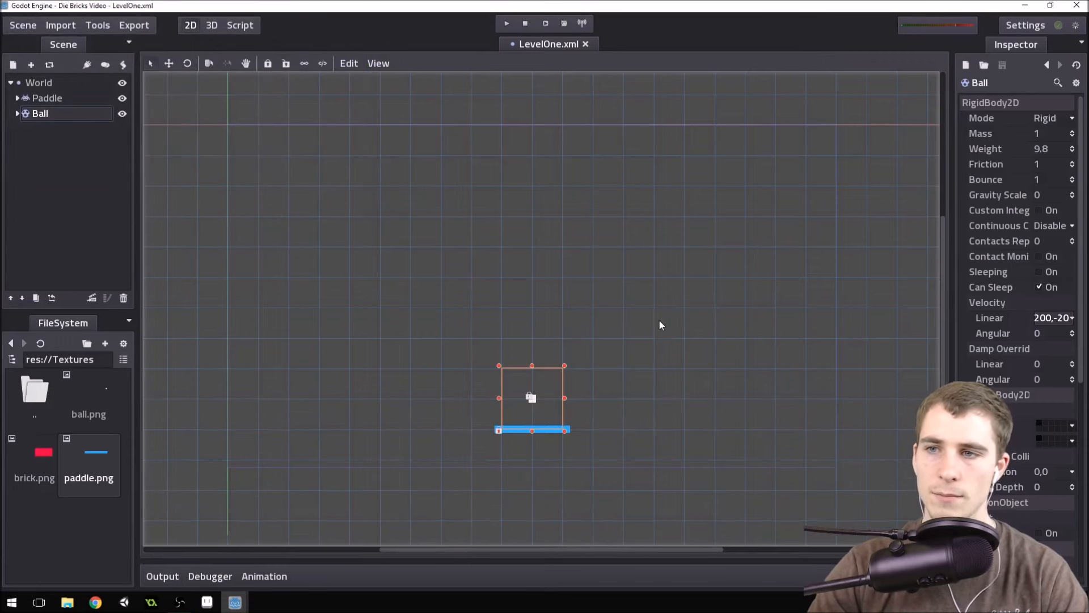
Add a StaticBody2D node as a child of World.
scroll(612, 340, "down", 6)
scroll(478, 332, "down", 4)
scroll(824, 295, "up", 4)
scroll(763, 279, "down", 2)
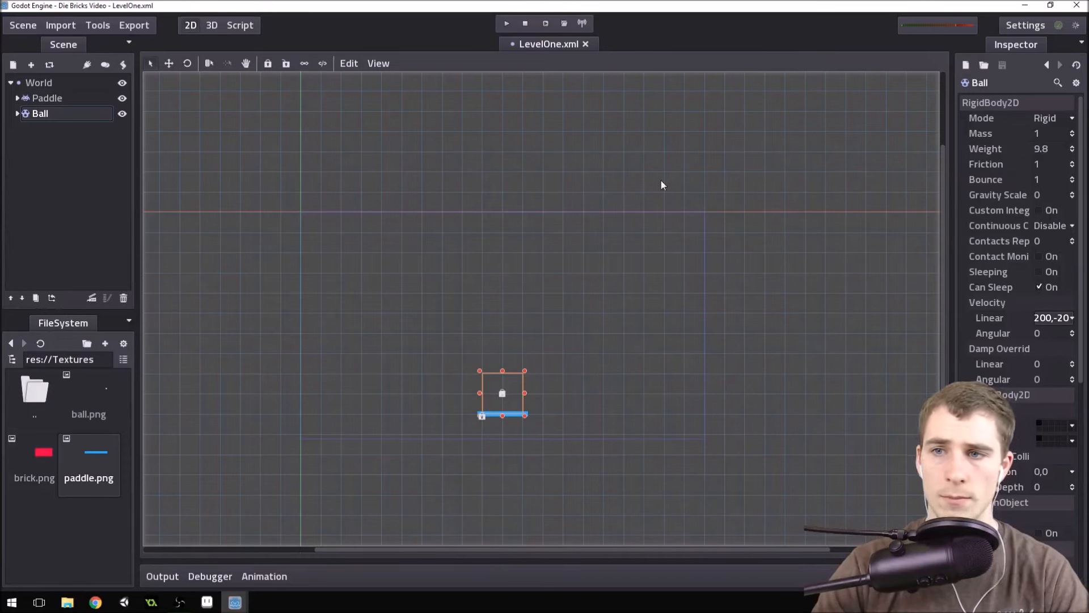
left_click(40, 83)
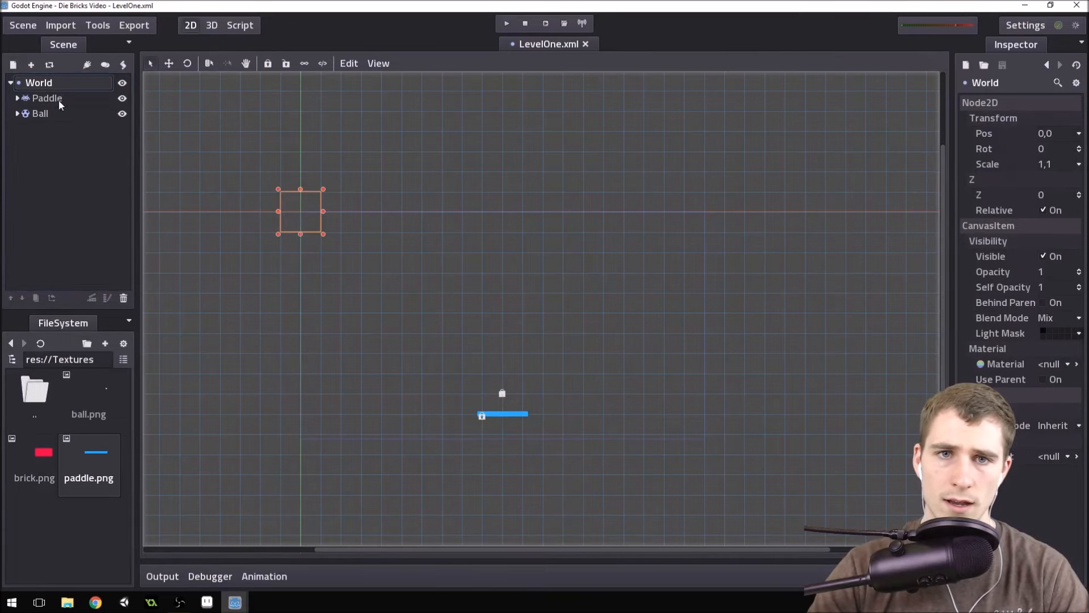
left_click(13, 65)
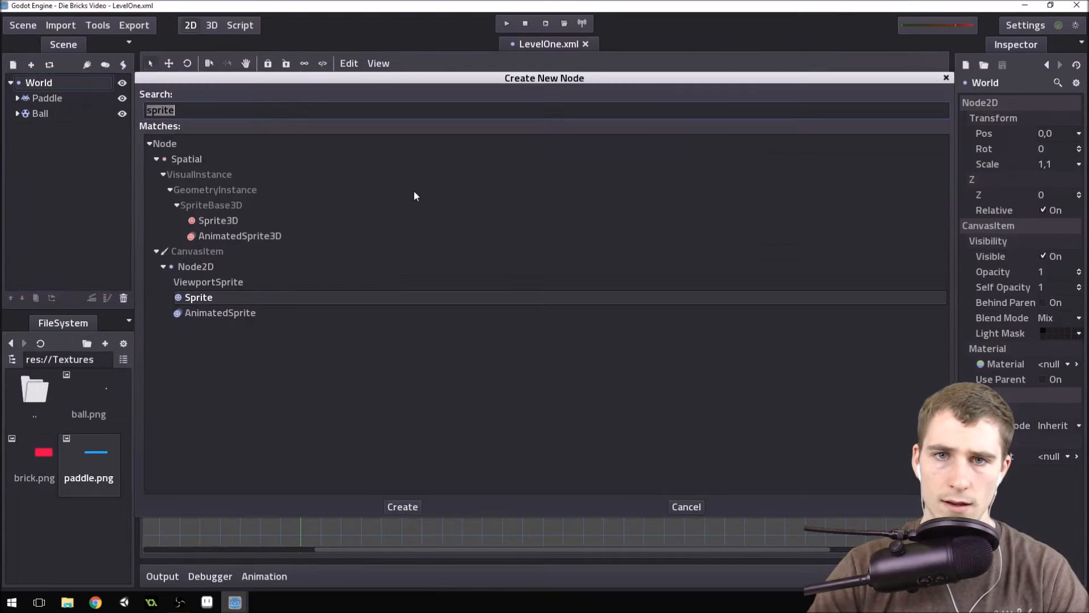
type("body")
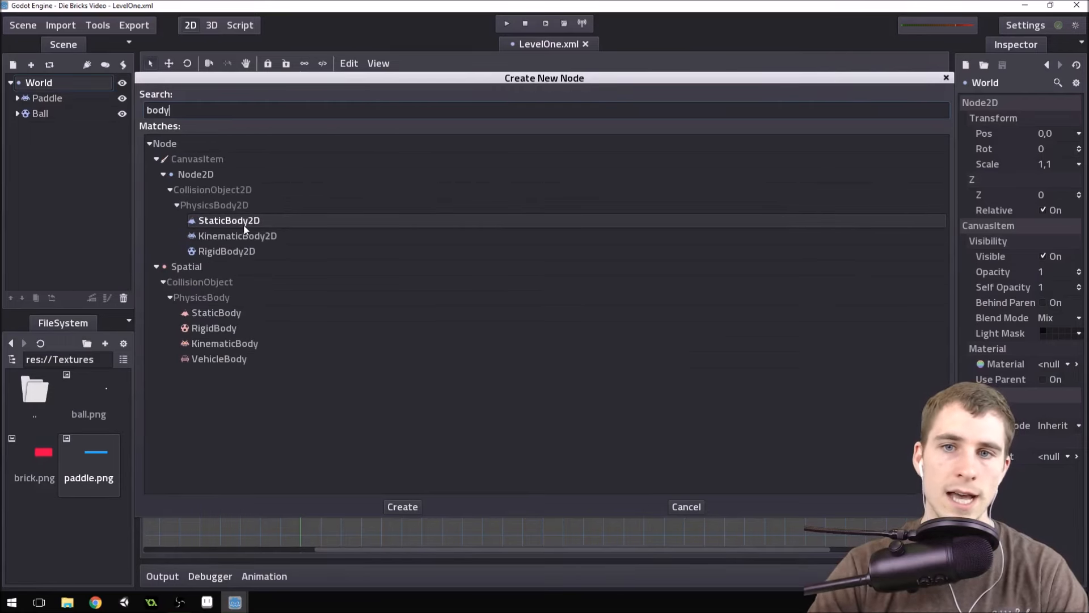
double_click(244, 222)
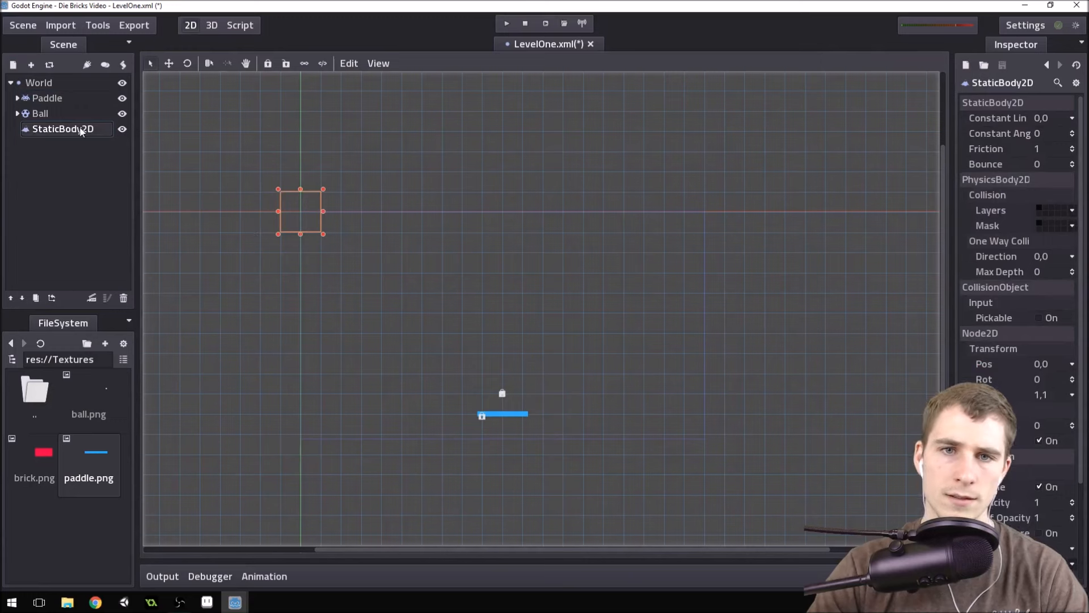
Rename the new StaticBody2D node to Walls.
double_click(100, 132)
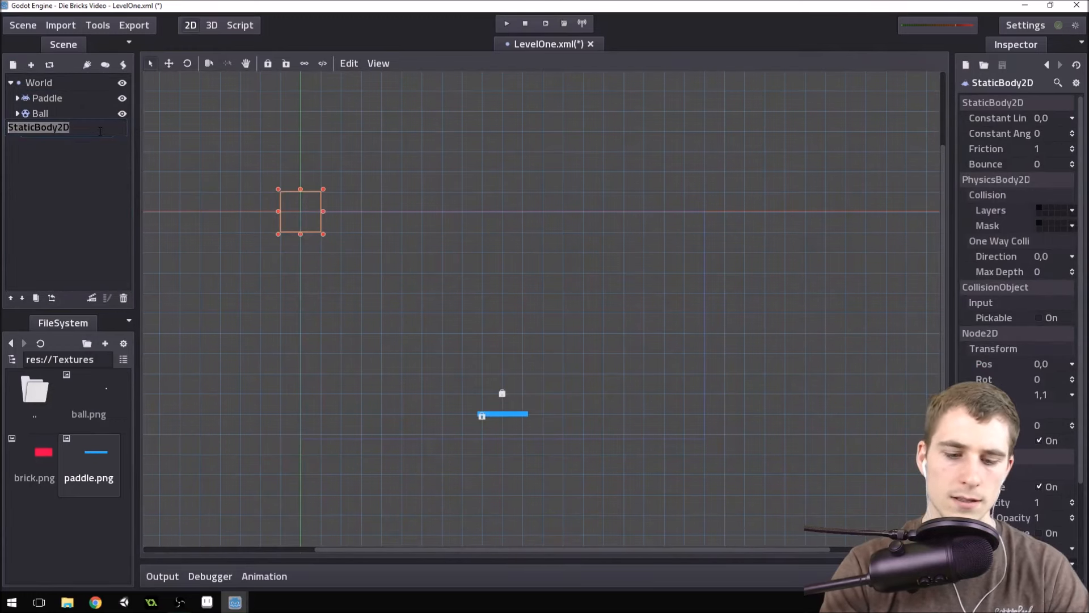
type("Walls")
key("Return")
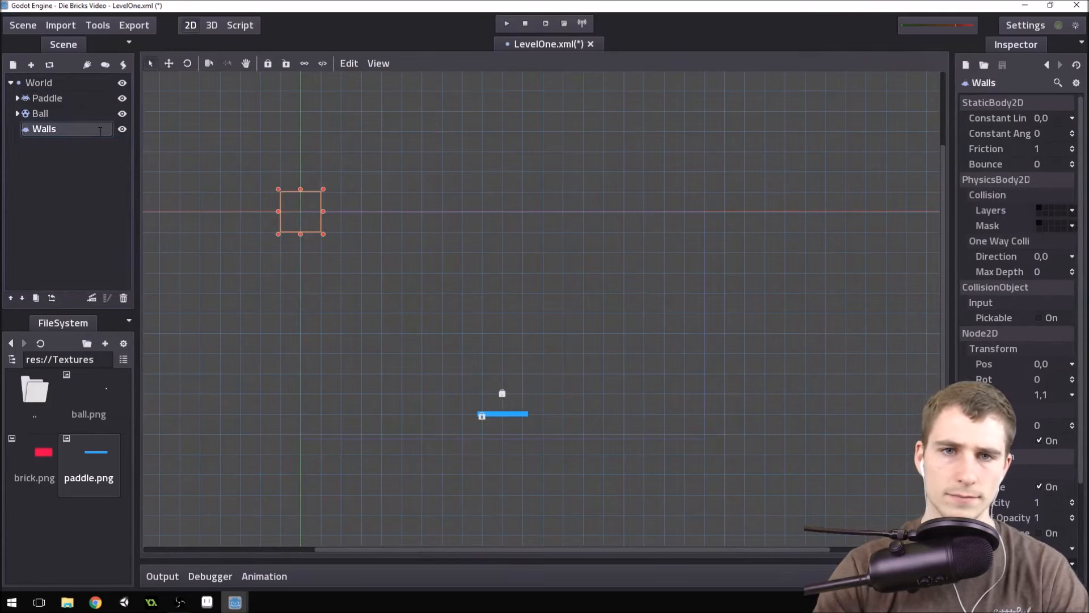
double_click(65, 128)
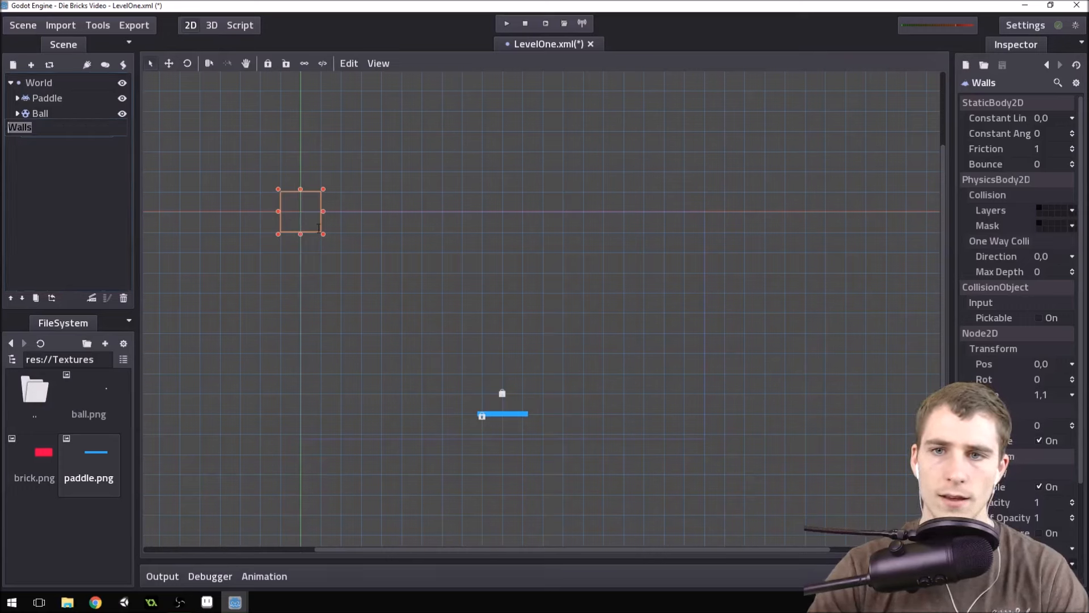
left_click(50, 113)
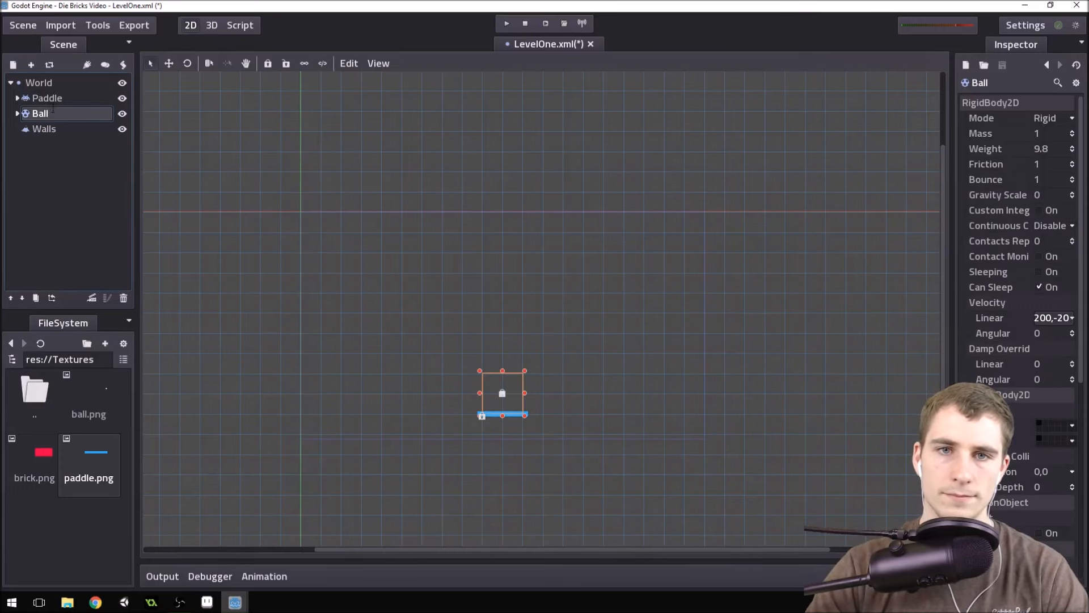
left_click(53, 100)
left_click(62, 132)
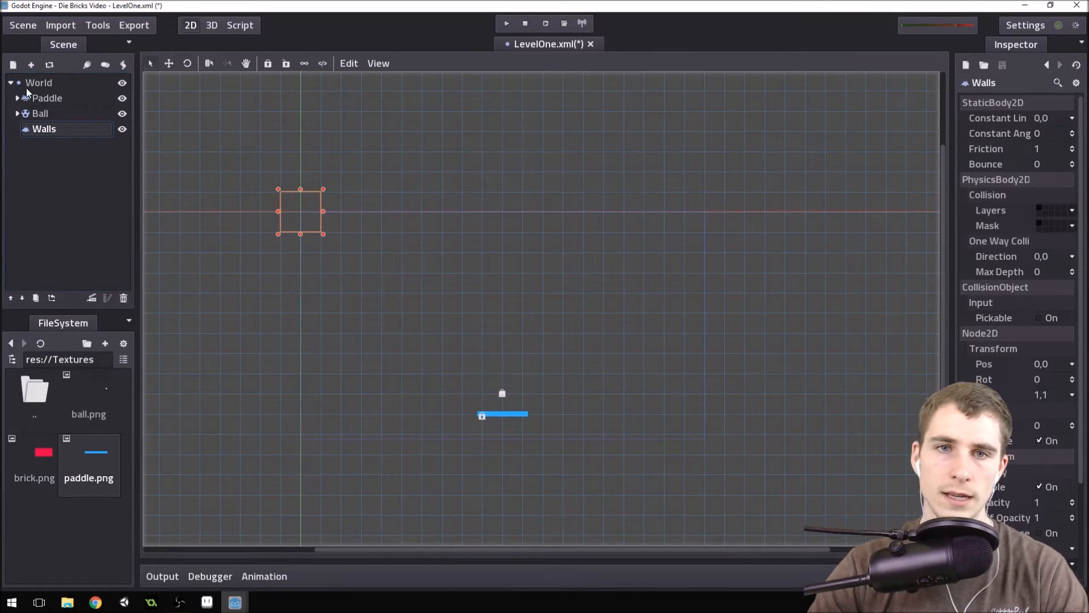
left_click(47, 100)
left_click(49, 112)
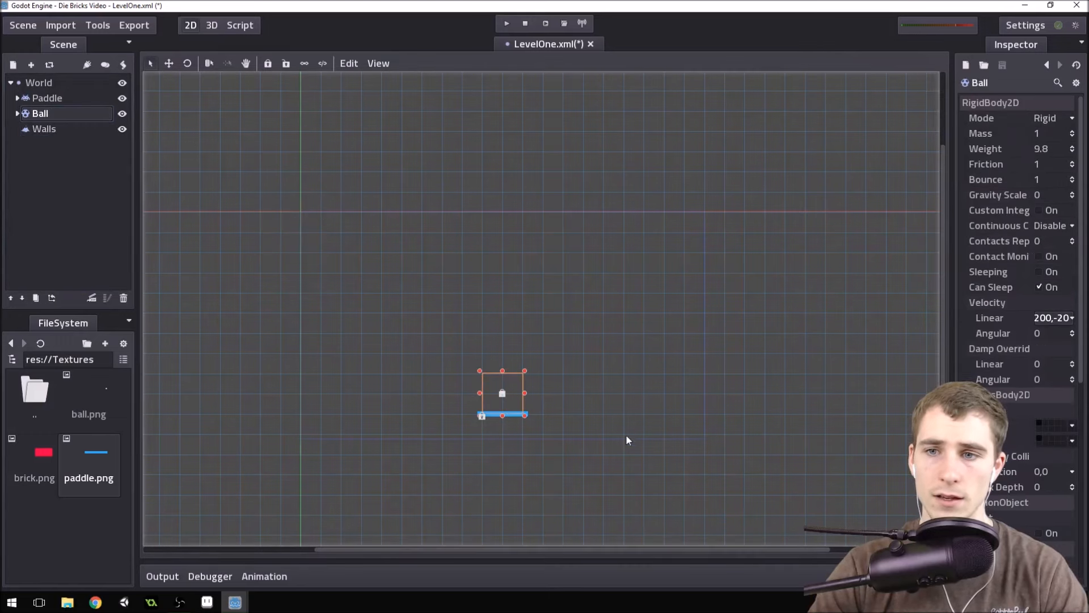
Add a CollisionPolygon2D node as a child of Walls.
left_click(67, 130)
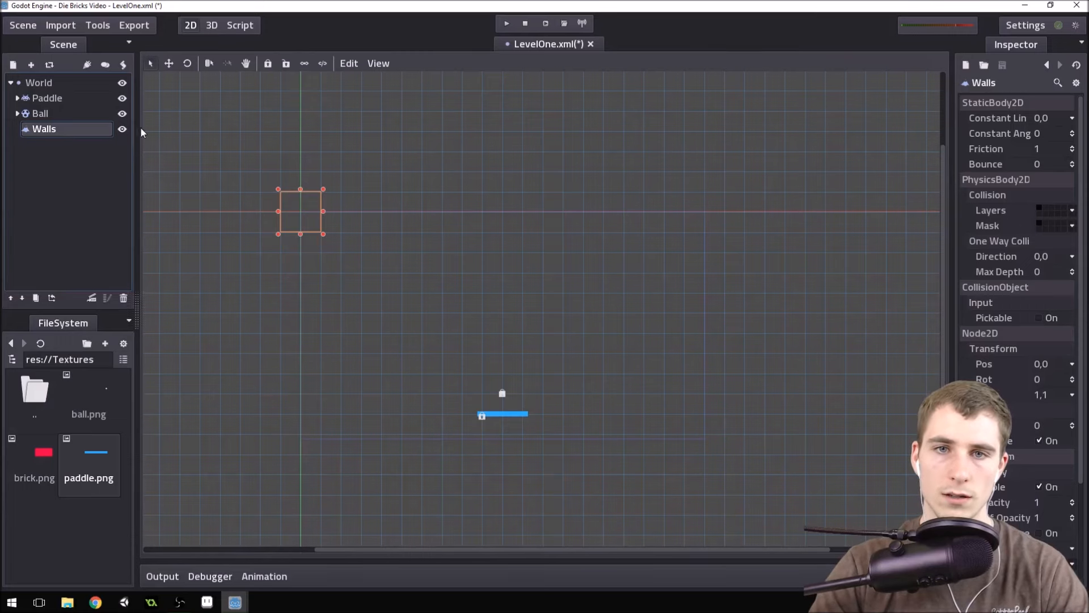
left_click(13, 65)
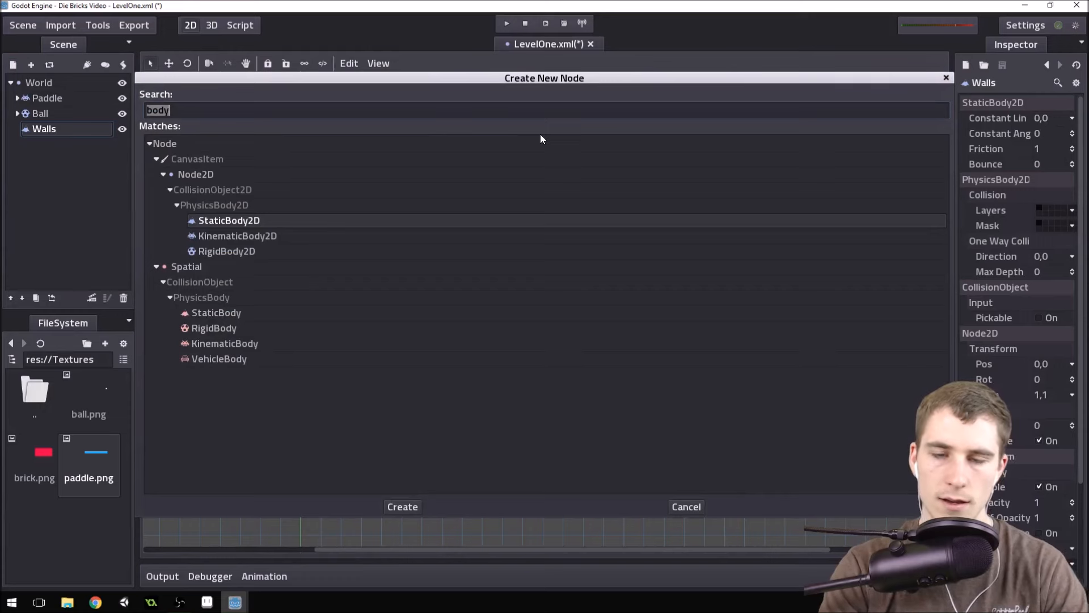
type("poly")
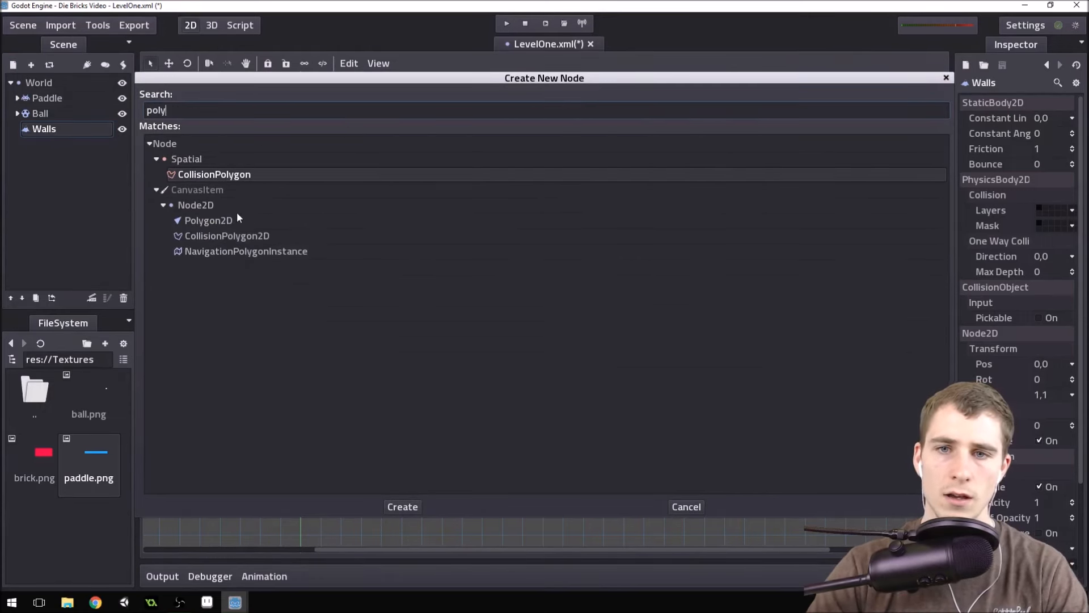
left_click(236, 237)
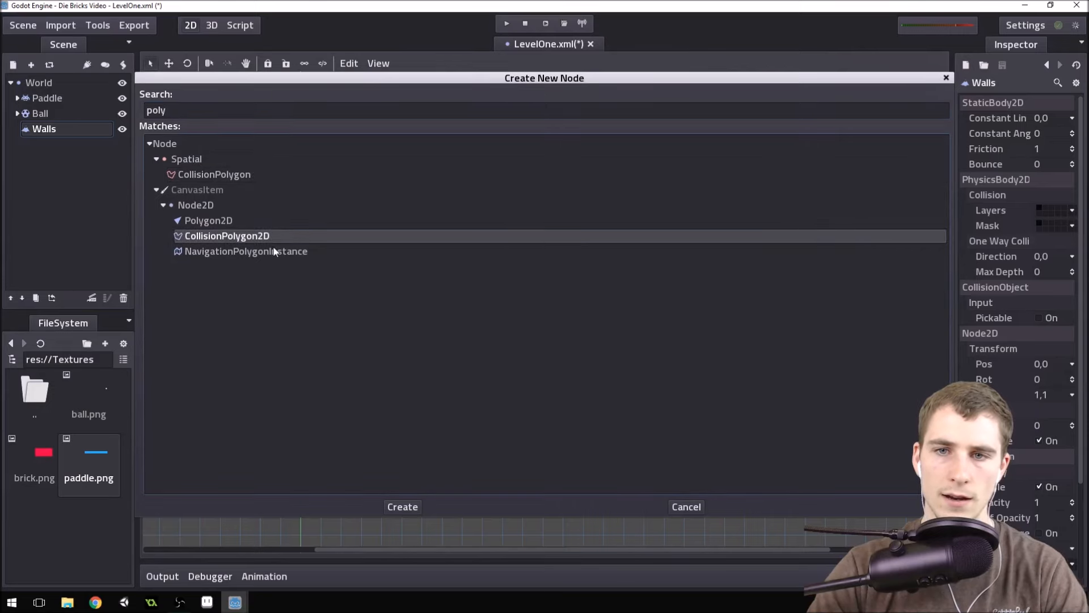
double_click(266, 236)
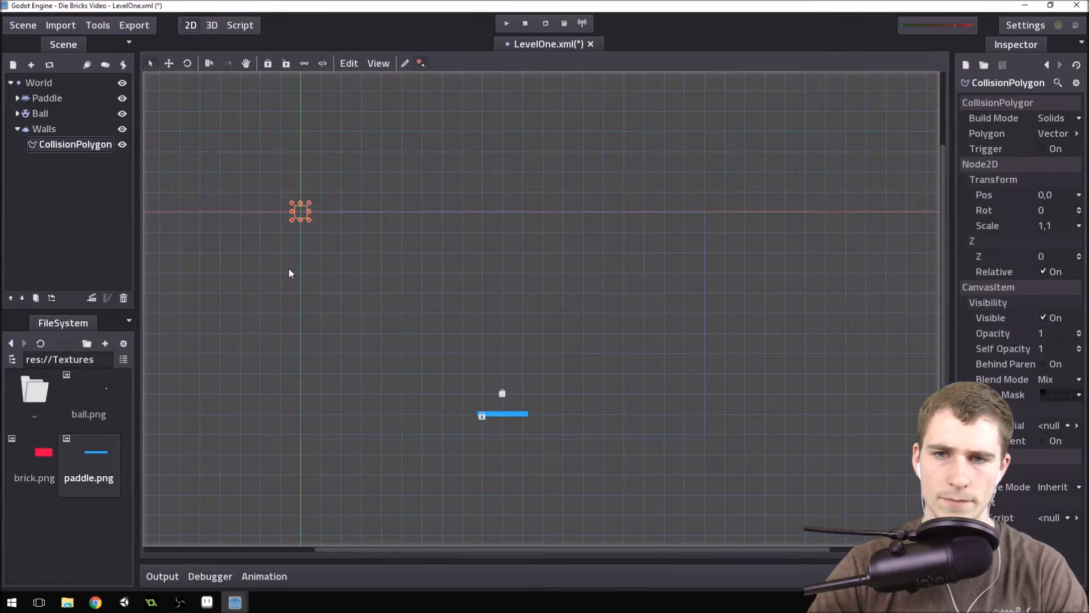
scroll(383, 194, "down", 3)
scroll(734, 380, "up", 4)
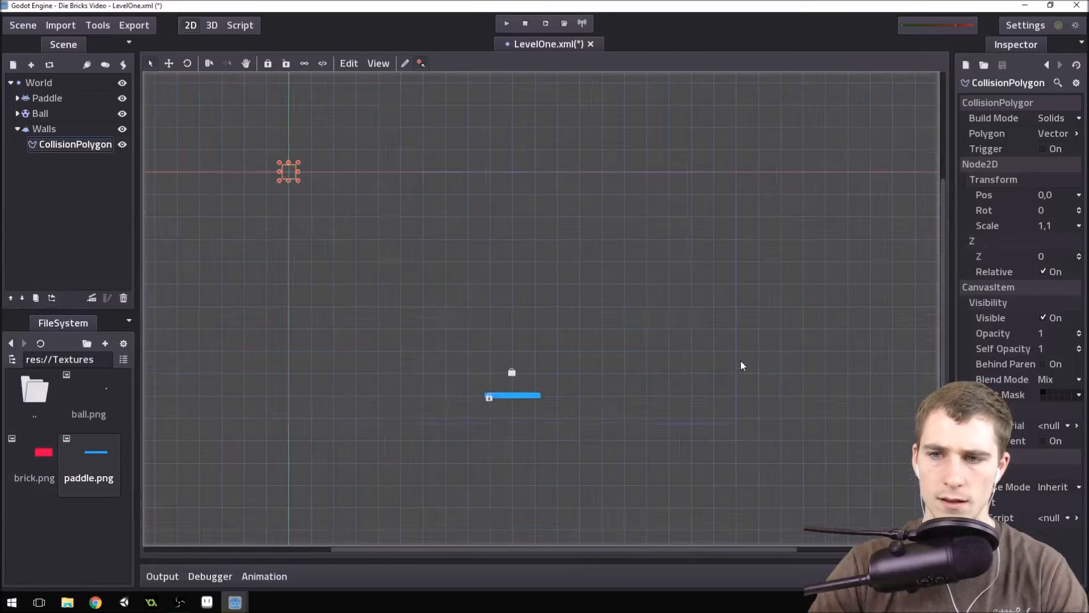
Shorten the name of the CollisionPolygon2D node under Walls to Collision.
left_click(82, 145)
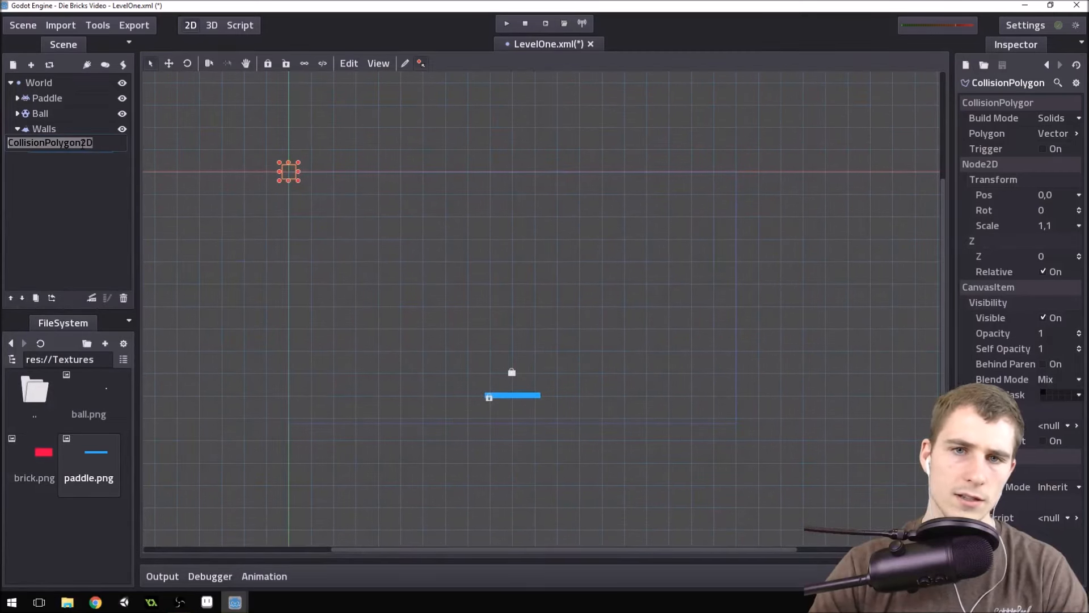
left_click_drag(94, 144, 46, 143)
key("BackSpace")
key("Return")
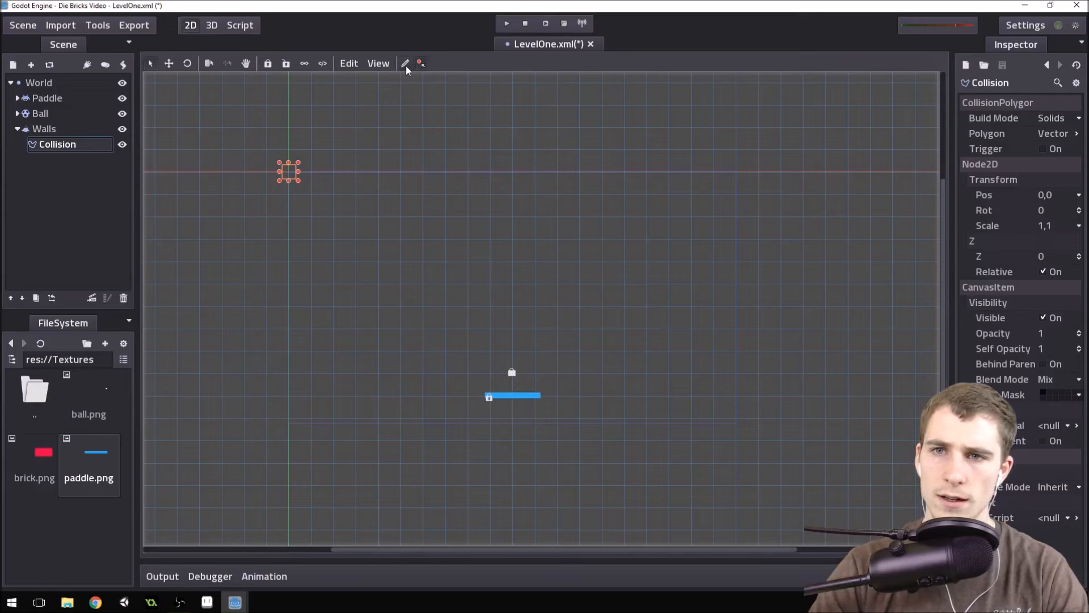
left_click(54, 130)
left_click(60, 144)
left_click(60, 131)
left_click(61, 145)
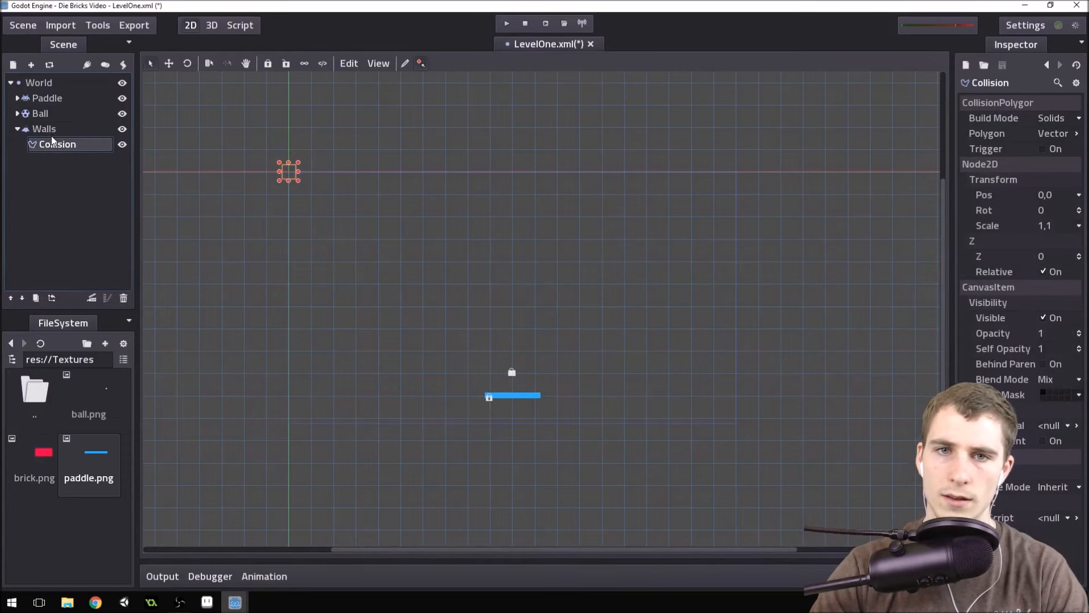
left_click(53, 131)
left_click(60, 145)
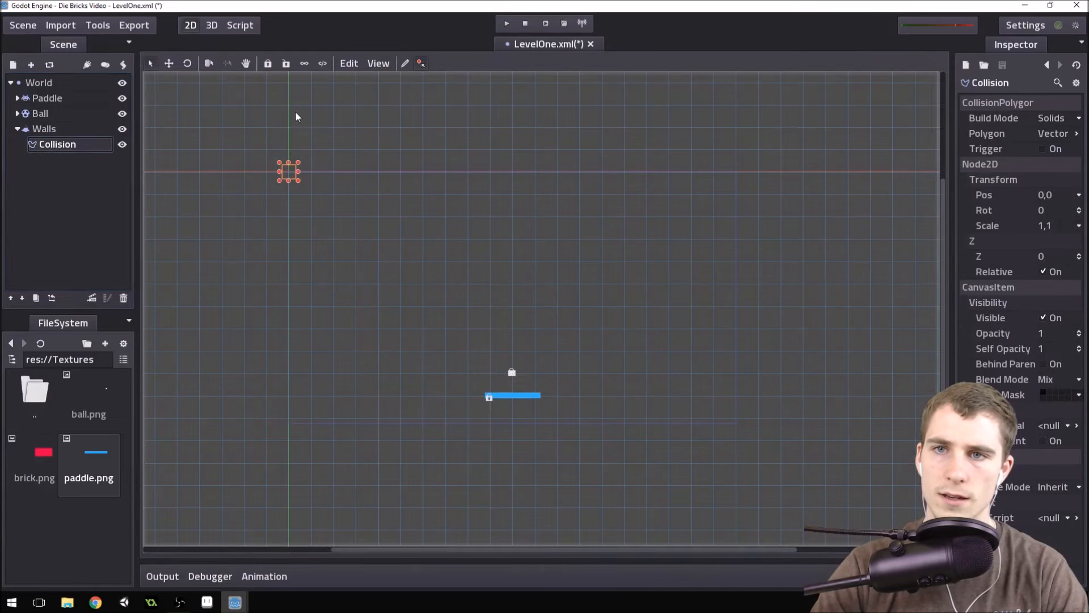
left_click(407, 64)
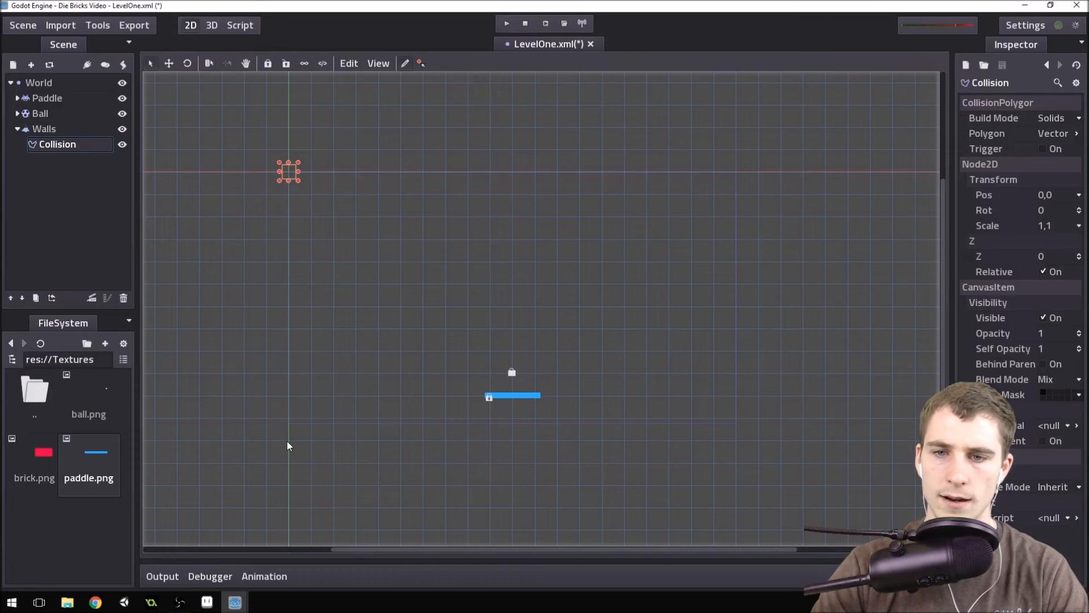
left_click(245, 438)
left_click(246, 129)
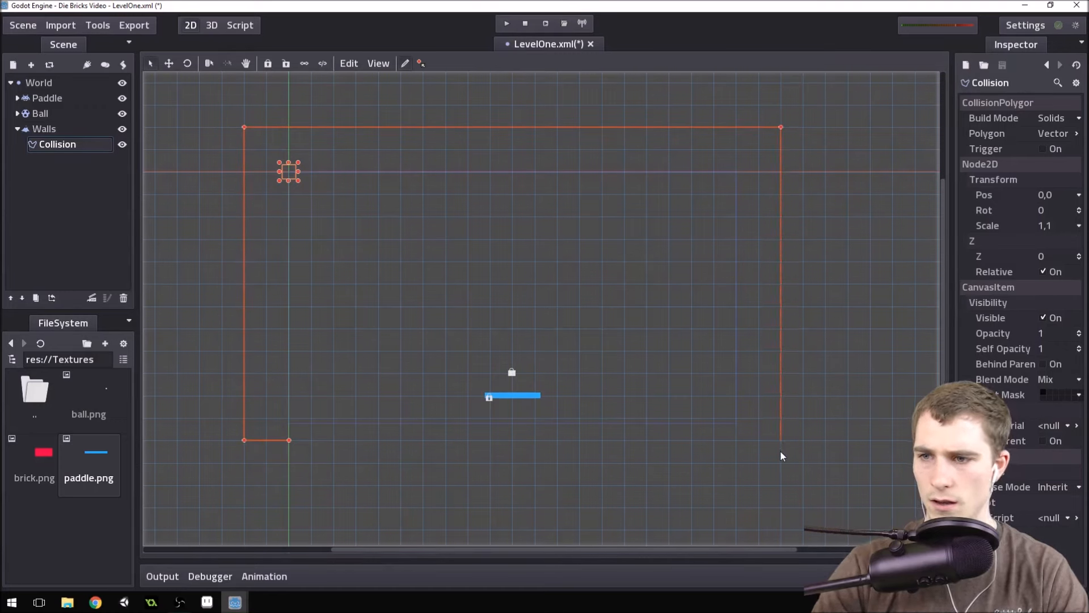
left_click(735, 441)
left_click(738, 170)
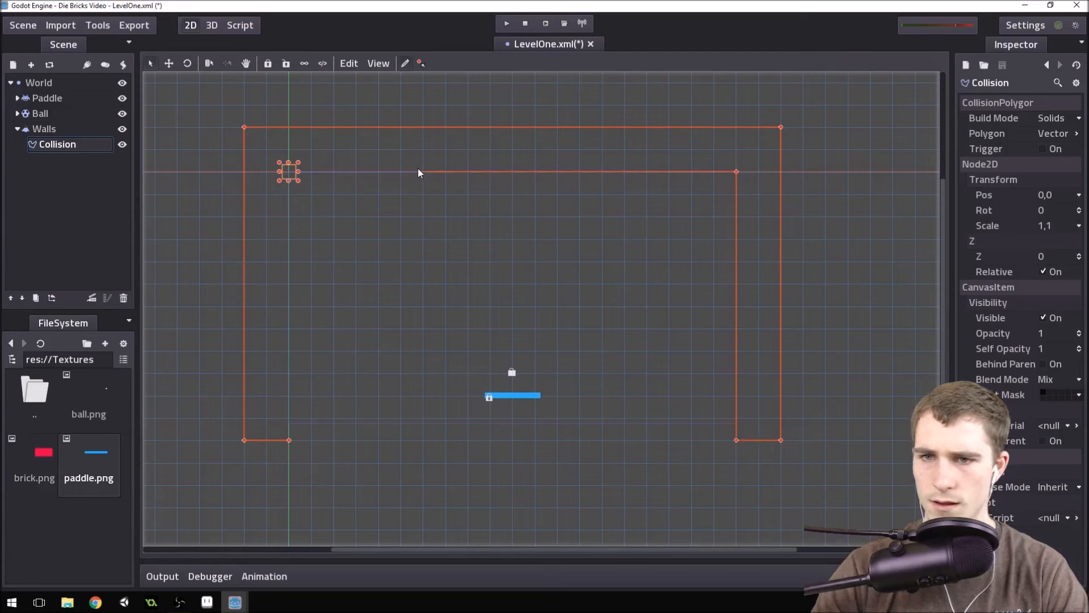
left_click(290, 175)
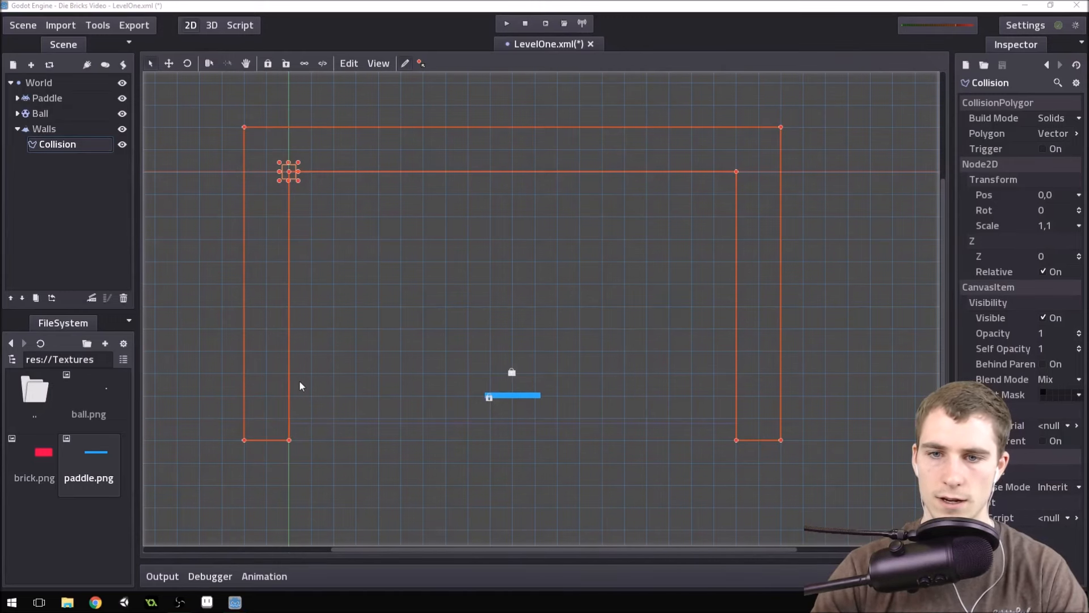
left_click(289, 395)
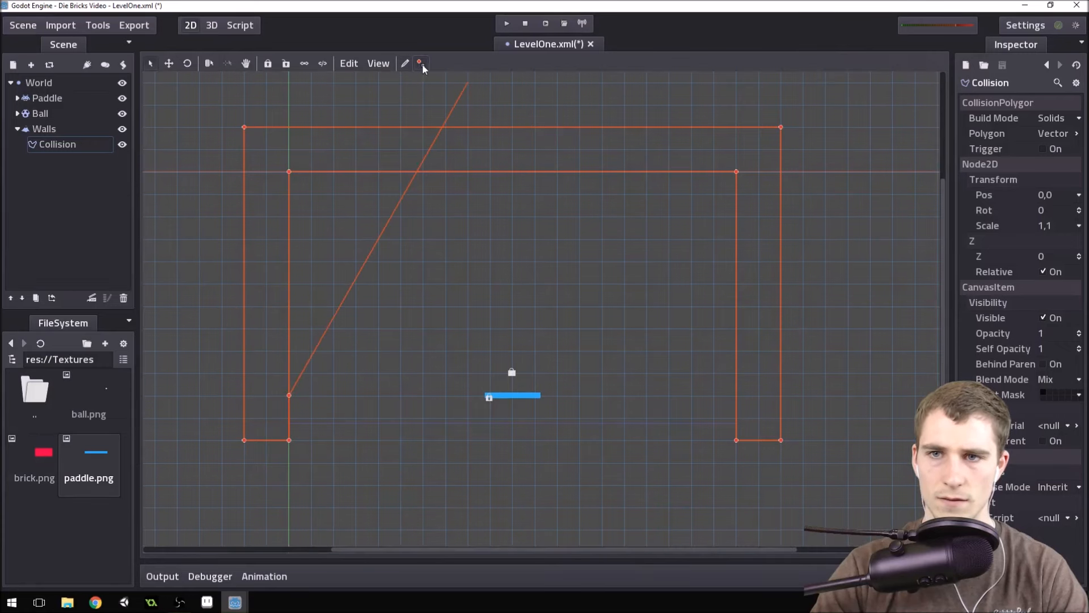
left_click(407, 67)
left_click(48, 132)
left_click(56, 146)
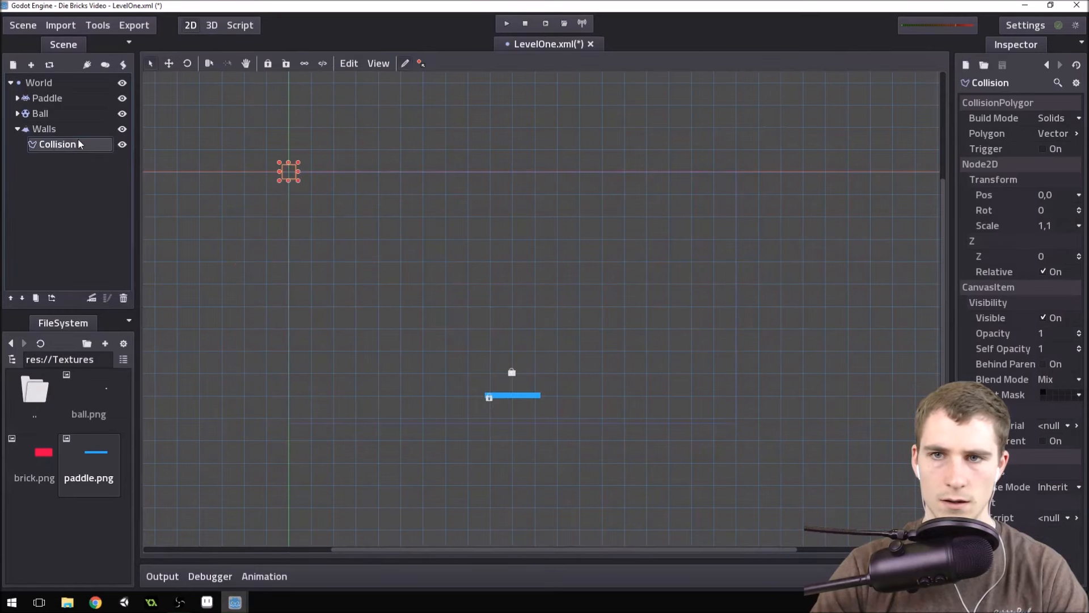
Draw the Collision polygon as a closed, two-grid-cell-thick frame around the left, top and right edges of the play area, leaving the bottom open.
left_click(44, 128)
left_click(97, 145)
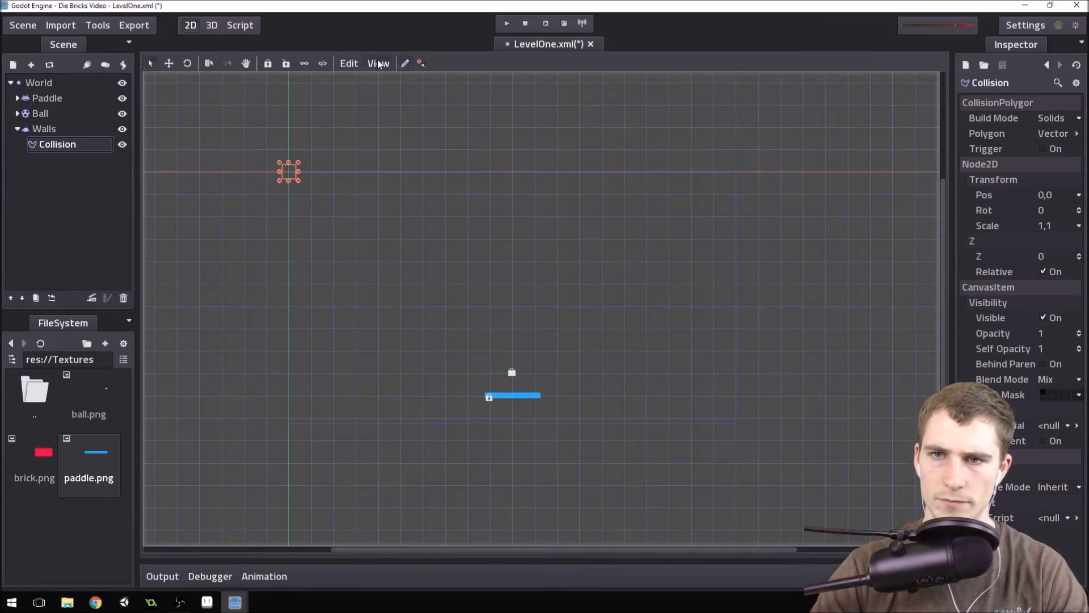
left_click(356, 64)
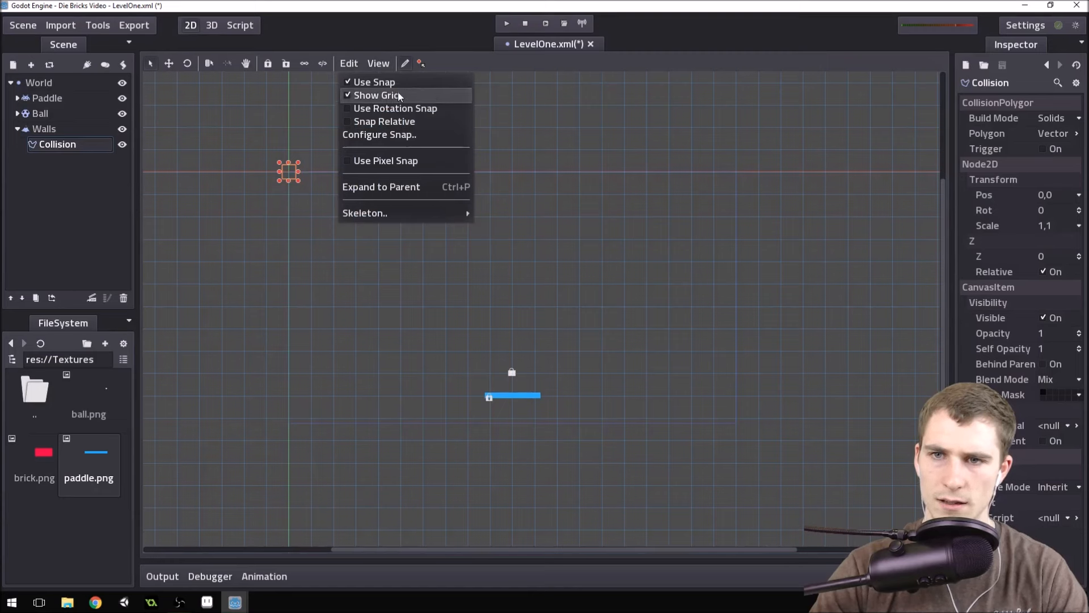
left_click(413, 52)
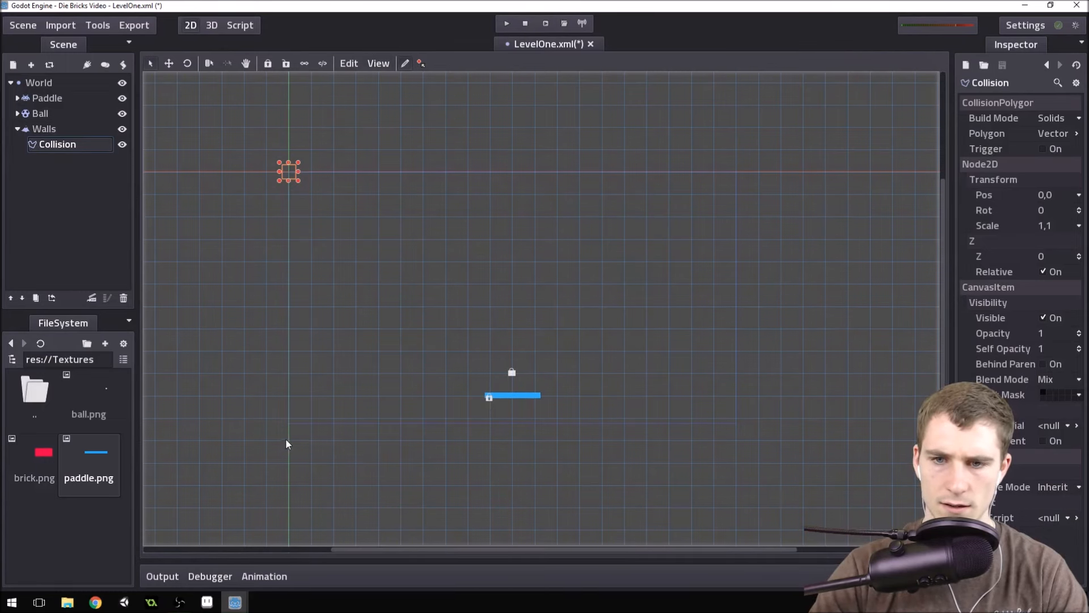
left_click(250, 438)
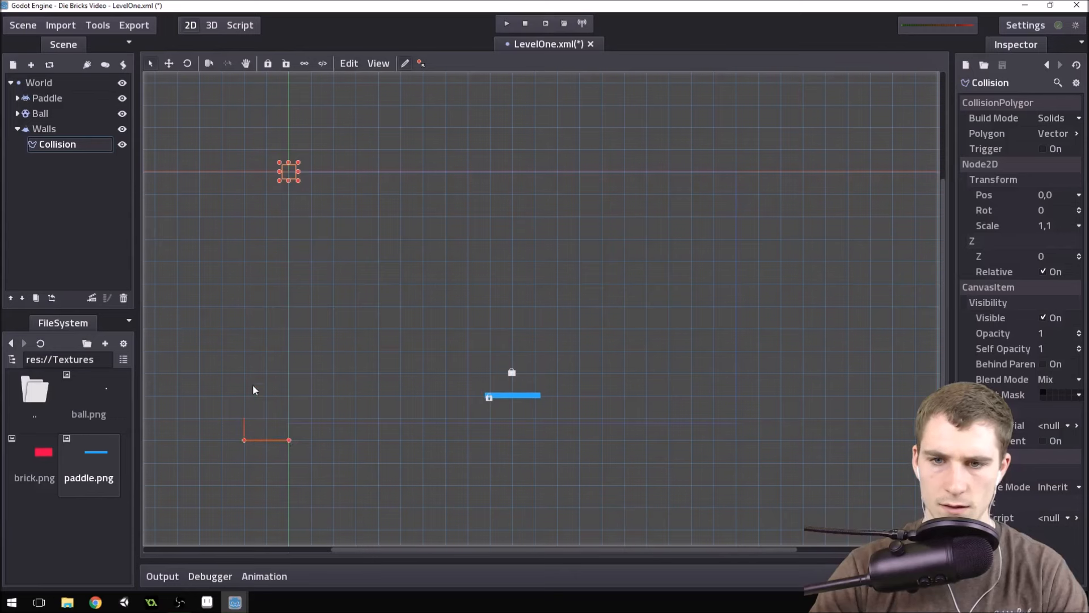
left_click(250, 127)
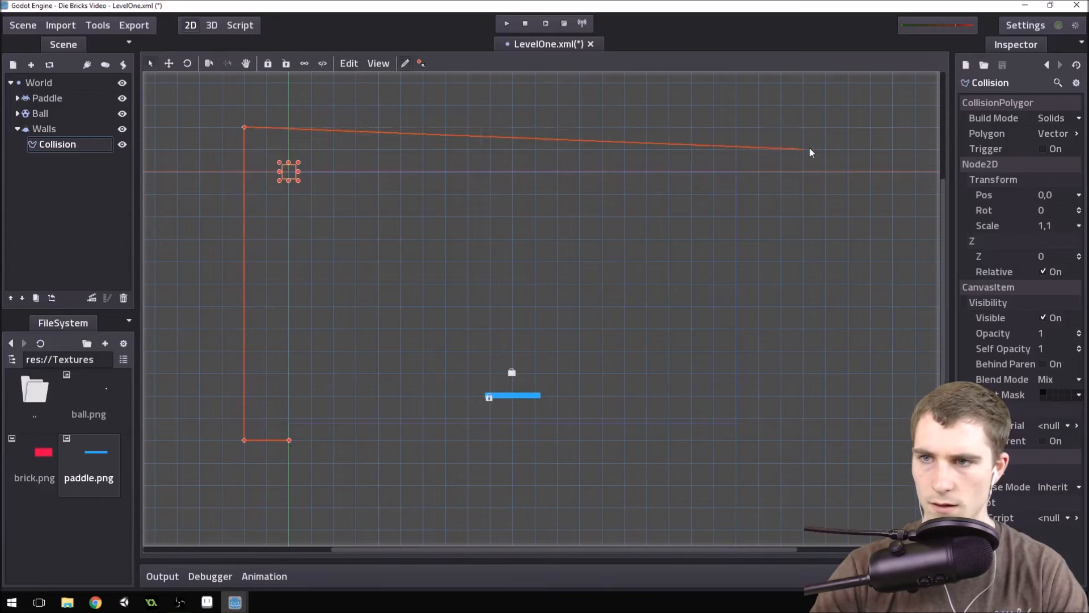
left_click(782, 132)
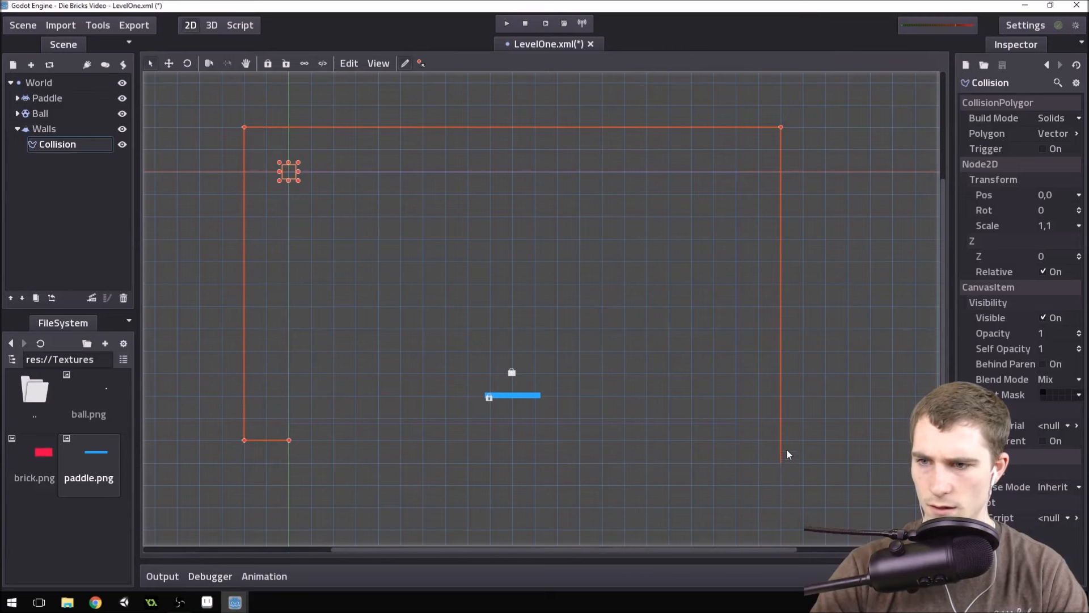
left_click(738, 452)
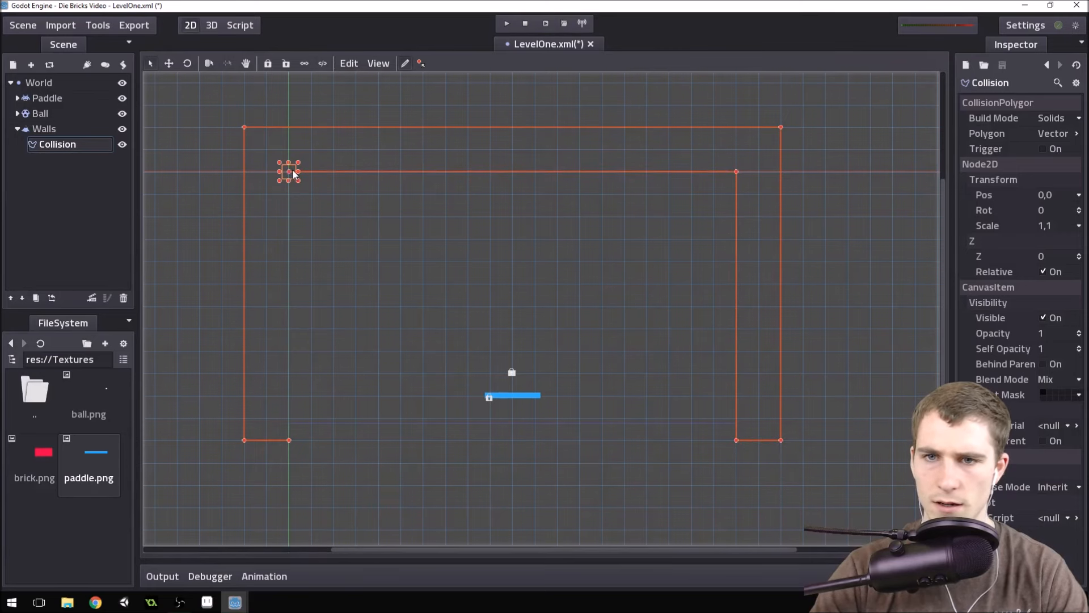
left_click(290, 439)
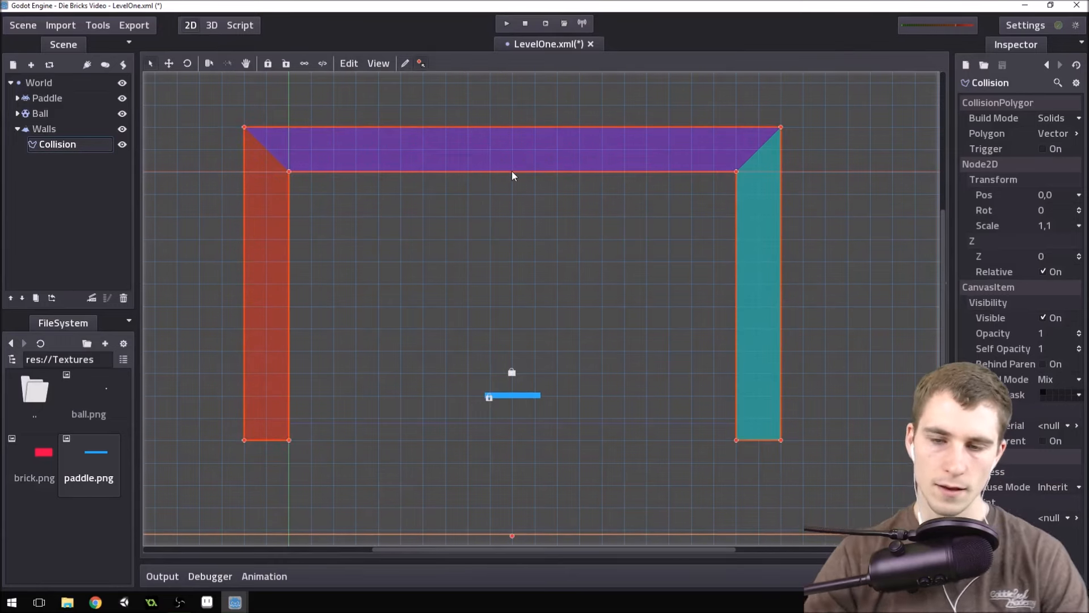
scroll(474, 317, "down", 3)
scroll(477, 352, "up", 3)
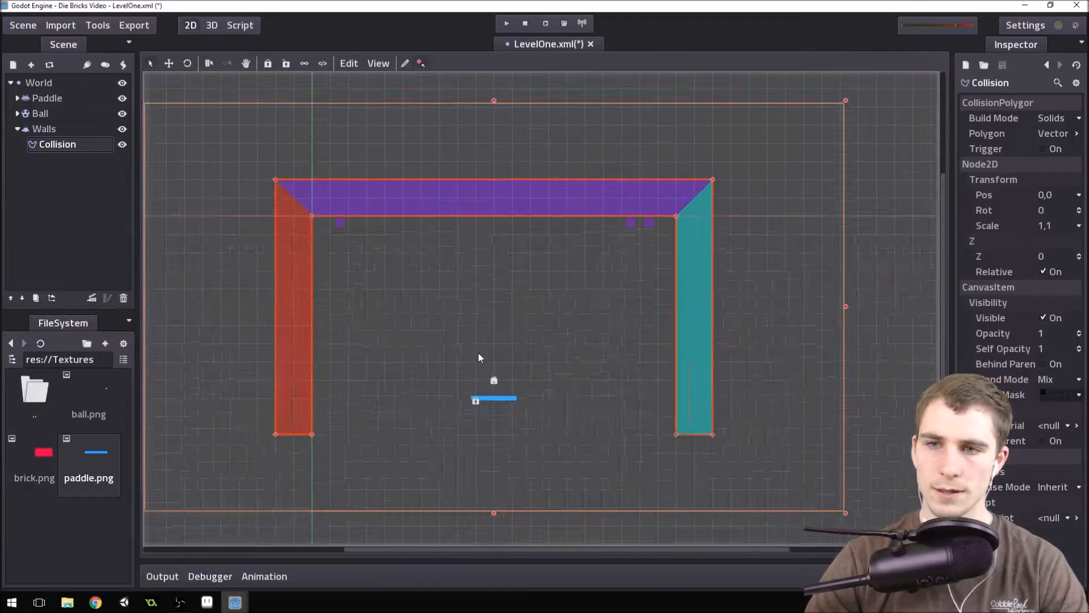
scroll(469, 404, "down", 5)
scroll(390, 435, "up", 5)
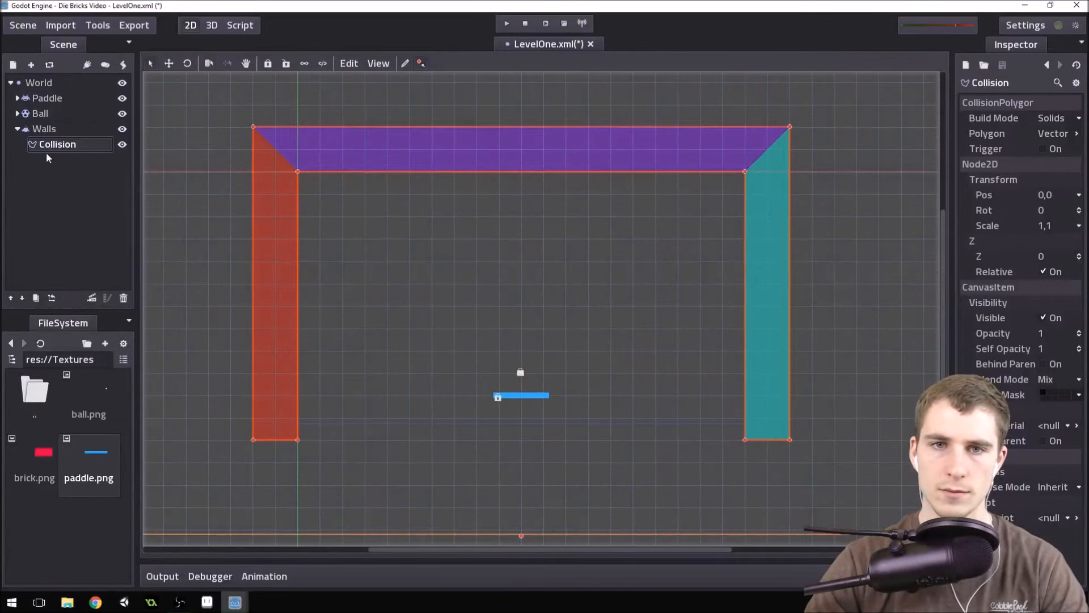
scroll(581, 292, "down", 1)
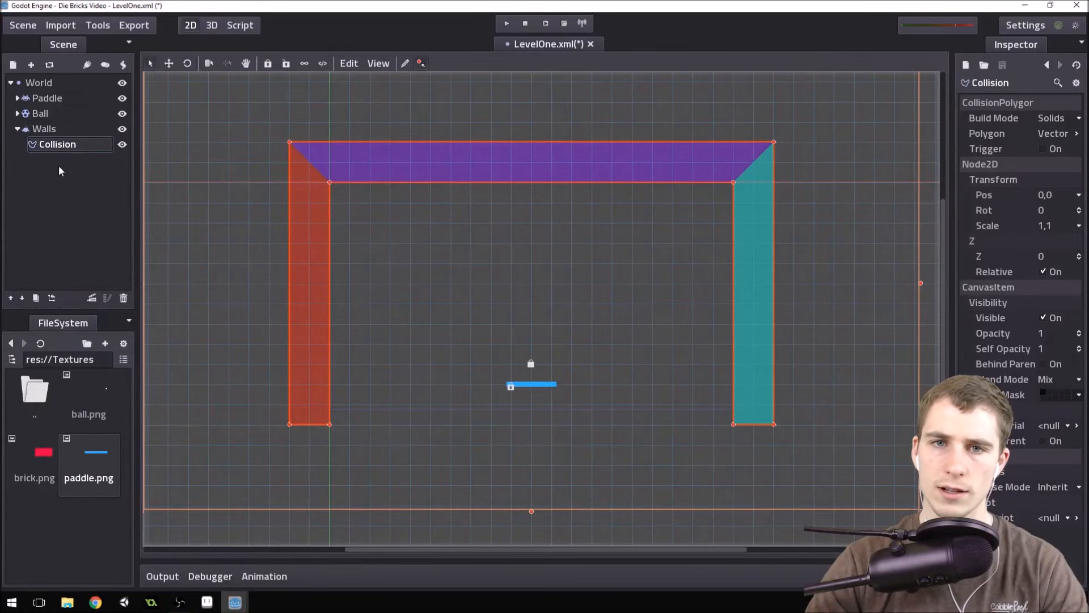
left_click(63, 131)
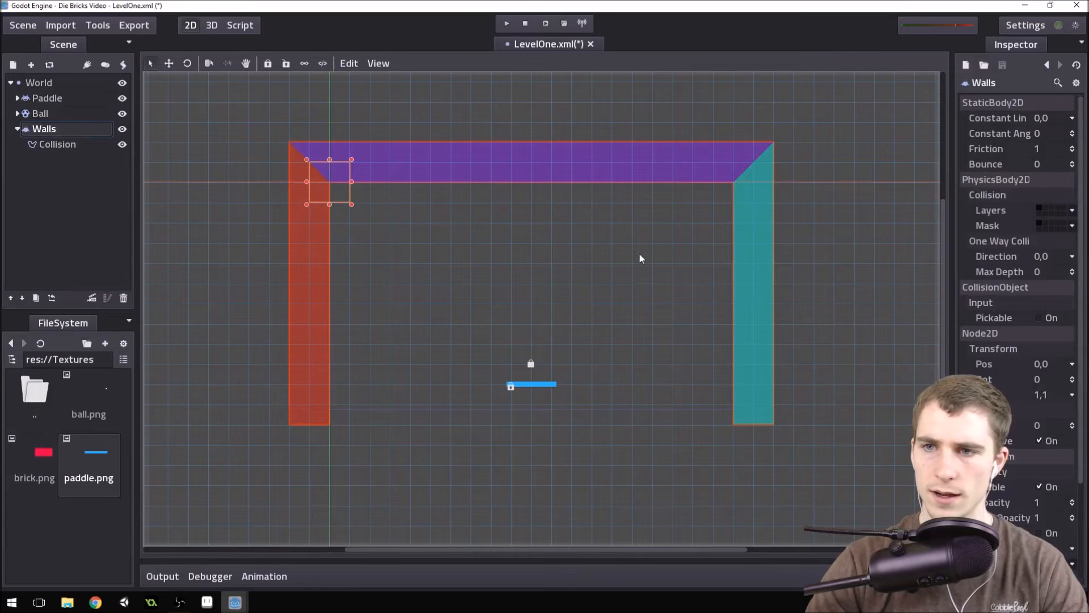
scroll(571, 393, "up", 6)
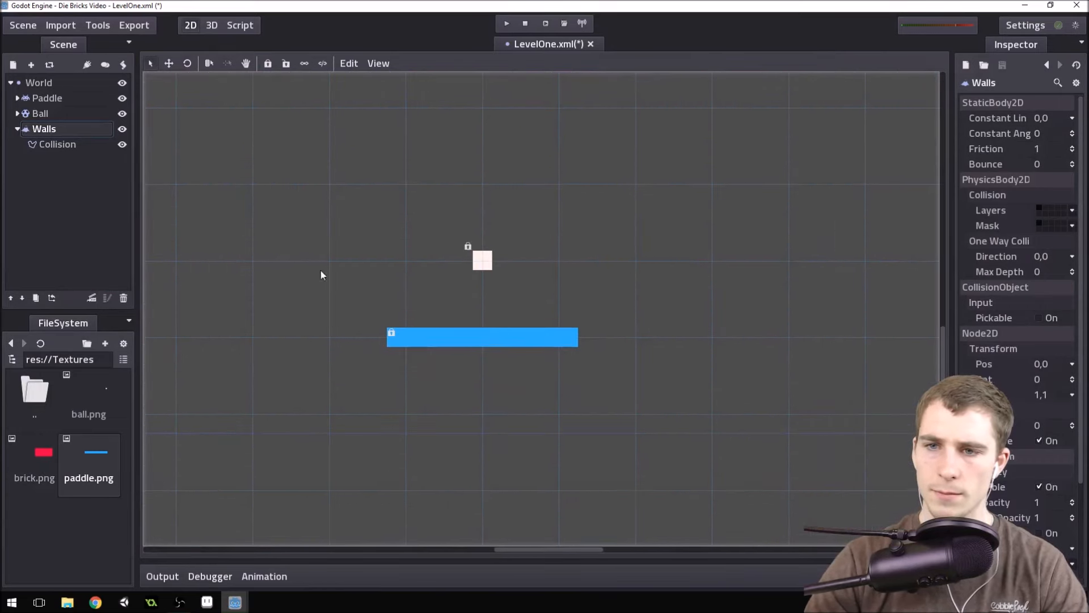
Collapse the Walls branch and add a CollisionShape2D node as a child of Ball.
left_click(16, 129)
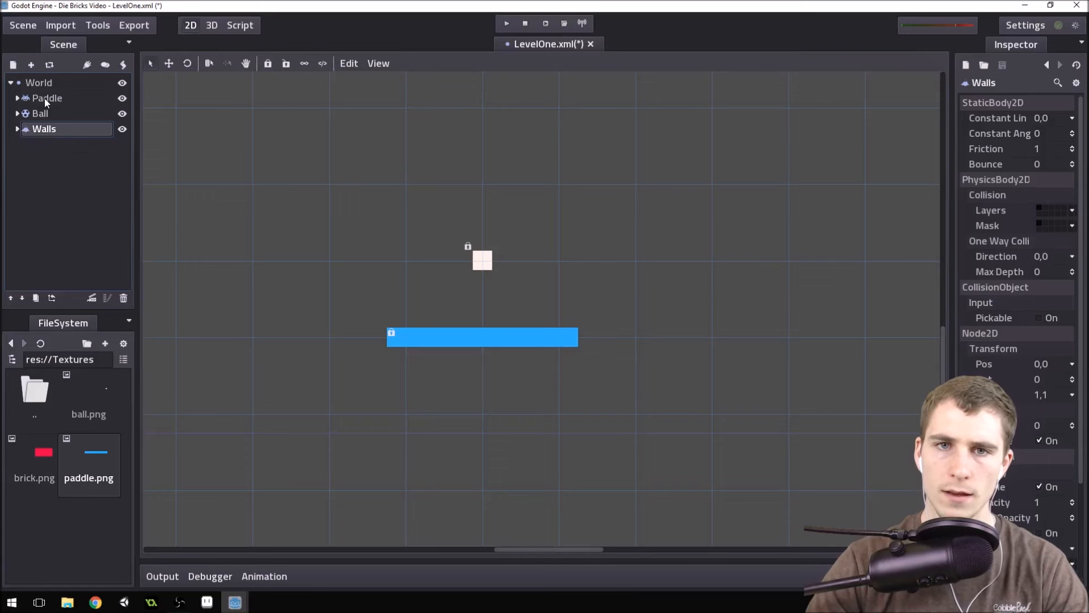
left_click(40, 114)
left_click(18, 114)
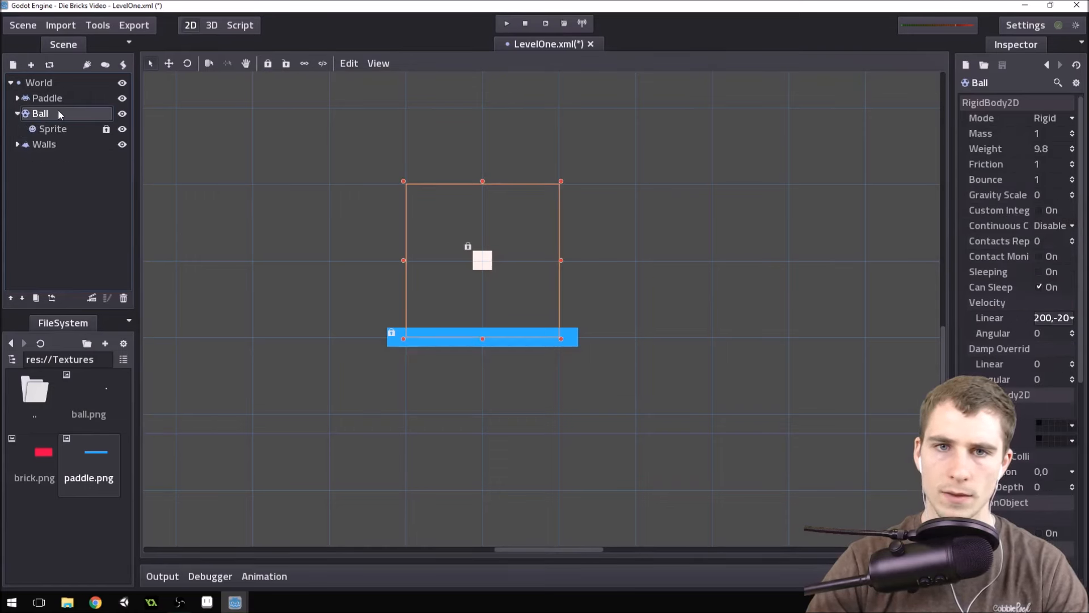
left_click(56, 101)
left_click(56, 111)
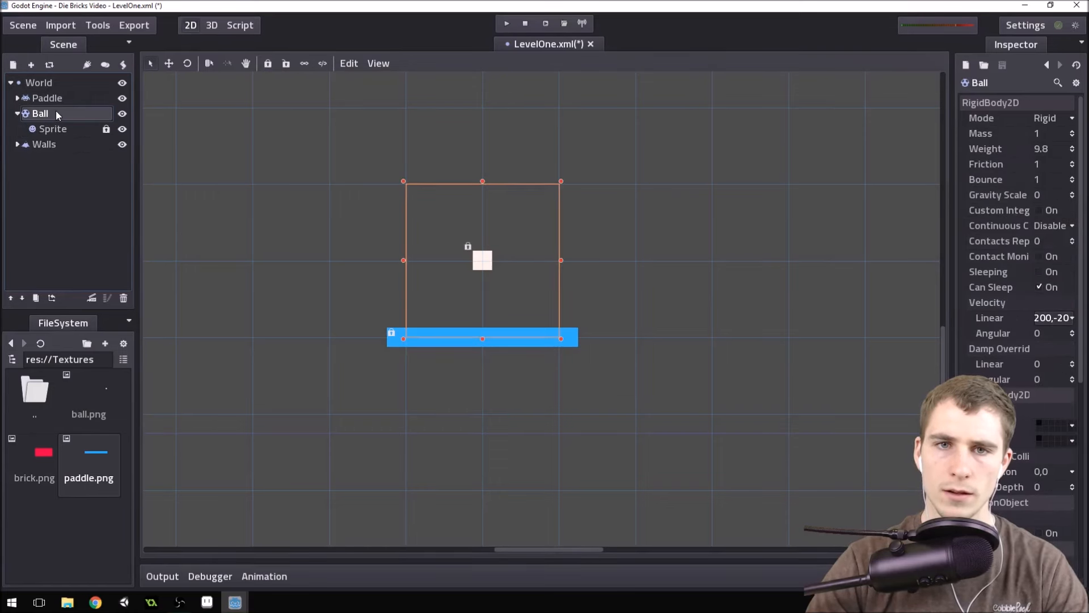
left_click(13, 65)
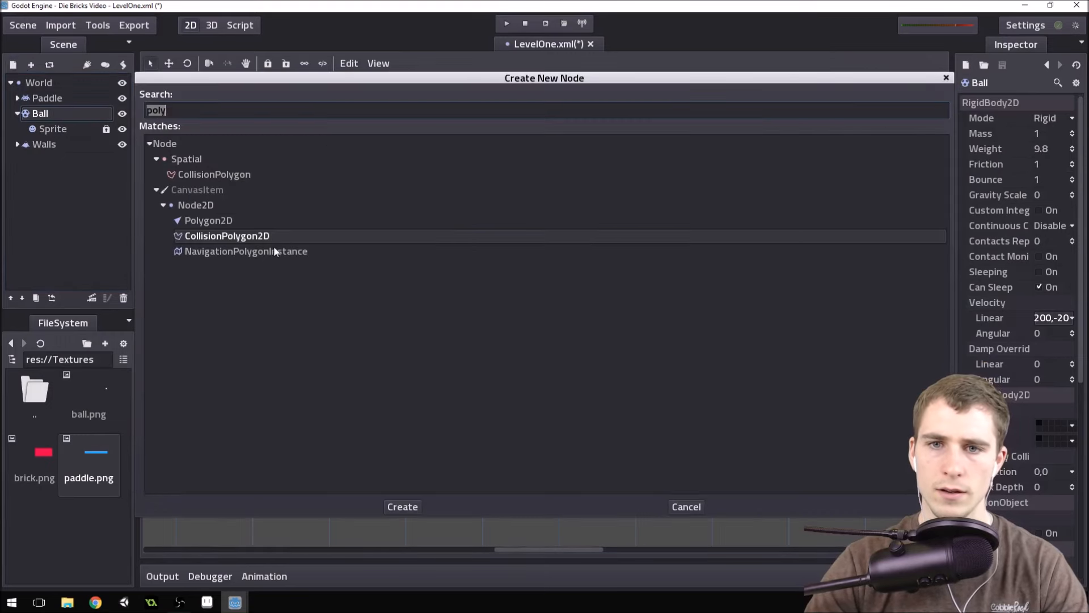
type("collision")
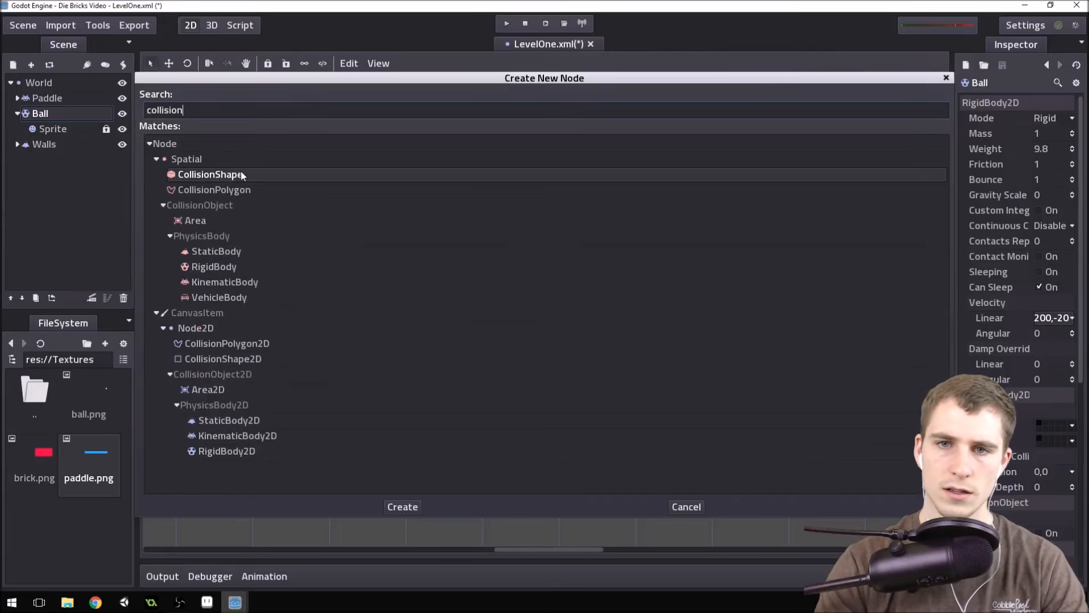
double_click(223, 358)
Rename the CollisionShape2D node under Ball to Collision.
scroll(611, 267, "up", 5)
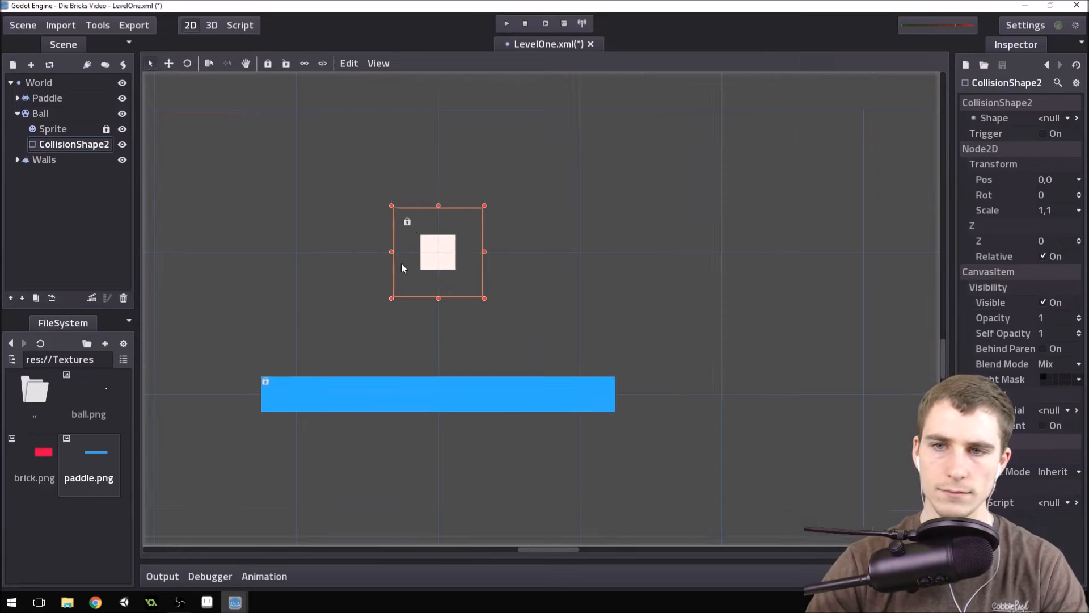
scroll(402, 266, "up", 3)
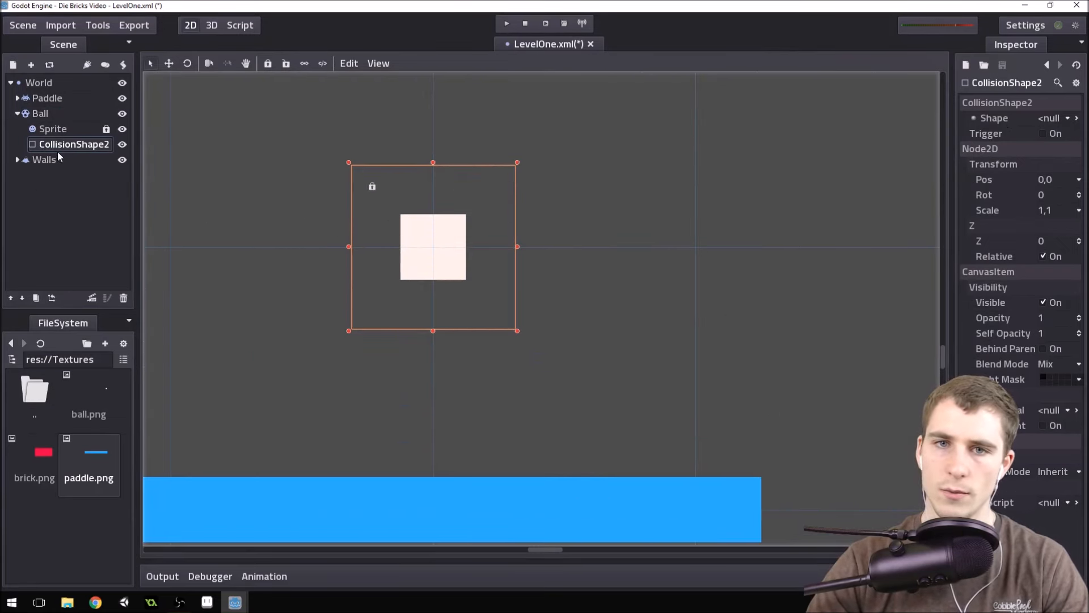
double_click(93, 144)
left_click(95, 143)
left_click_drag(86, 143, 48, 150)
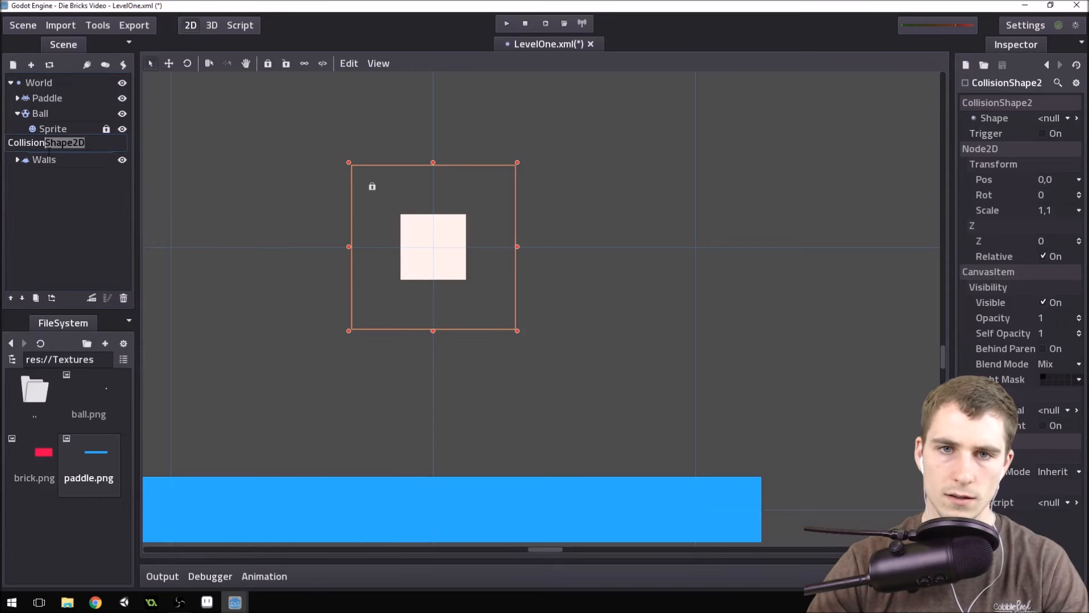
key("BackSpace")
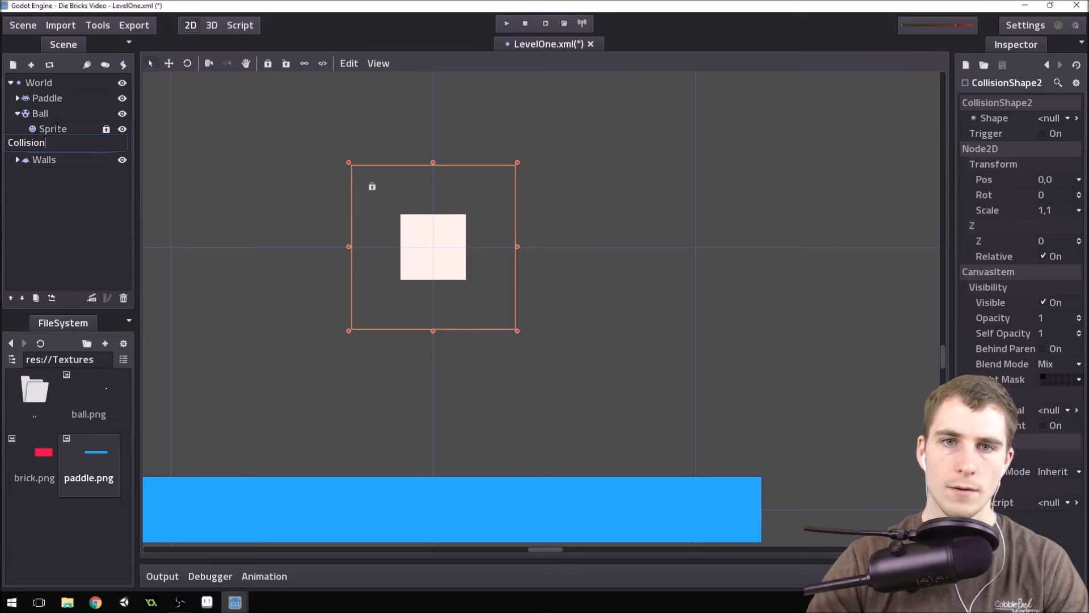
left_click(65, 133)
left_click(70, 145)
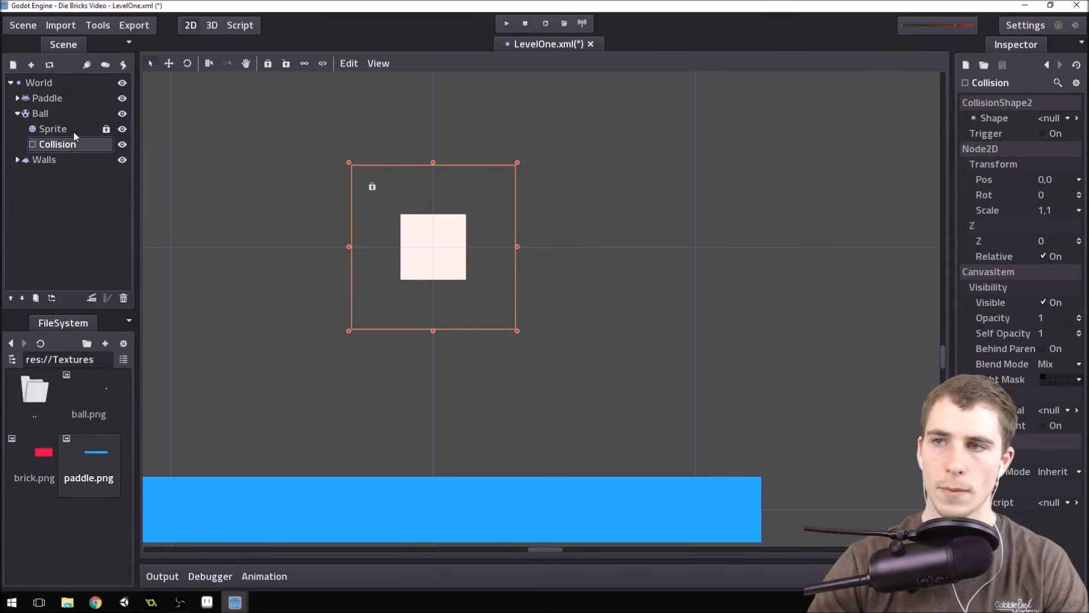
Assign a new RectangleShape2D as the shape of the Ball's Collision node.
left_click(1054, 119)
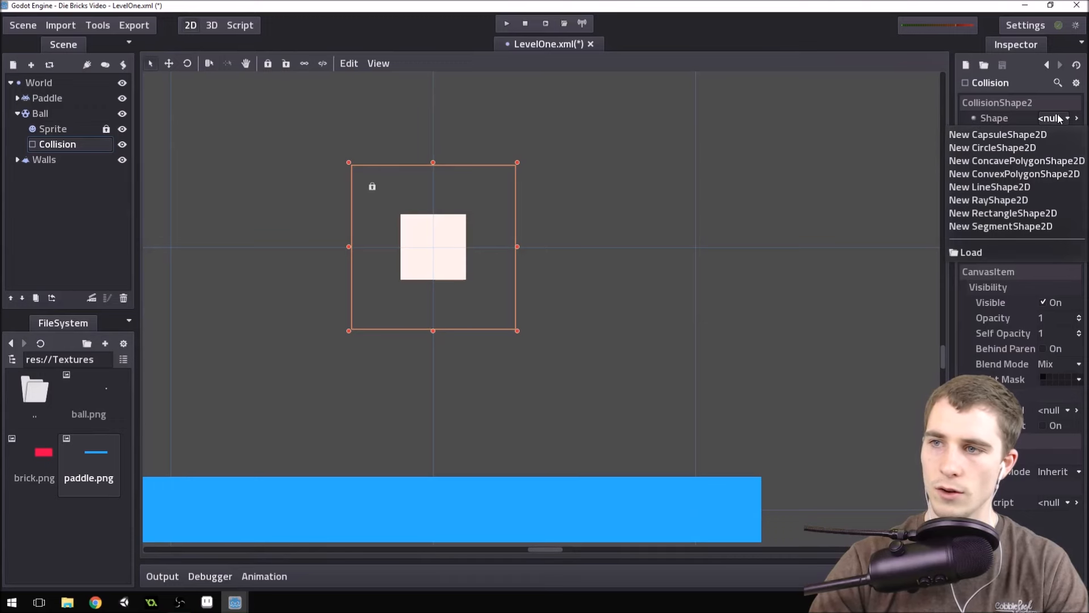
left_click(1013, 213)
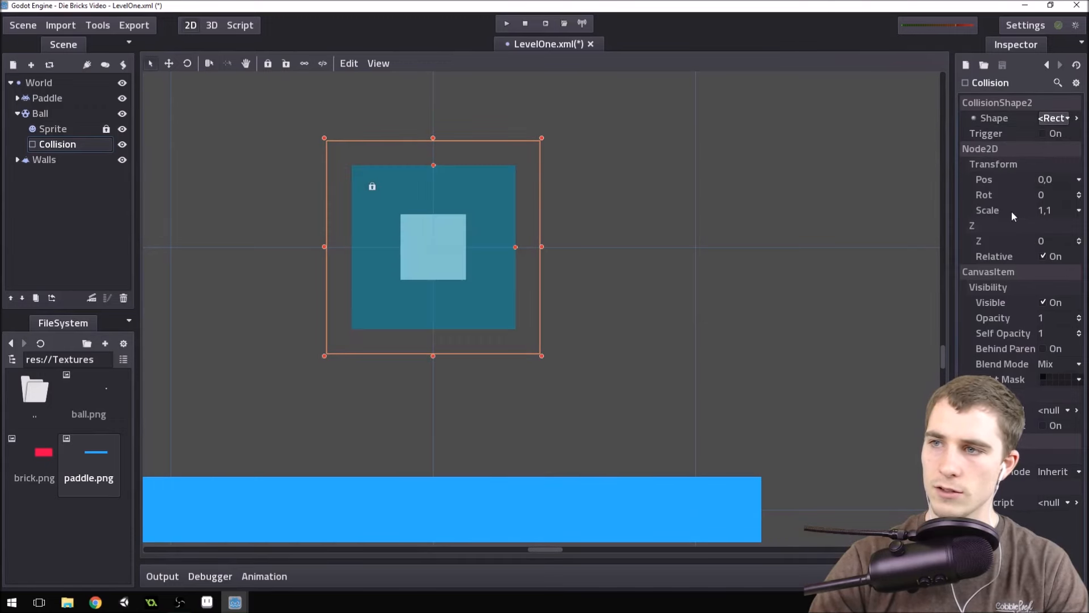
scroll(512, 252, "down", 2)
scroll(456, 231, "up", 4)
scroll(577, 308, "up", 1)
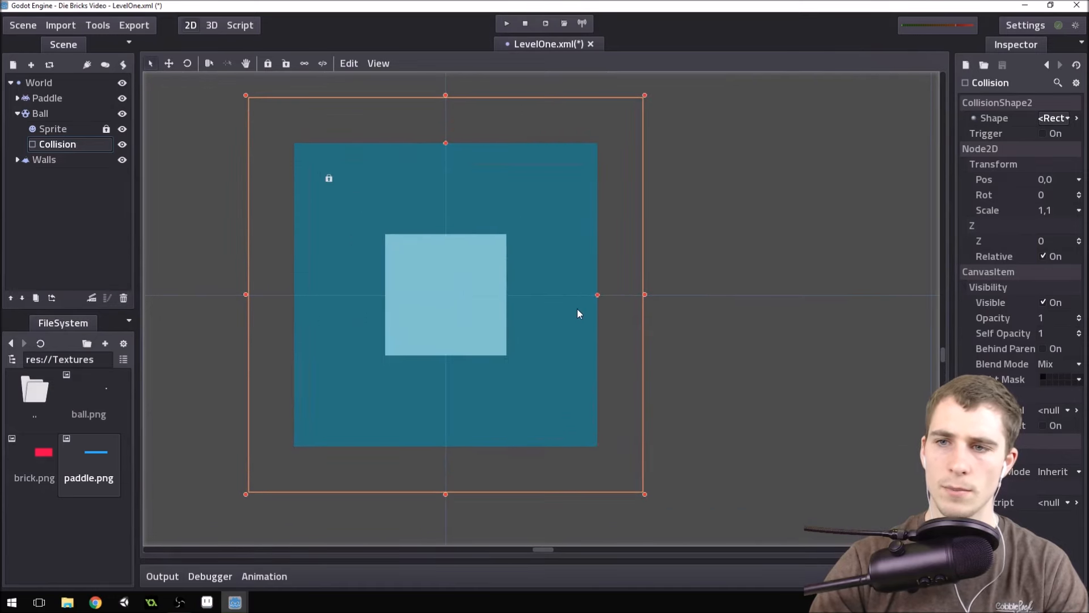
scroll(576, 309, "up", 1)
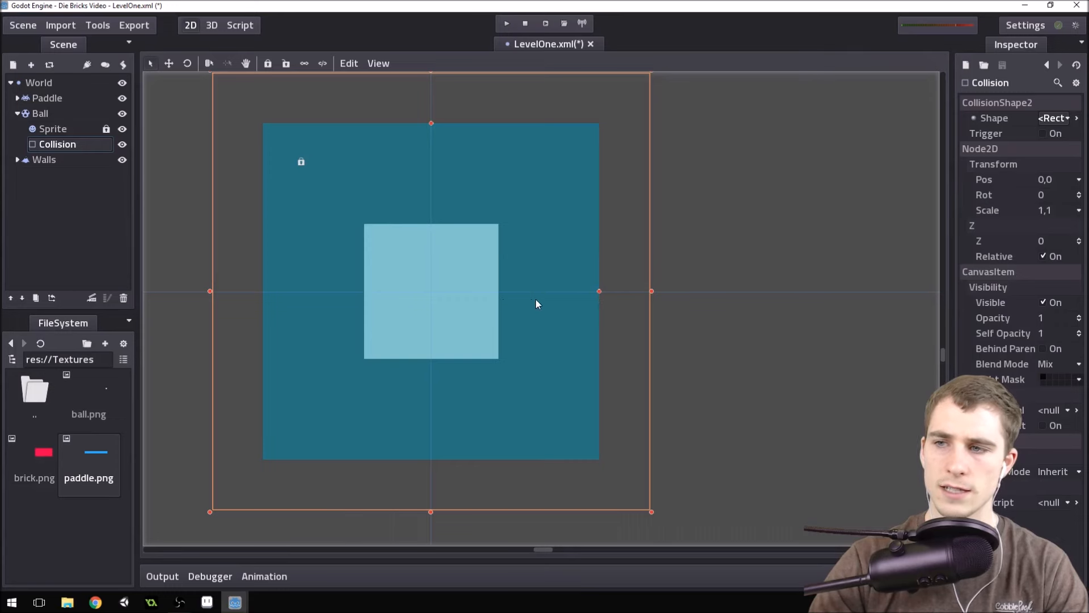
Set the extents of the Ball's rectangle collision shape to 4, 4 so it fits the ball sprite.
scroll(661, 284, "down", 3)
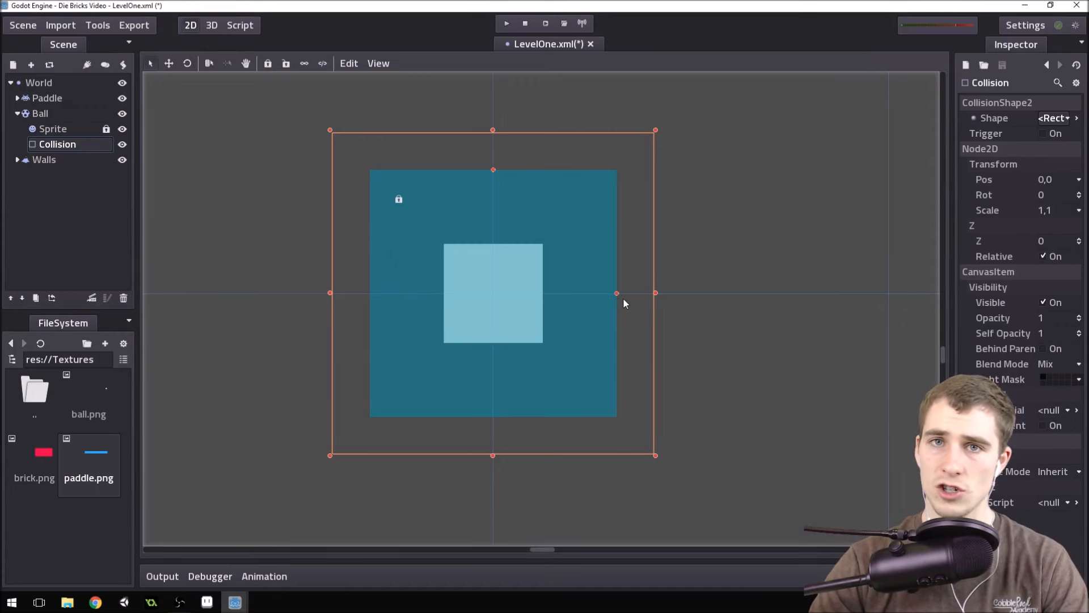
left_click(1078, 119)
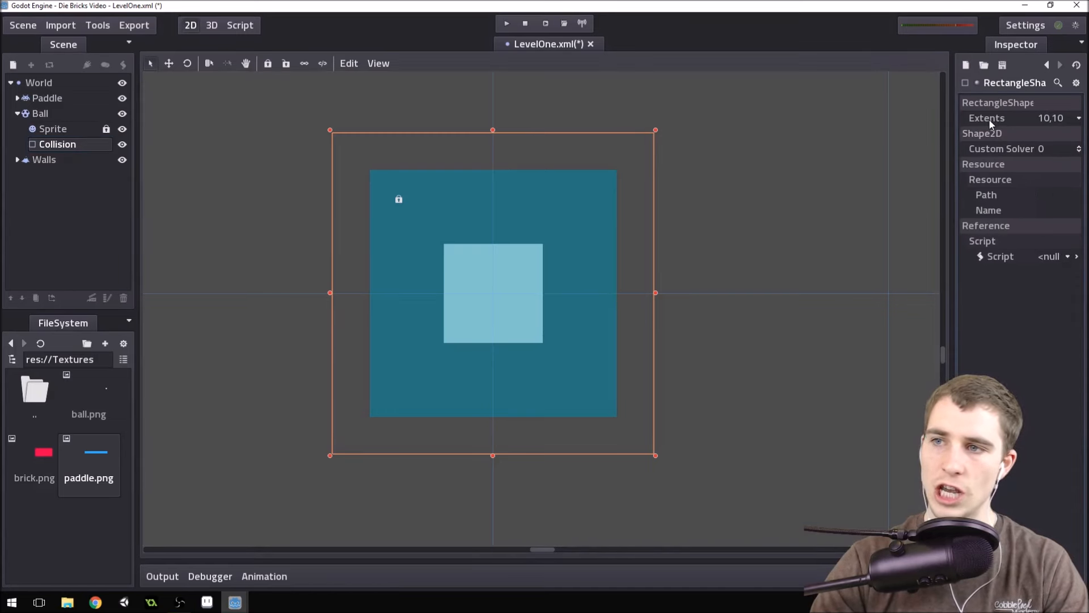
left_click(1049, 119)
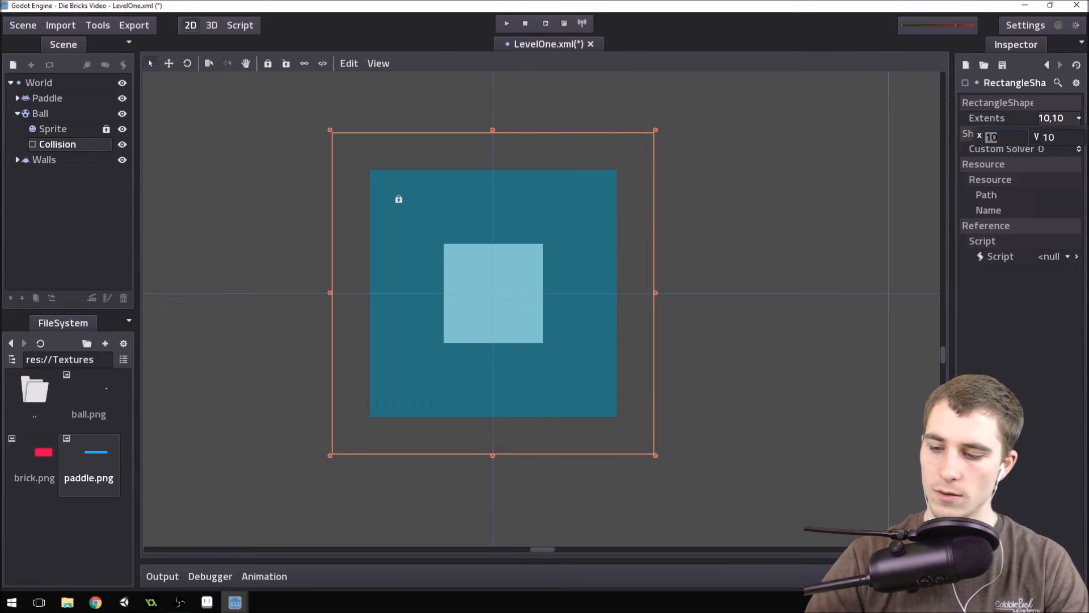
type("4")
key("Tab")
type("4")
key("Return")
left_click(1056, 380)
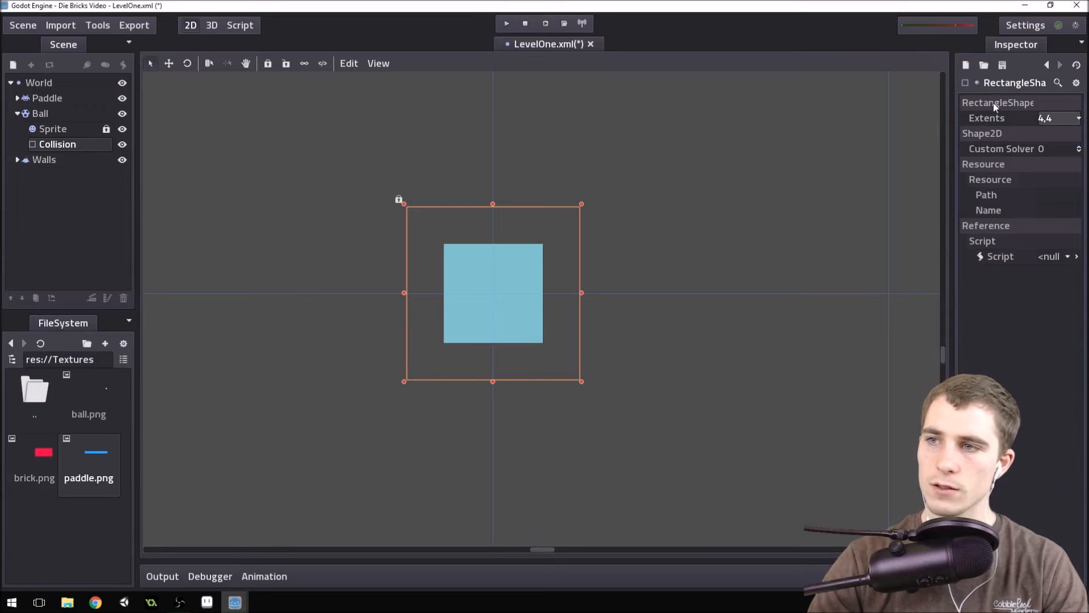
Save the LevelOne scene and test-run the game, closing its window when done.
scroll(502, 278, "down", 4)
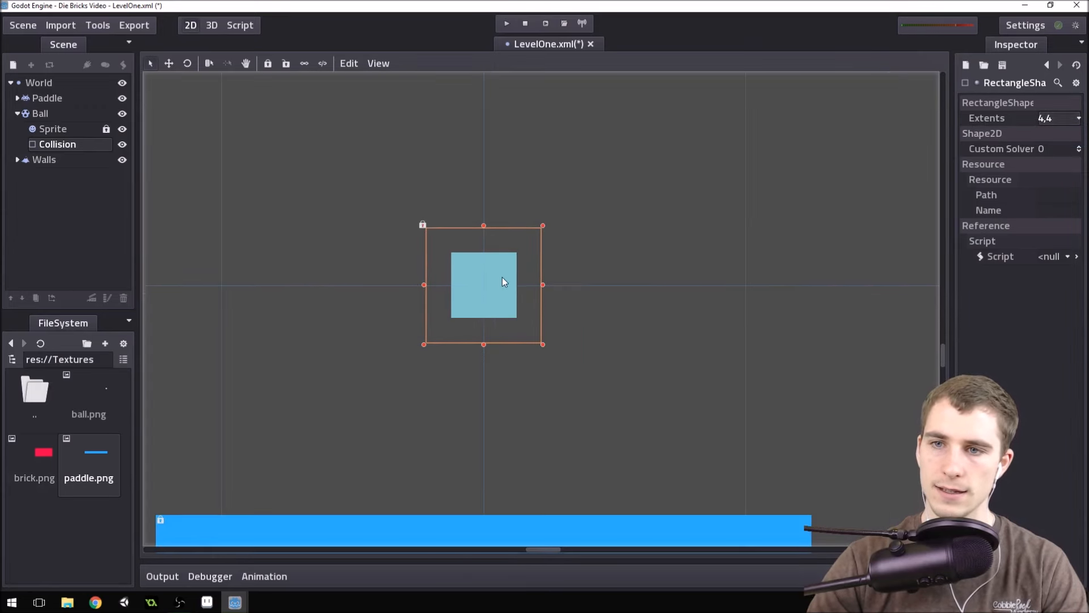
scroll(462, 264, "up", 3)
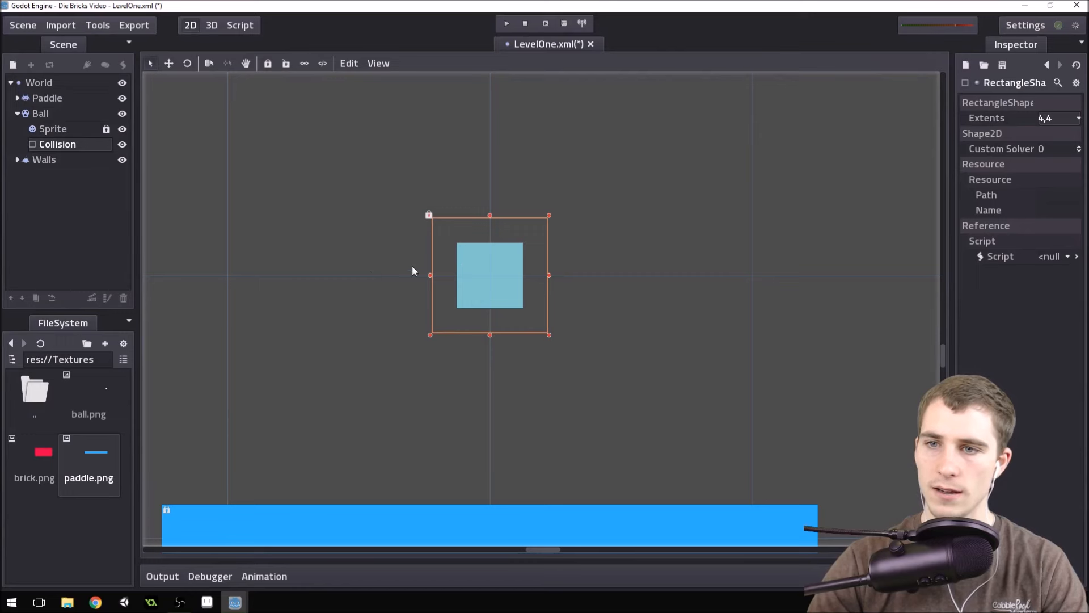
scroll(639, 238, "down", 4)
key("ctrl+s")
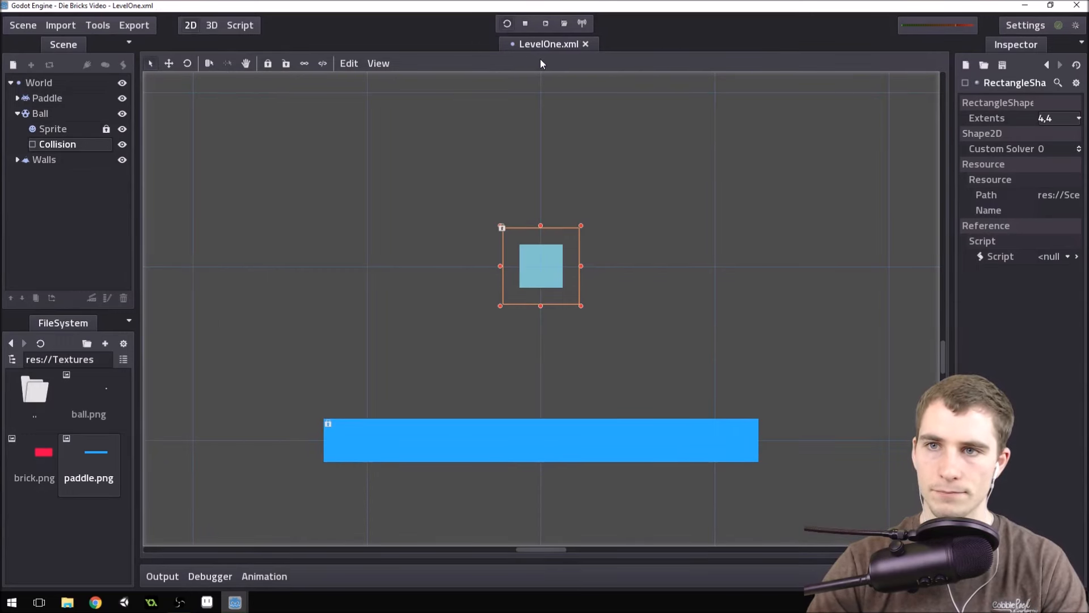
key("F5")
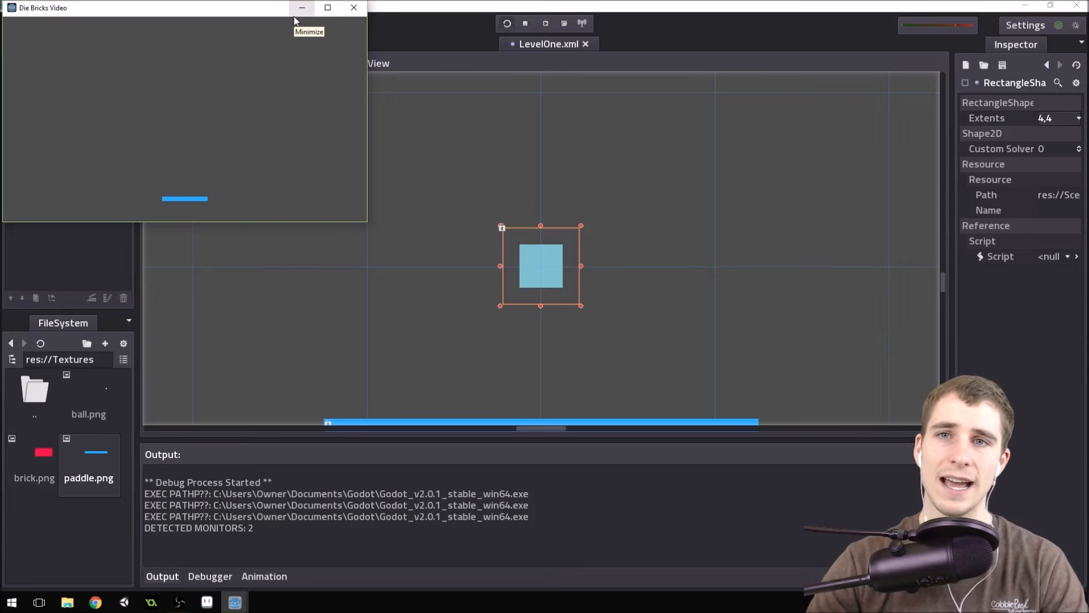
left_click(354, 8)
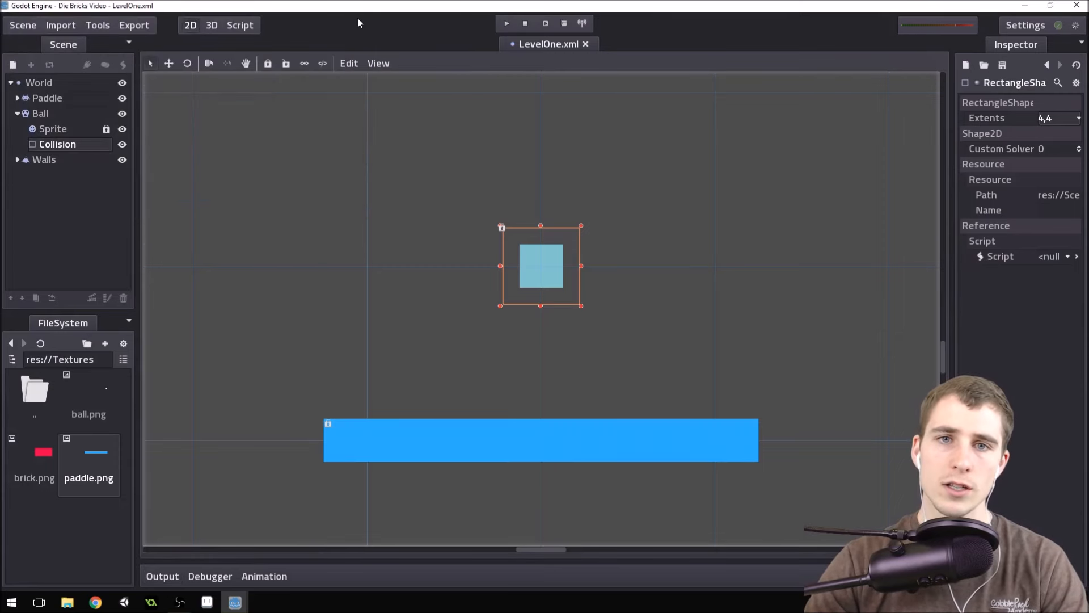
Set the Ball's rigid body mode to Character and its friction to 0.
left_click(54, 111)
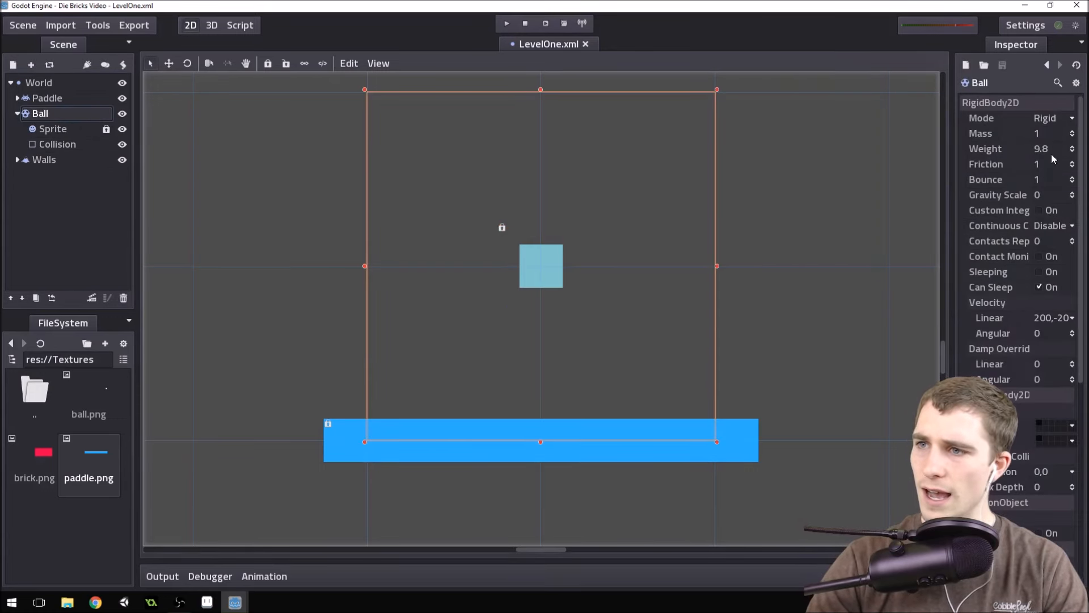
left_click(1055, 118)
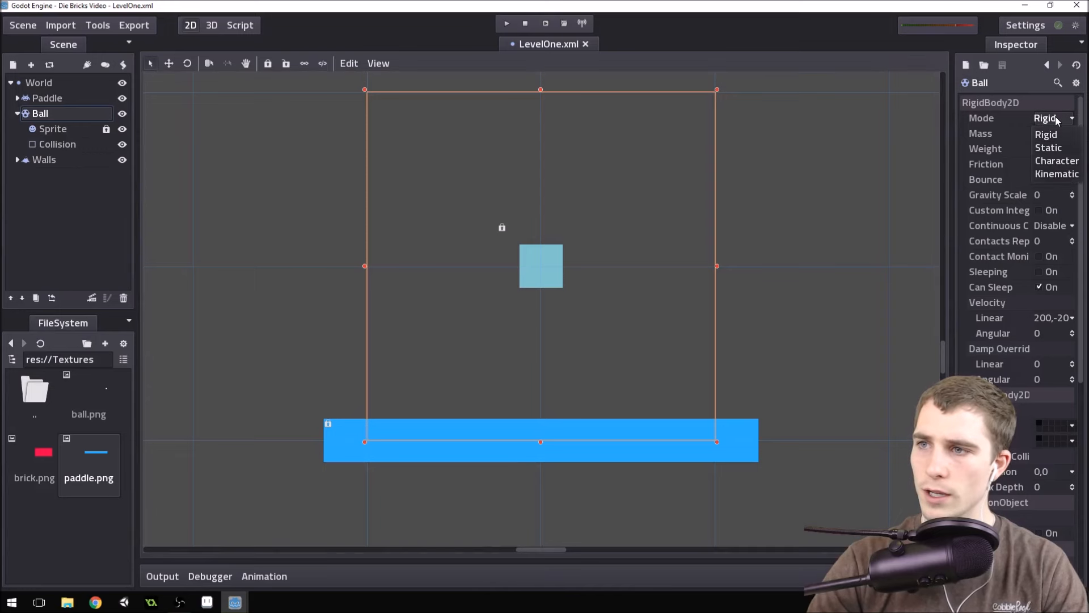
left_click(1054, 161)
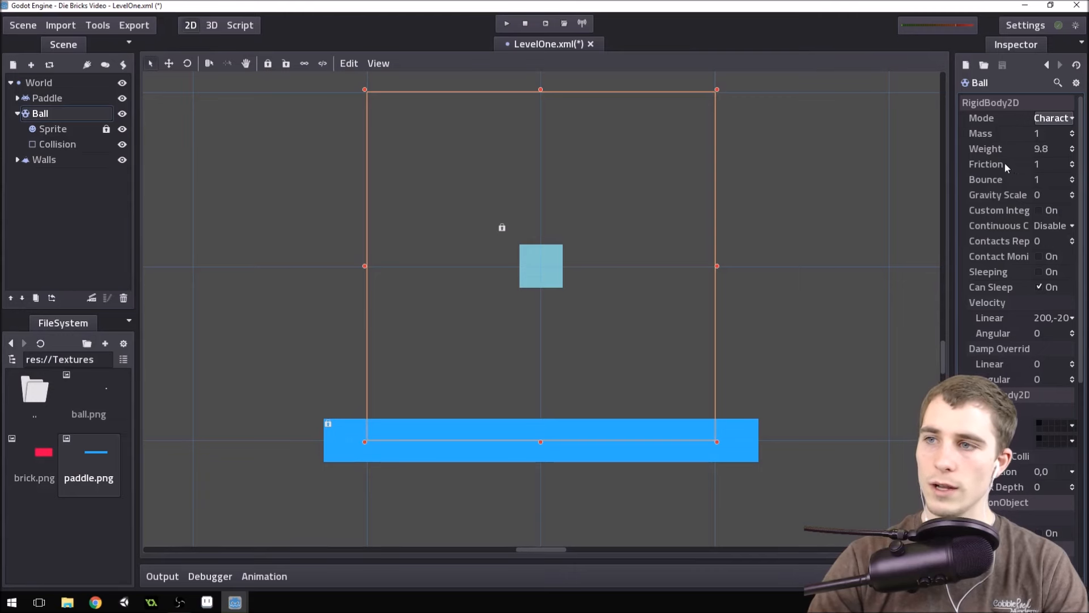
left_click(1050, 164)
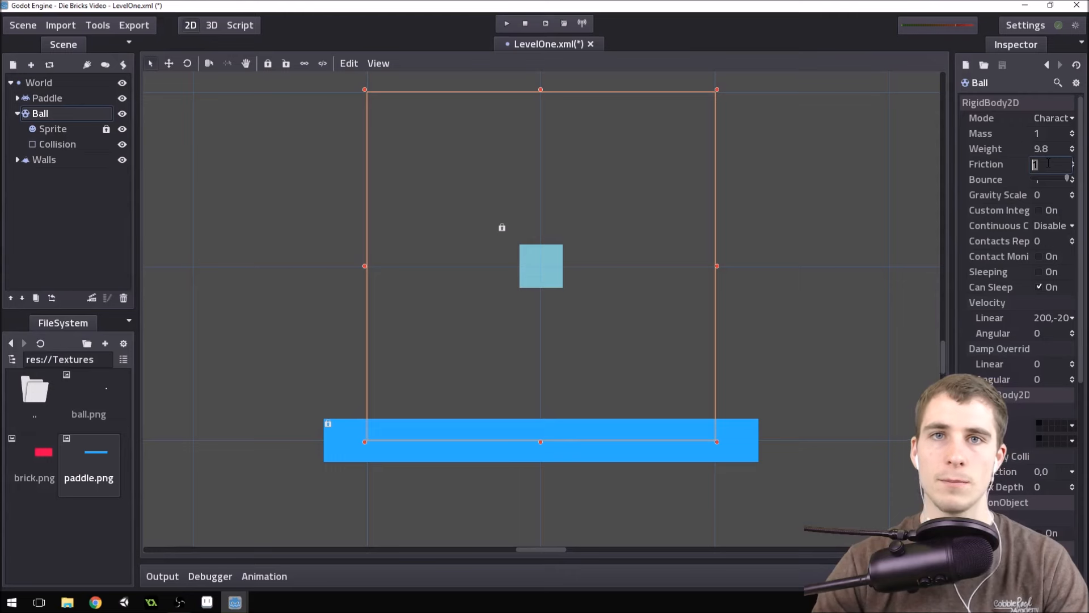
type("0")
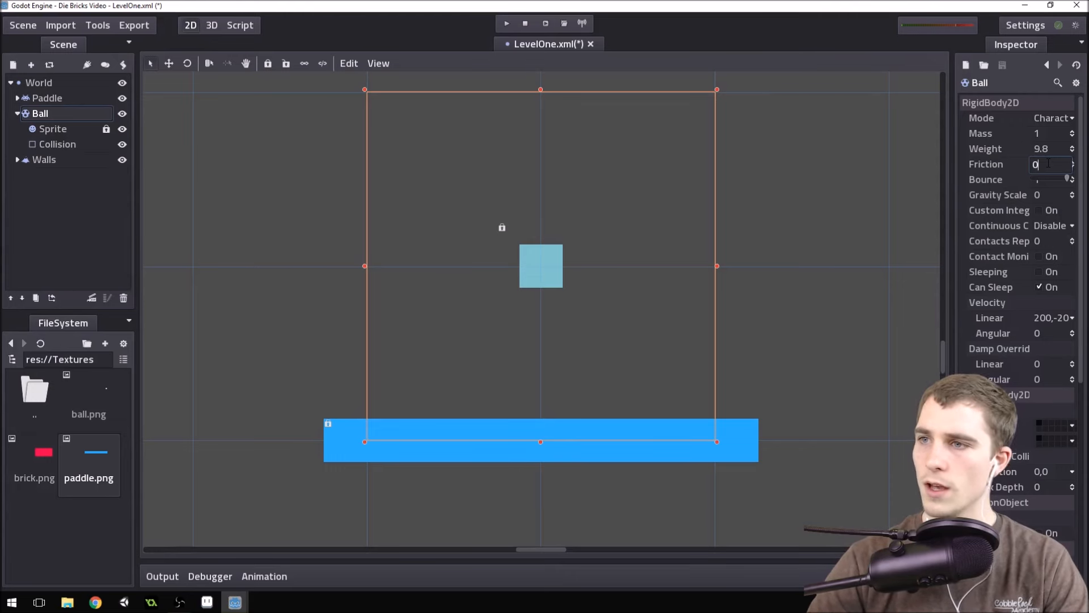
key("Return")
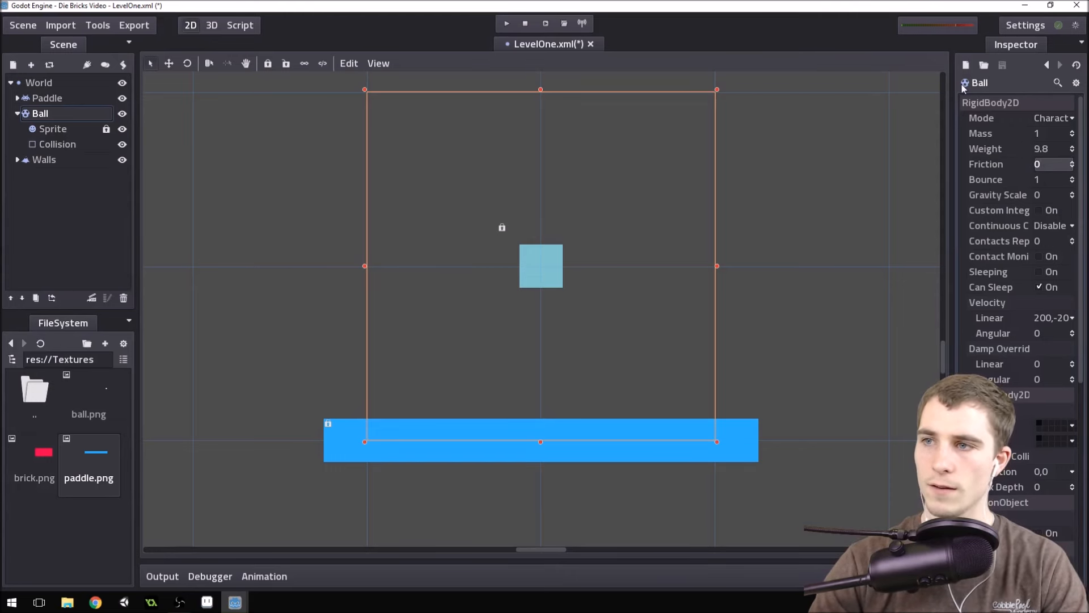
Test-run the game to check the Ball's motion with its new body settings, and close the game window.
left_click(507, 23)
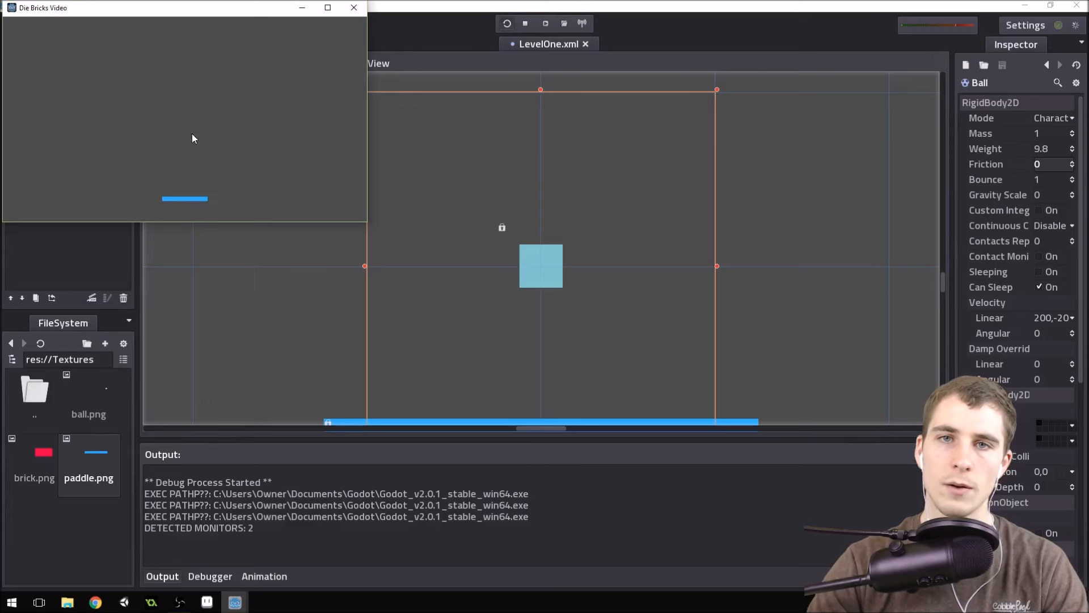
left_click(354, 8)
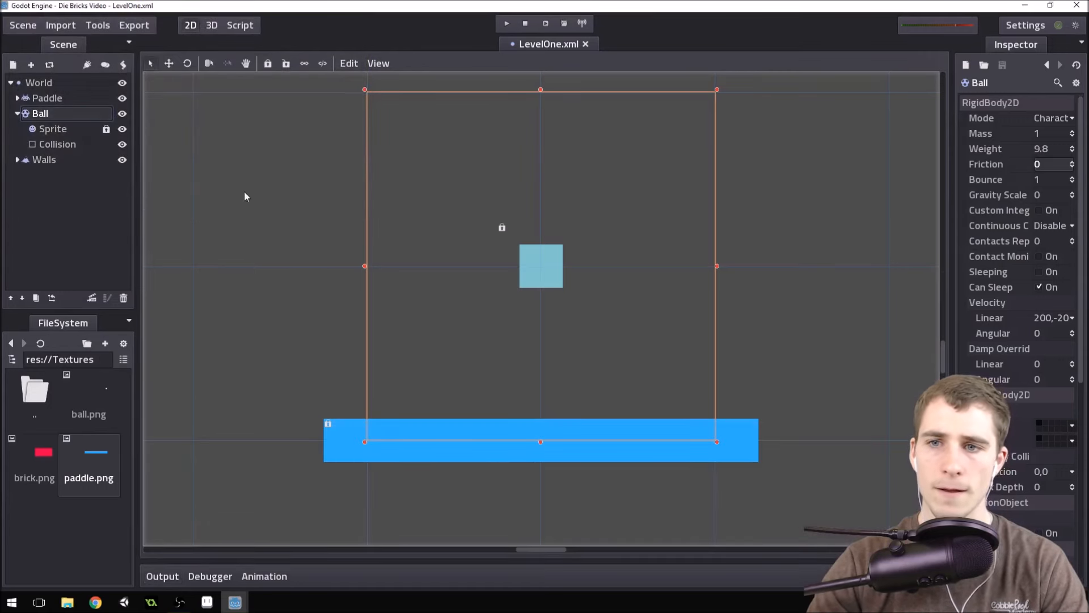
Add a CollisionShape2D node as a child of the Paddle and rename it Collision.
left_click(56, 99)
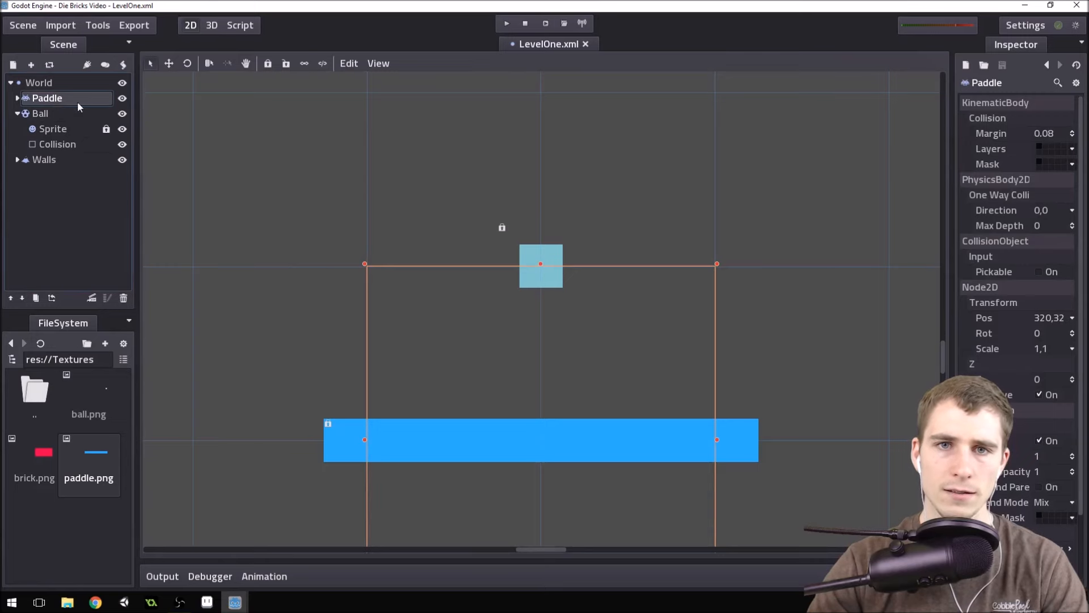
left_click(30, 67)
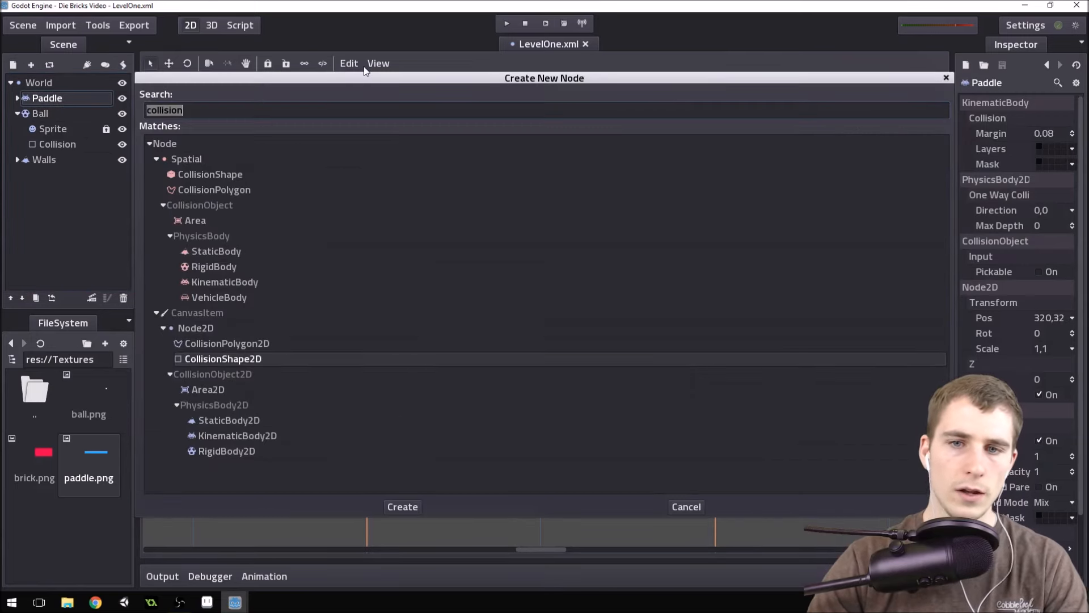
double_click(248, 360)
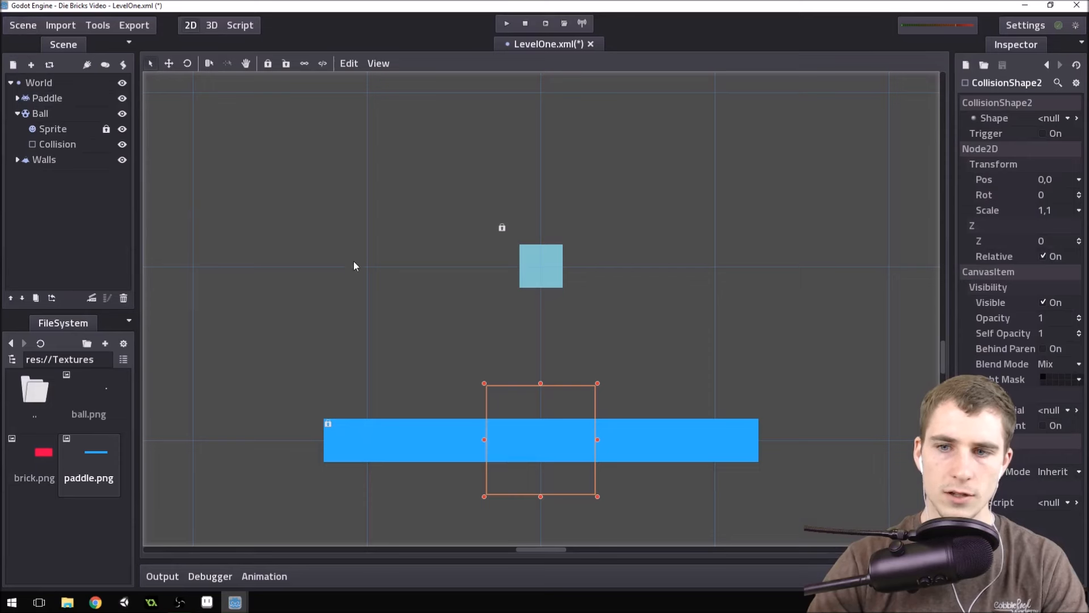
left_click(17, 99)
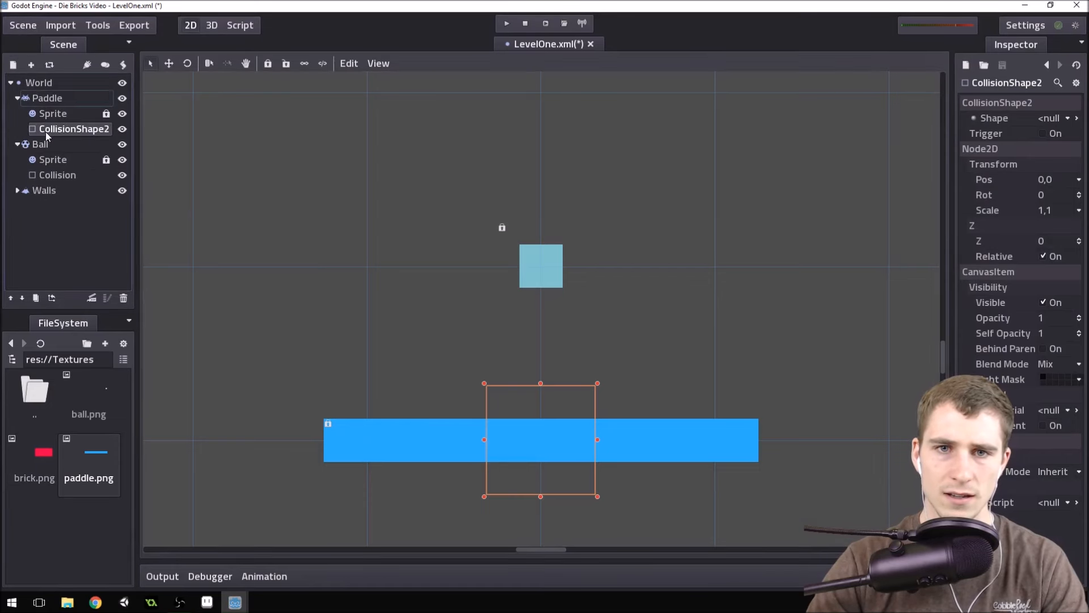
left_click(111, 128)
left_click(105, 129)
left_click_drag(92, 131, 47, 135)
key("BackSpace")
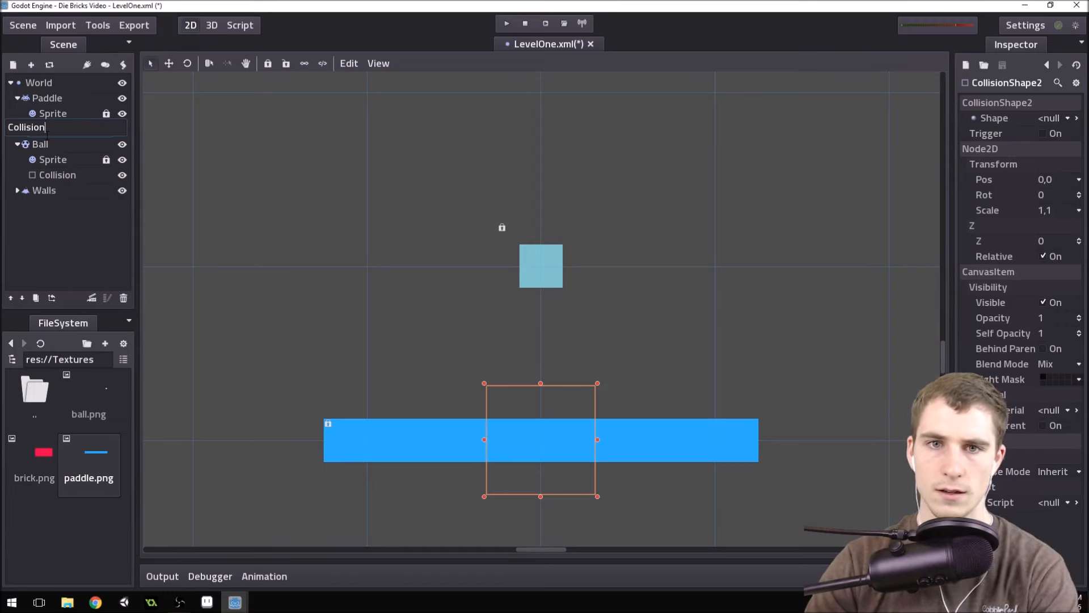
key("Return")
Assign a new RectangleShape2D to the Paddle's Collision node and set its extents to 40, 4 to fit the paddle sprite.
left_click(1052, 118)
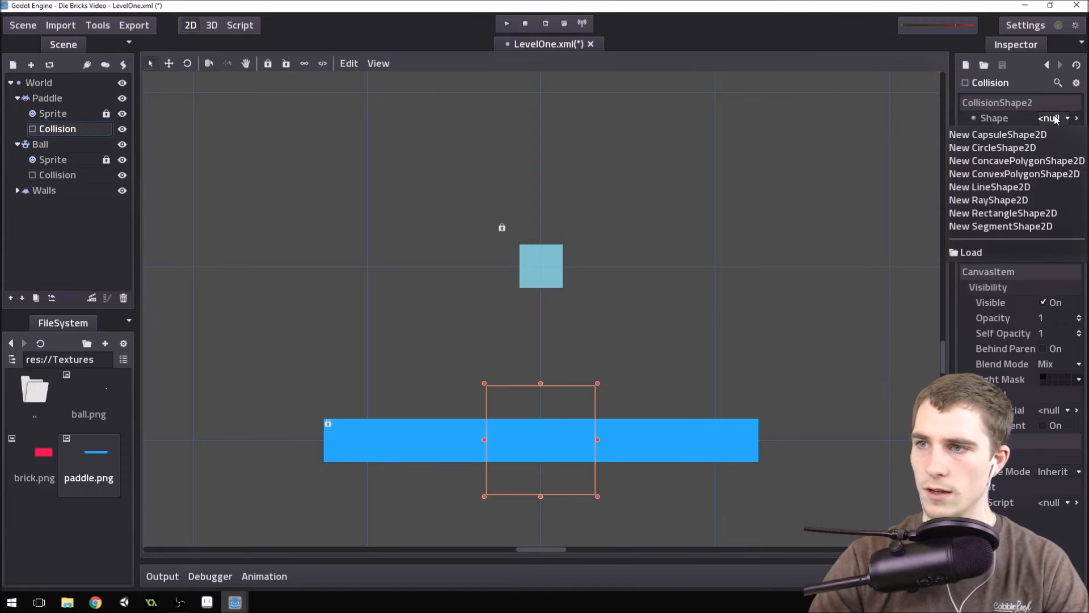
left_click(1010, 215)
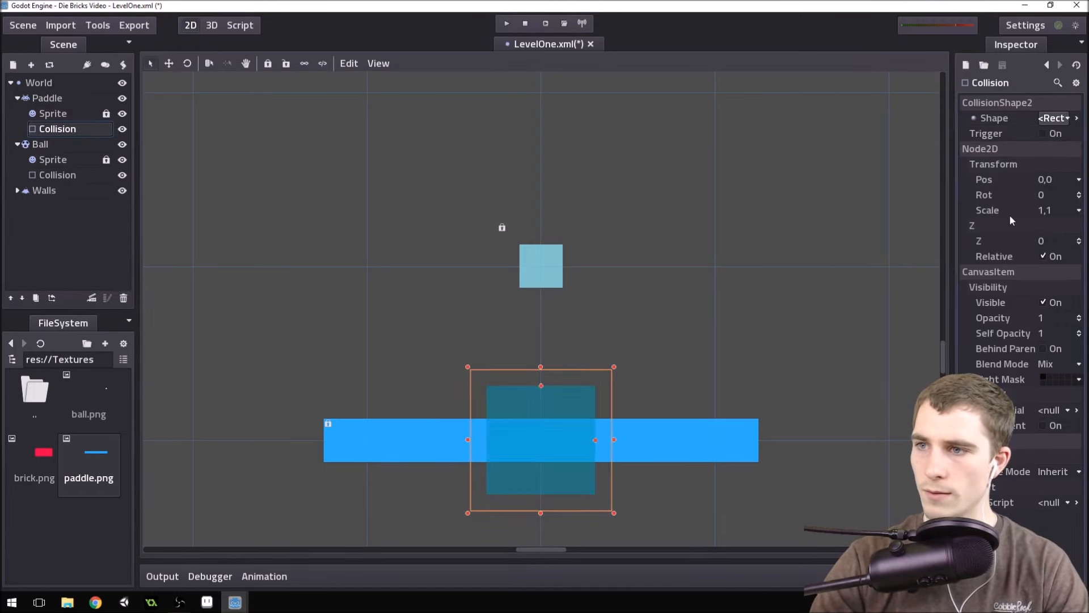
left_click(1077, 118)
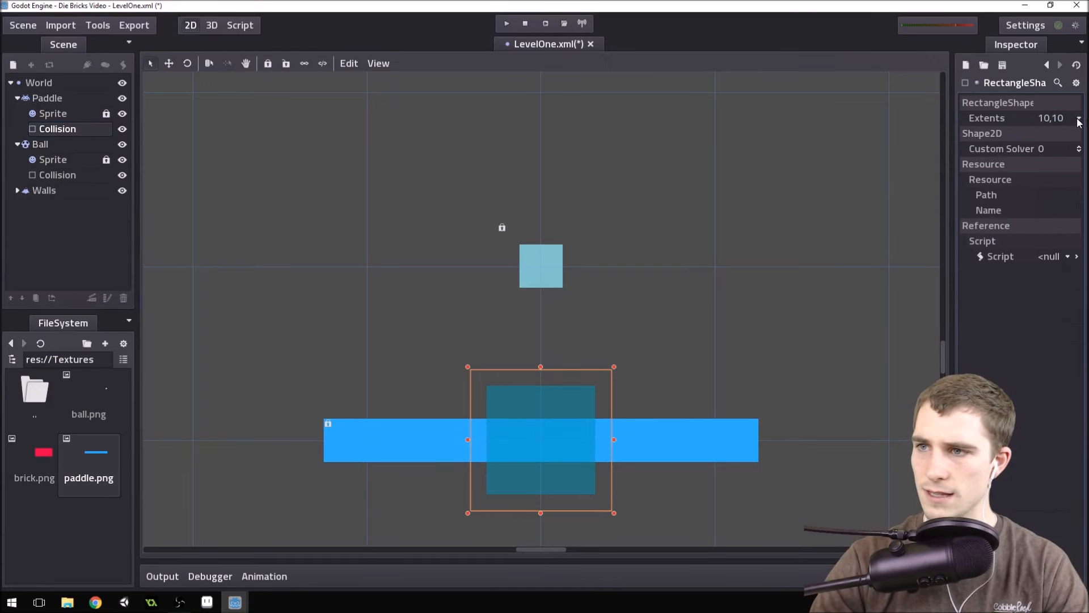
left_click(1050, 120)
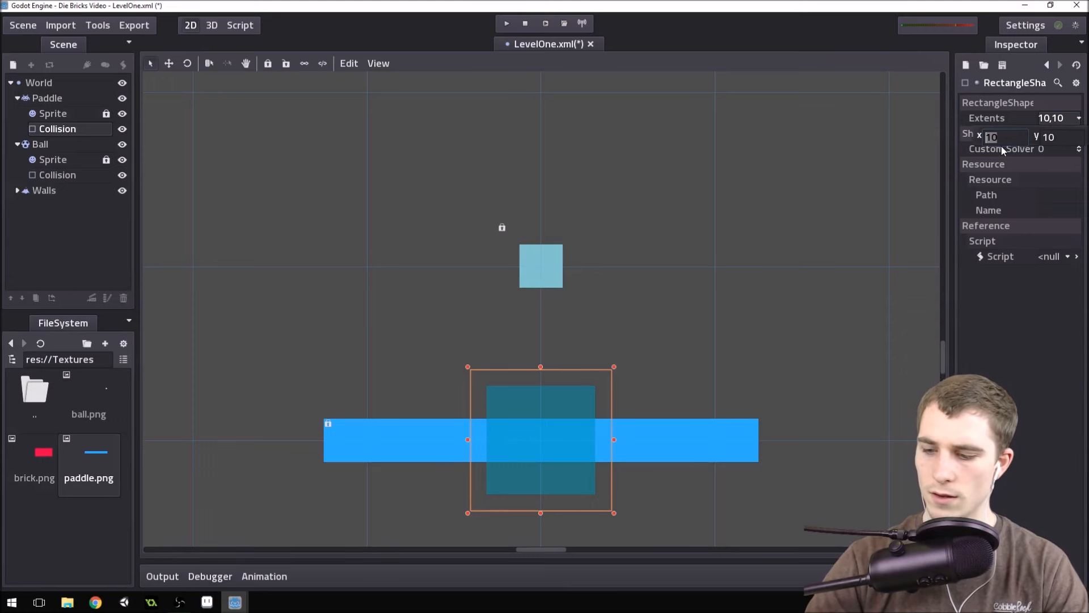
type("36")
key("Return")
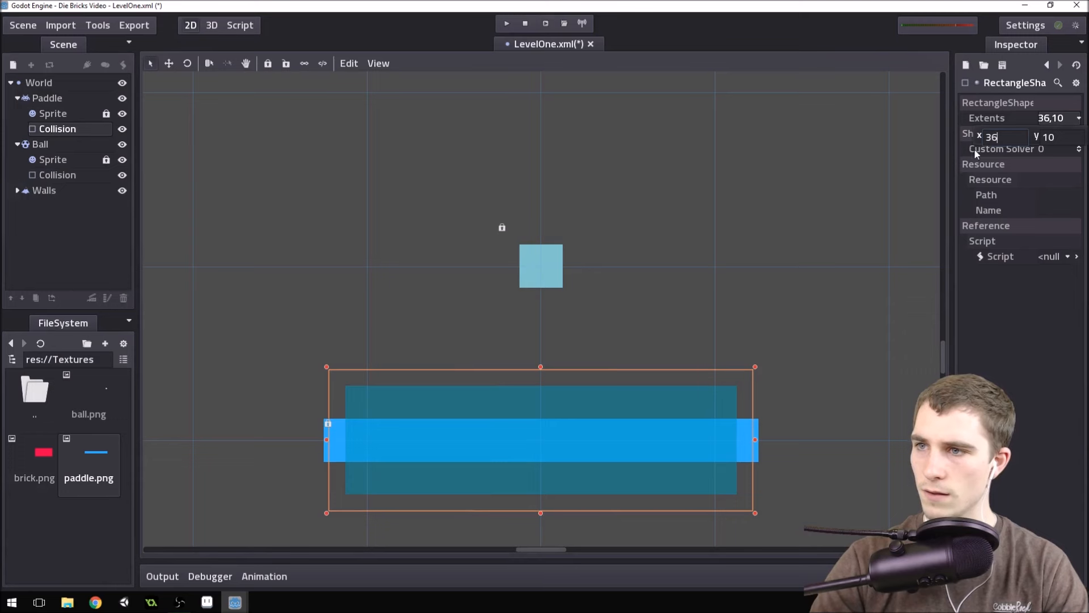
key("BackSpace")
key("BackSpace")
type("40")
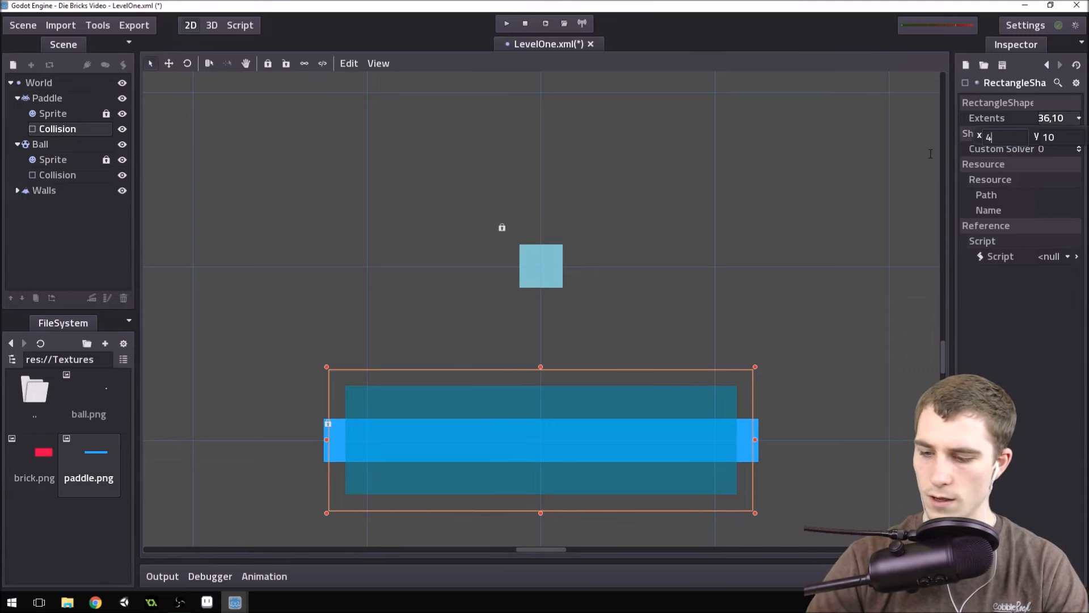
key("Return")
left_click(1048, 137)
type("4")
key("Return")
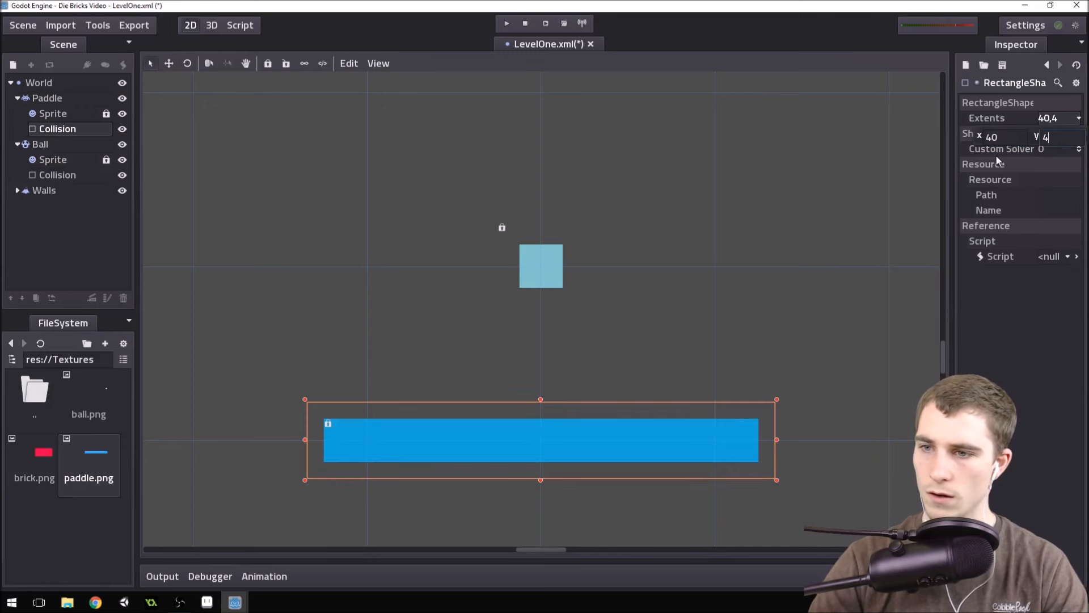
Try a vertical extent of 5 on the Paddle's rectangle collision shape and set it back to 4.
scroll(560, 464, "up", 5)
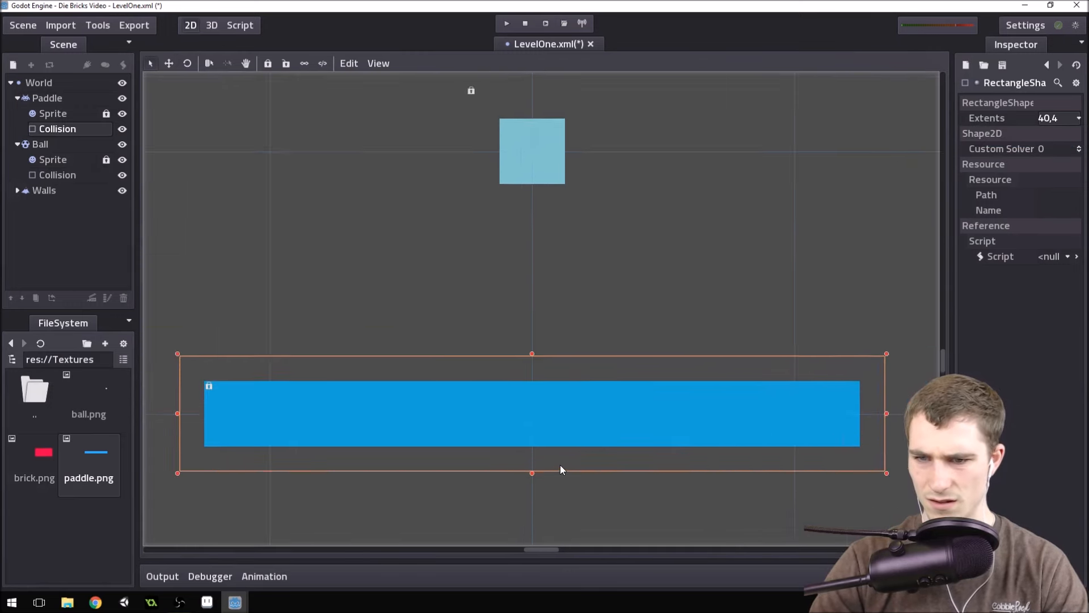
scroll(771, 324, "down", 4)
left_click(1057, 118)
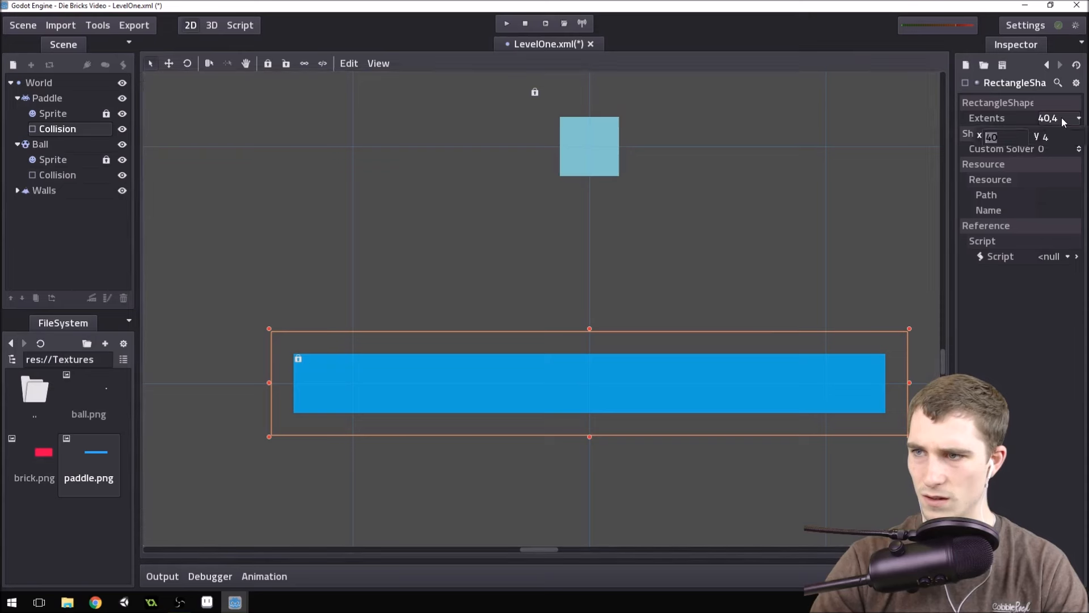
key("Tab")
type("5")
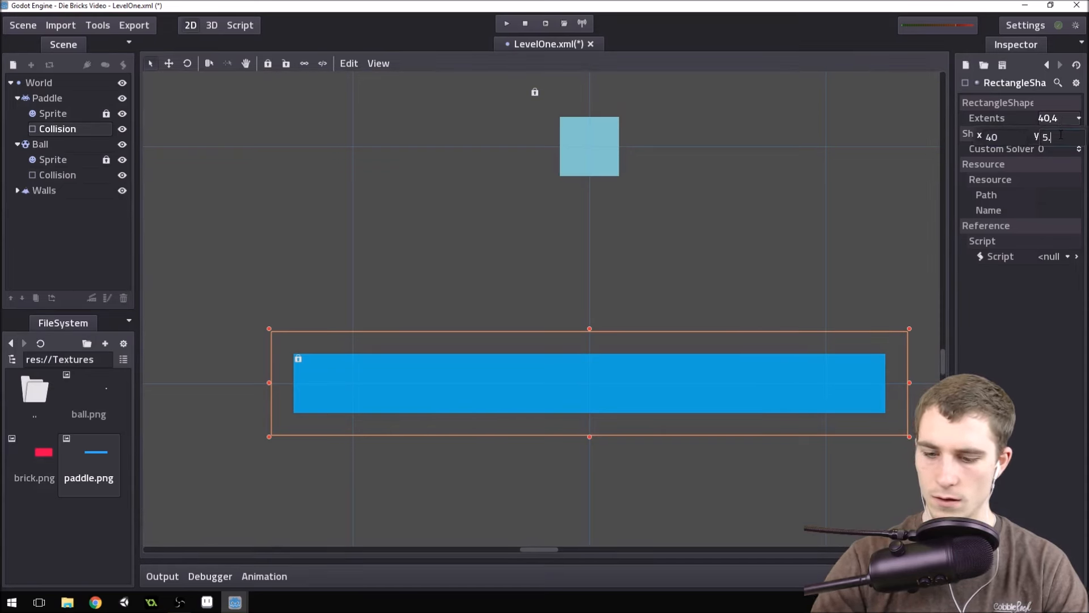
key("Return")
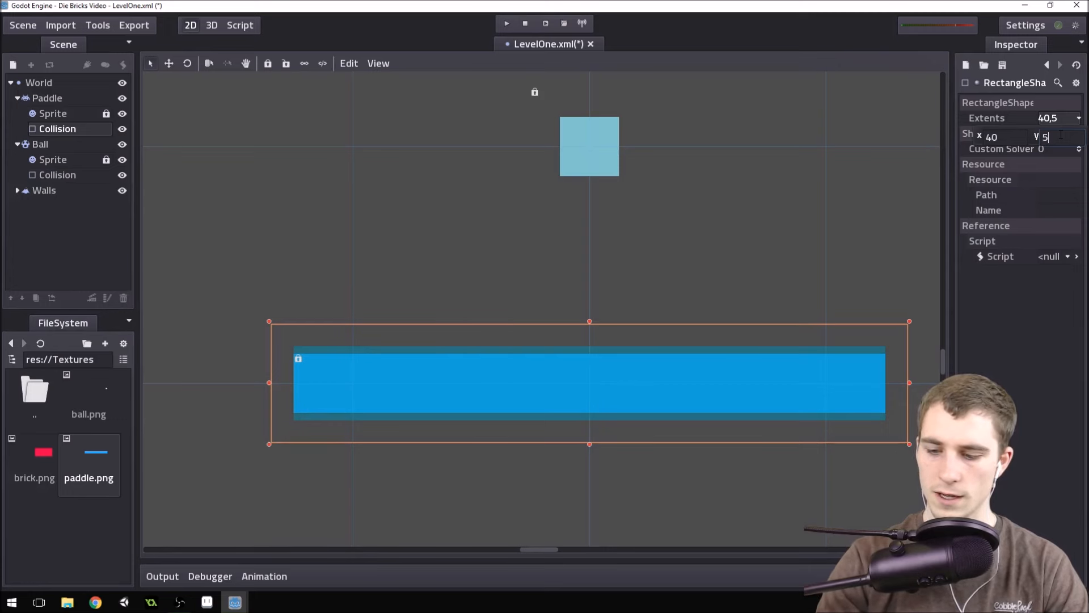
type("4")
key("Return")
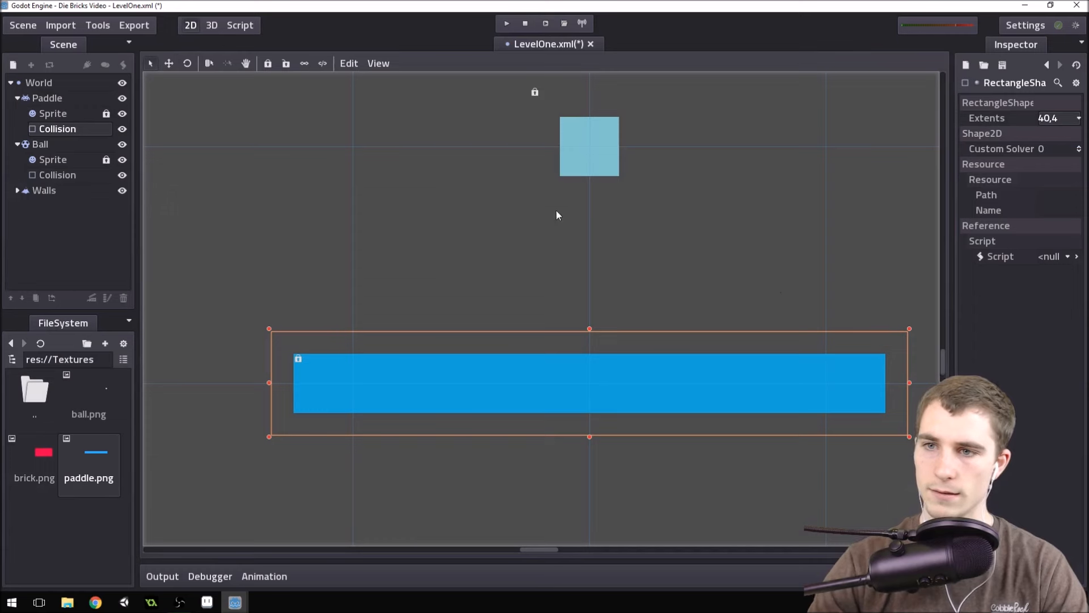
Test-run the game to check how the Ball bounces off the Paddle, and close the game window.
scroll(528, 229, "down", 3)
scroll(525, 232, "down", 1)
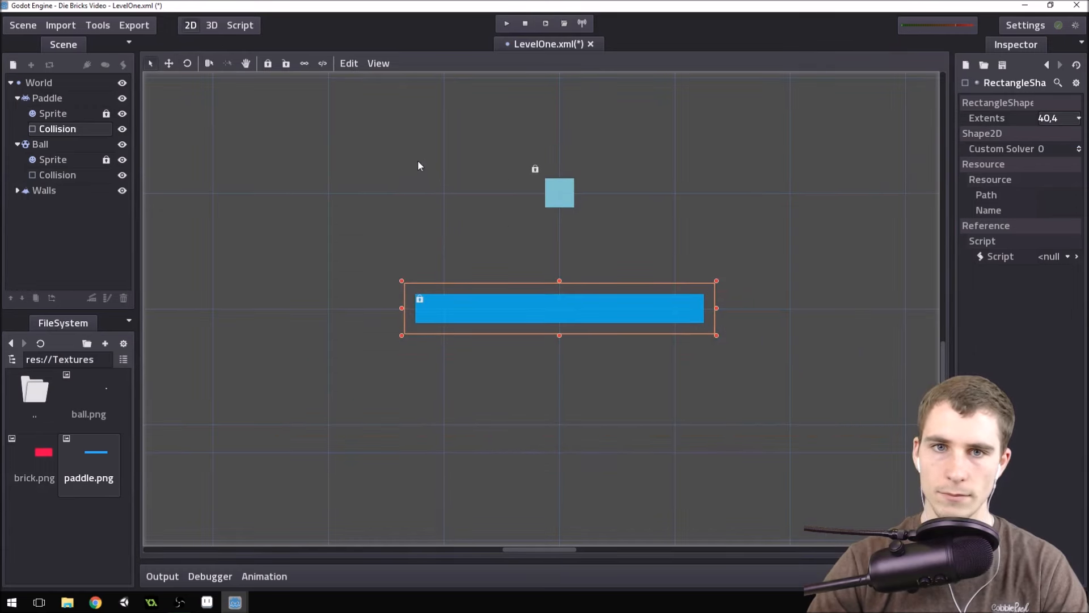
left_click(510, 25)
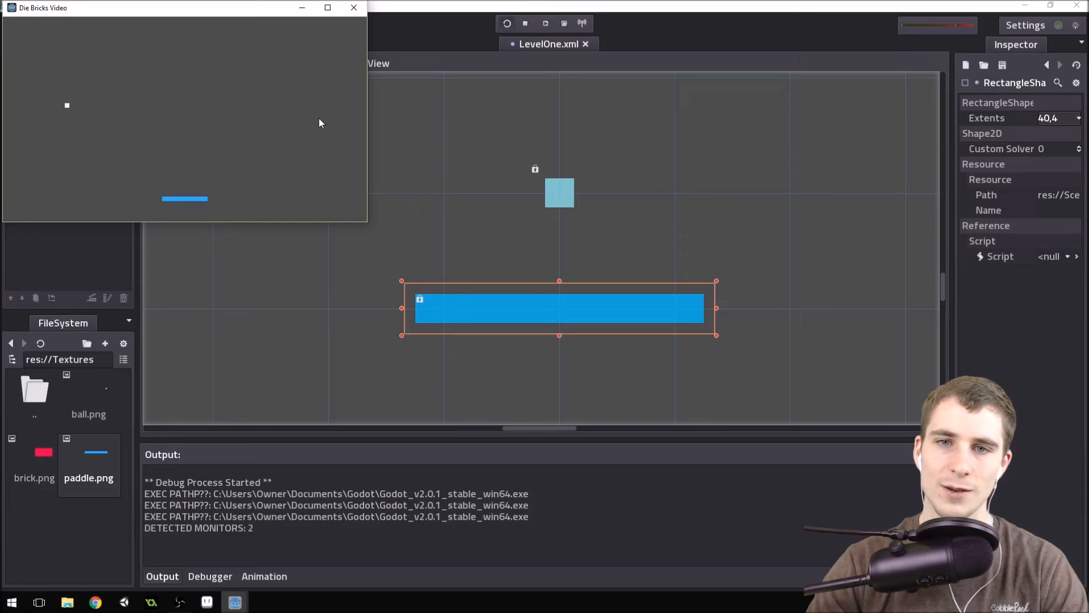
left_click(354, 7)
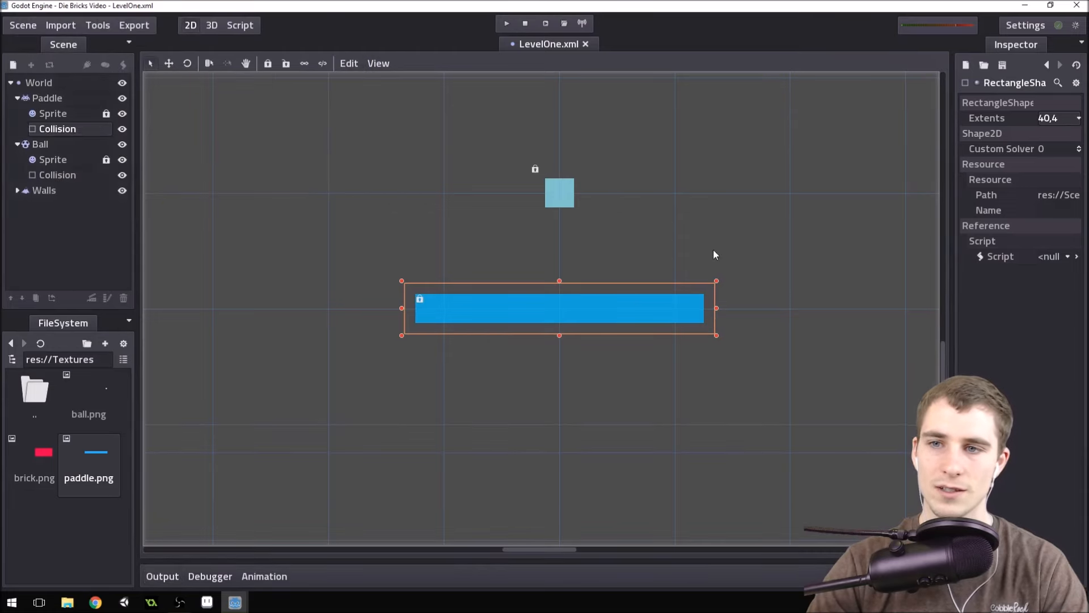
scroll(610, 256, "down", 17)
scroll(738, 176, "up", 1)
scroll(747, 193, "up", 3)
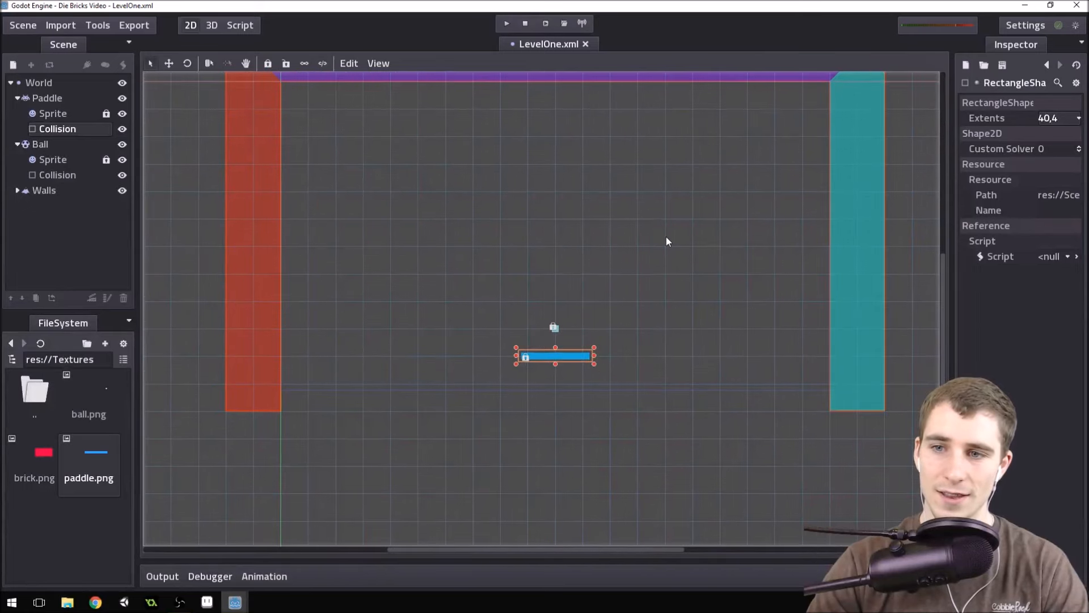